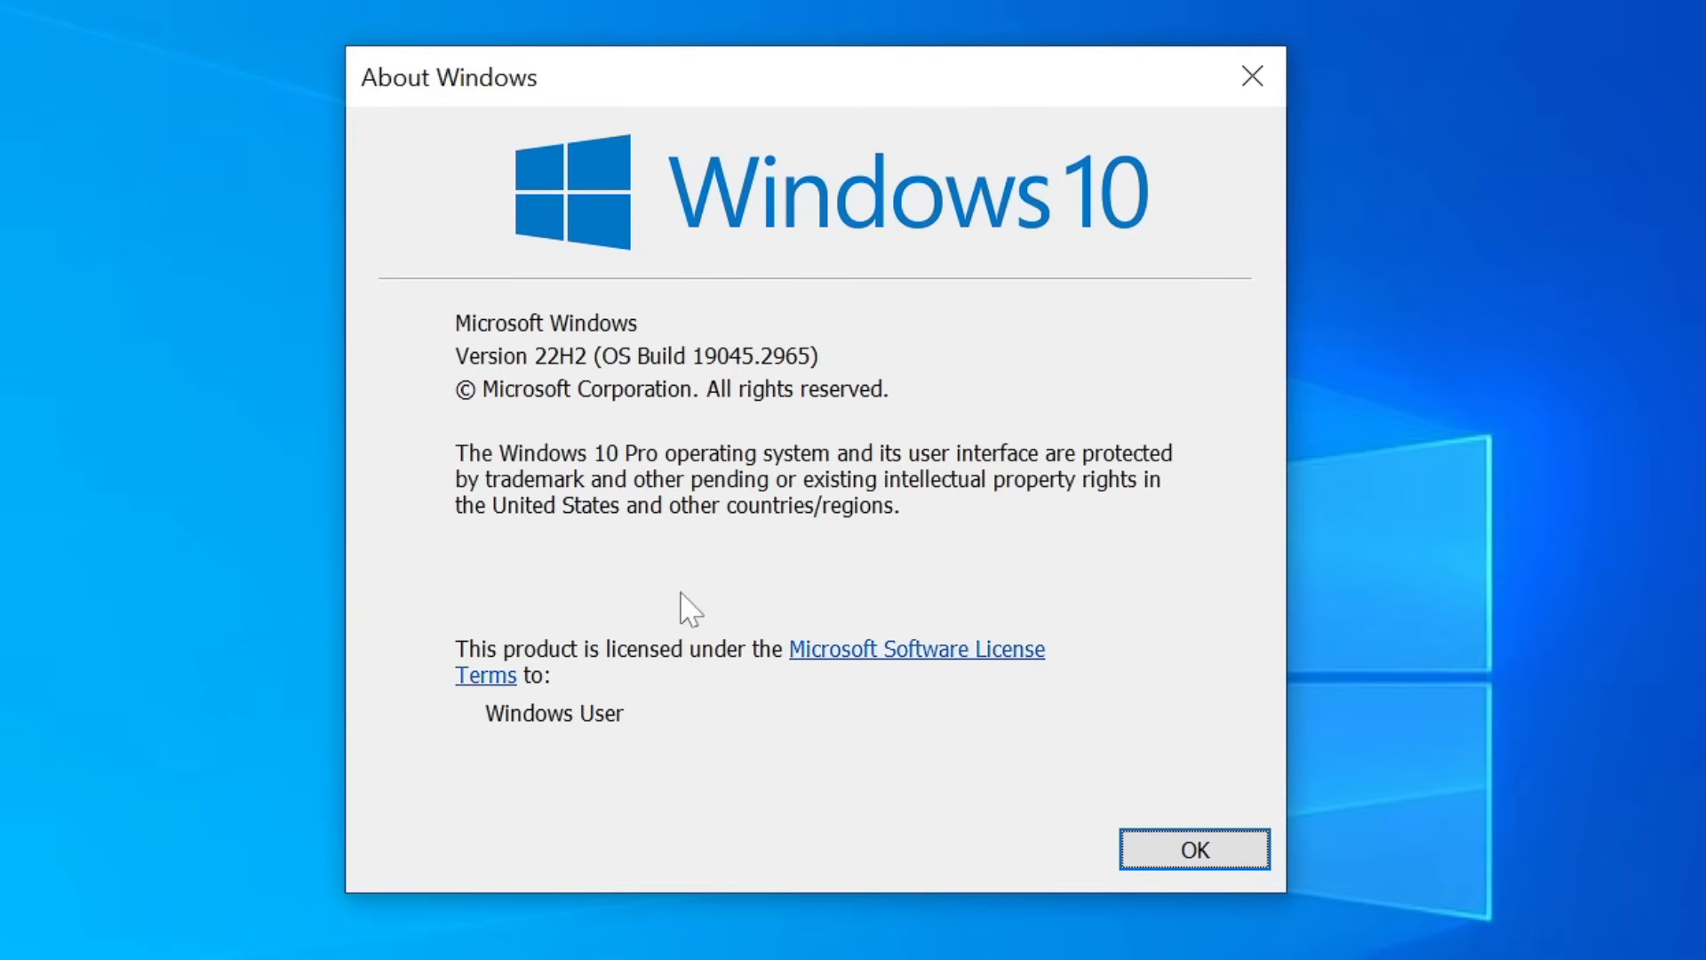
Step: Close the About Windows dialog and search the web in Microsoft Edge for "Windows 11 iso download"
{"action": "left_click", "coordinate": [1182, 855]}
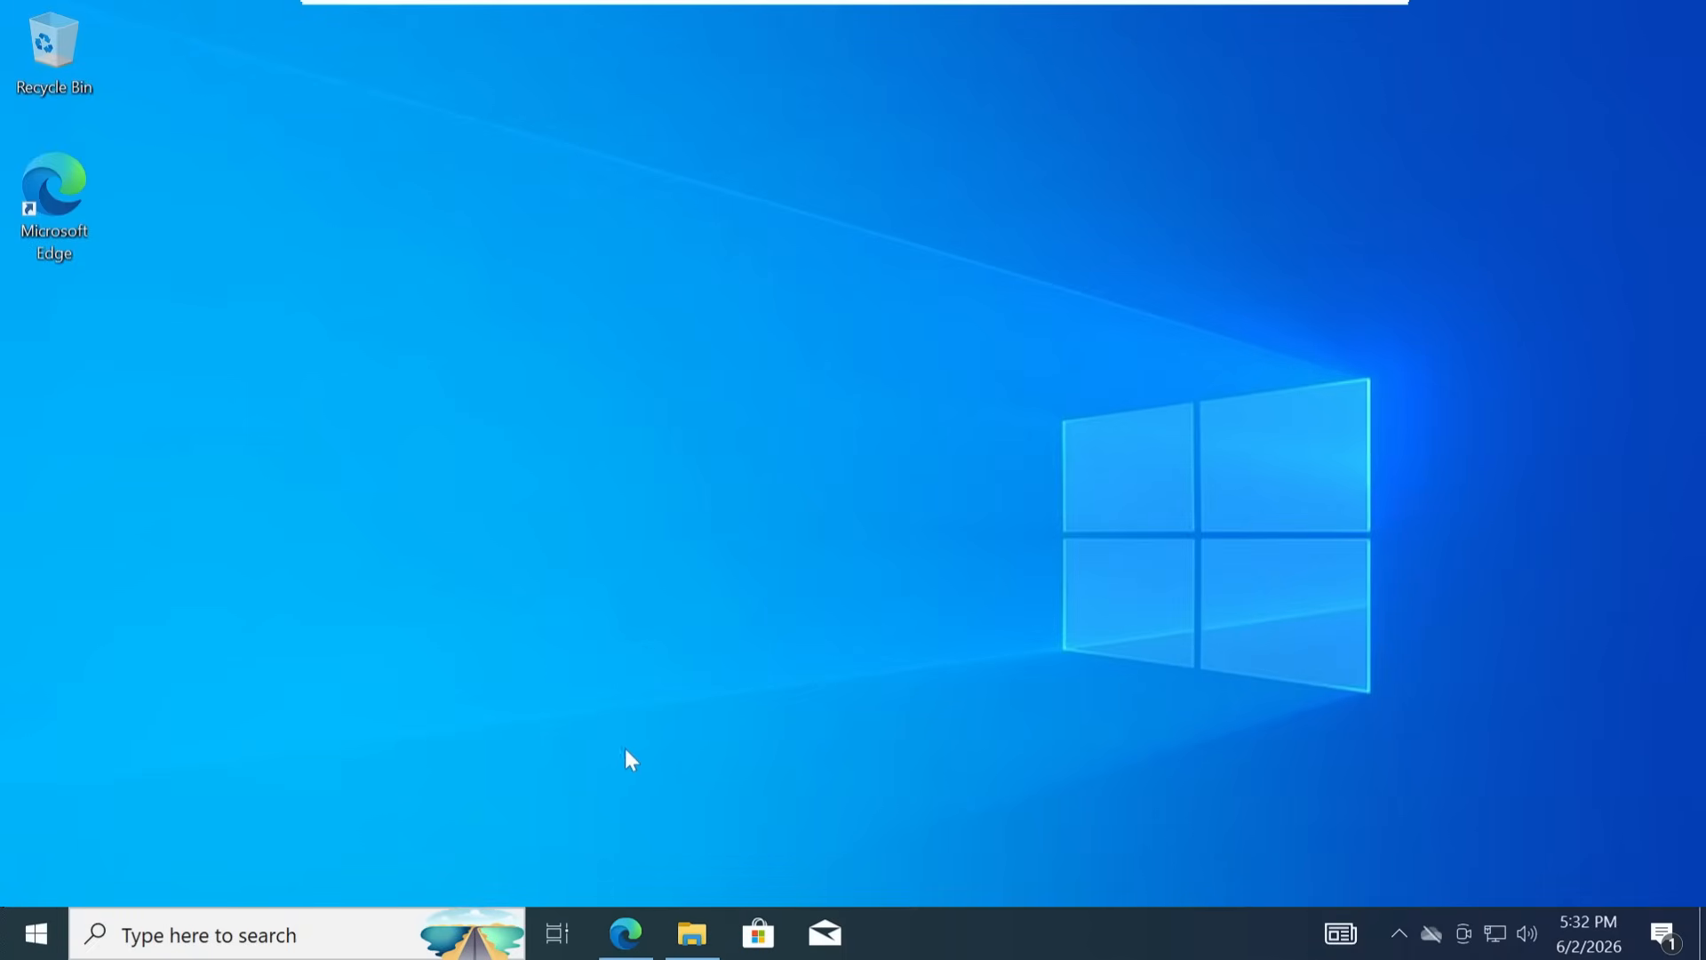
{"action": "left_click", "coordinate": [625, 930]}
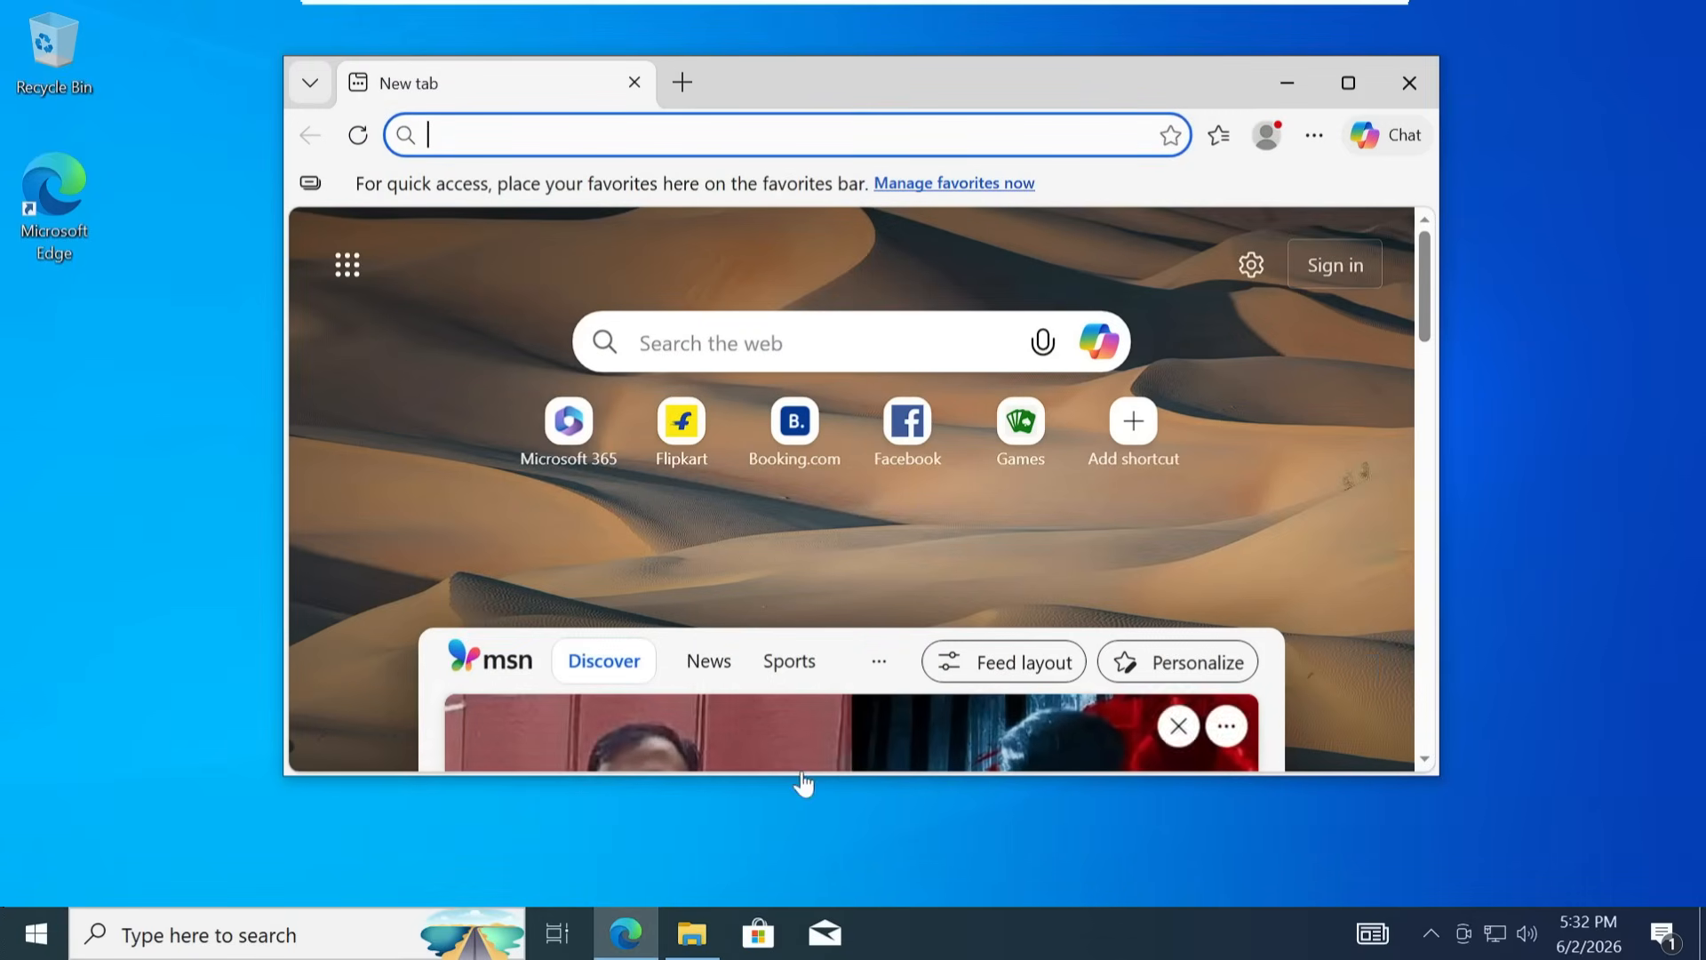
{"action": "left_click_drag", "start_coordinate": [803, 782], "coordinate": [865, 823]}
{"action": "type", "text": "Win"}
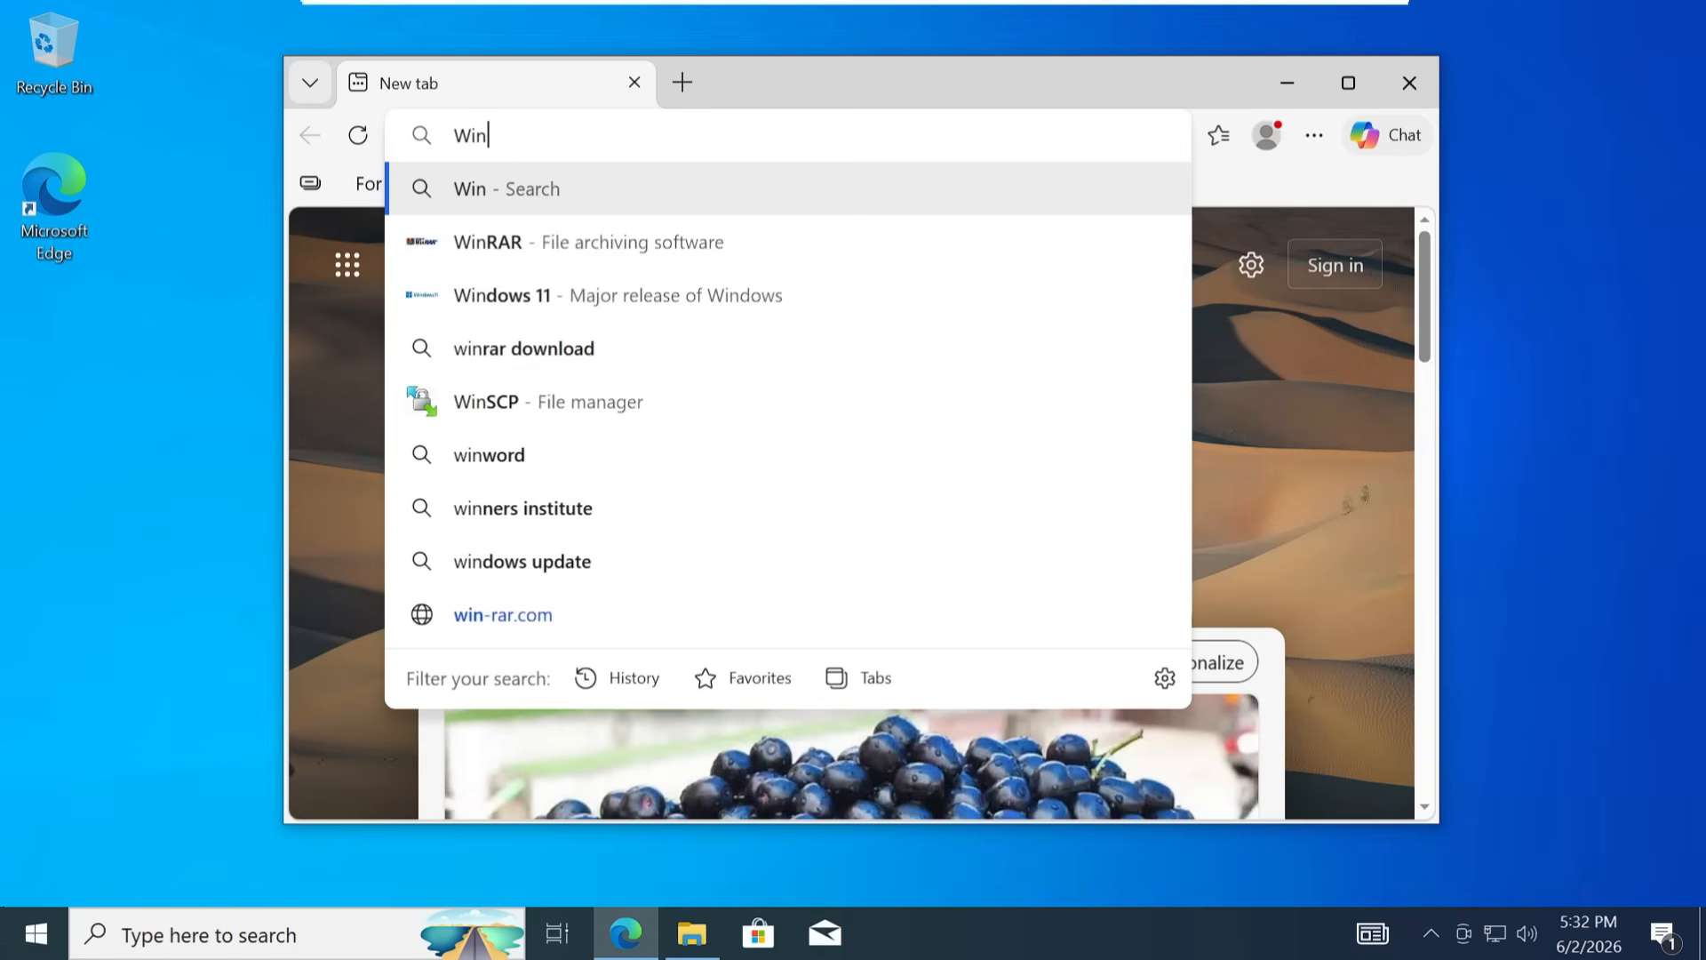
{"action": "type", "text": "dows 11 iso do"}
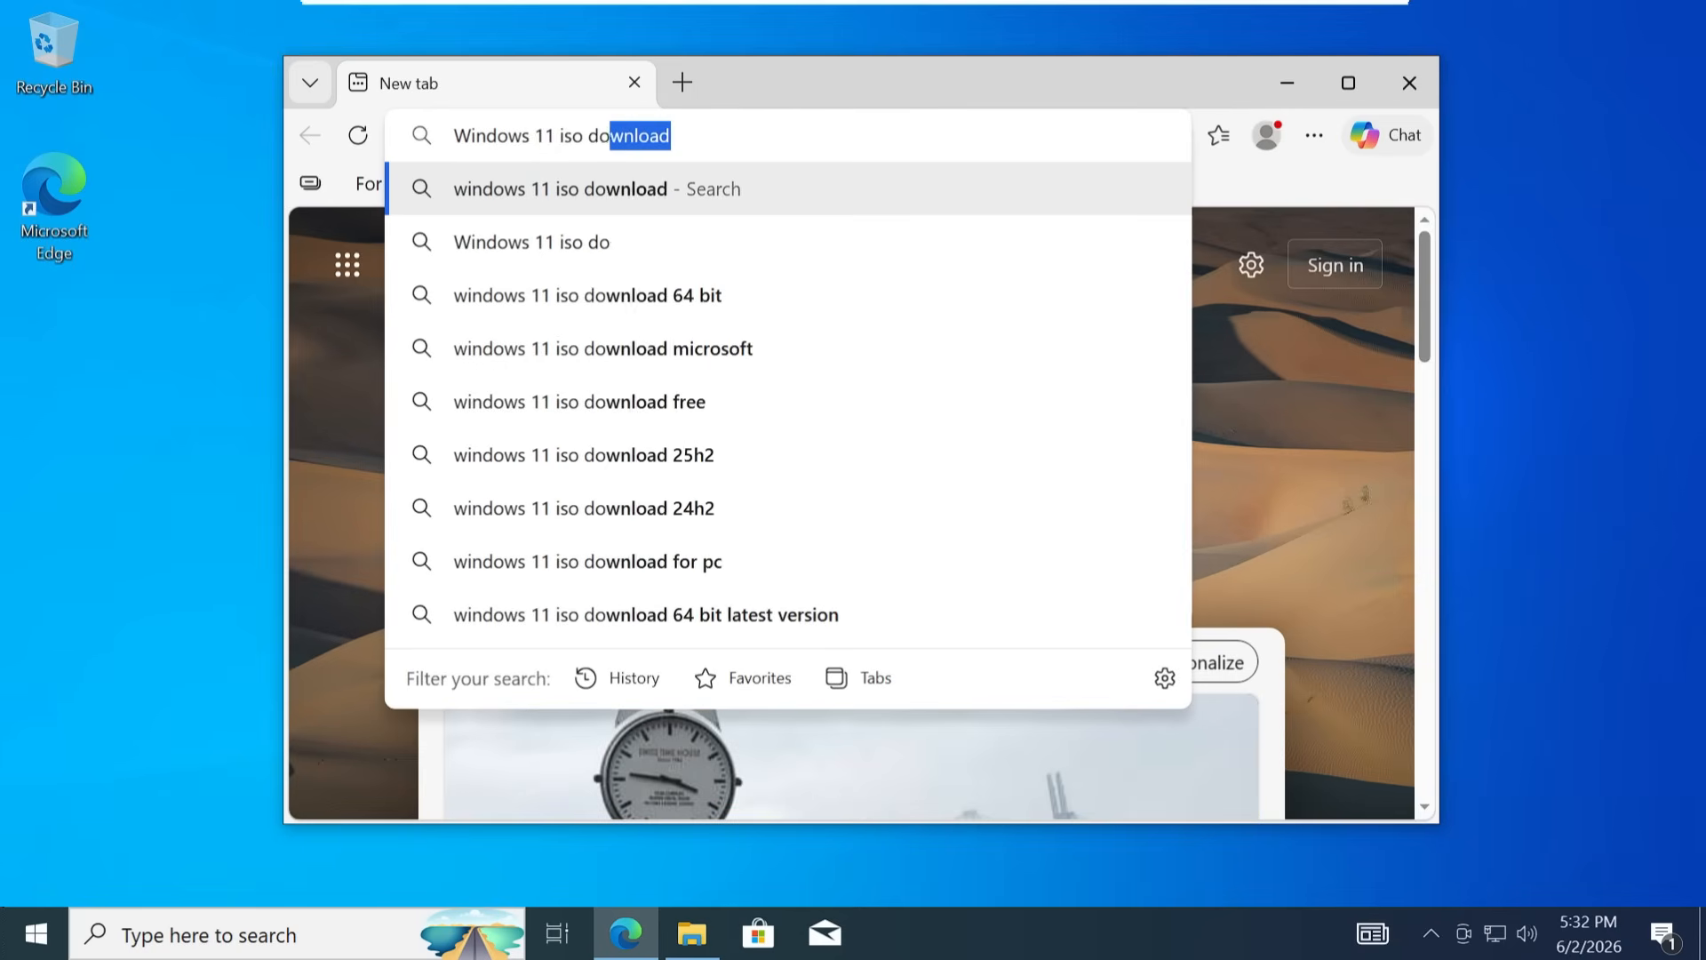
{"action": "type", "text": "wnload"}
{"action": "key", "text": "Return"}
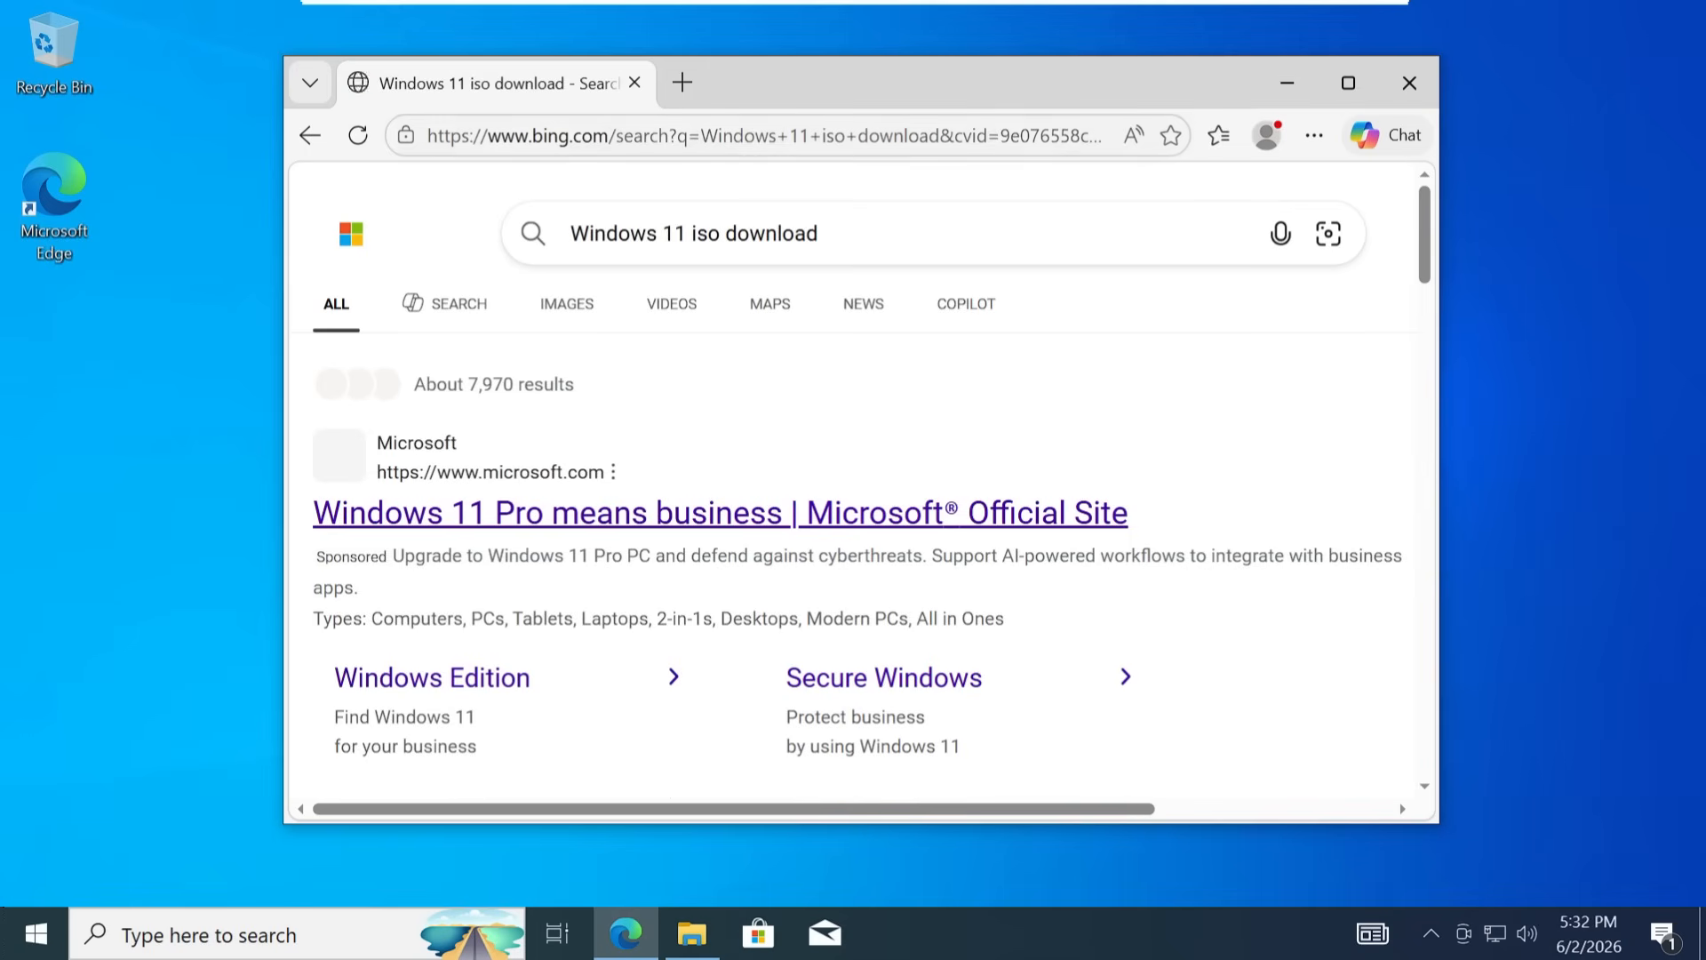
Step: Open Microsoft's official Download Windows 11 page from the search results
{"action": "scroll", "coordinate": [764, 502], "scroll_direction": "down", "scroll_amount": 10}
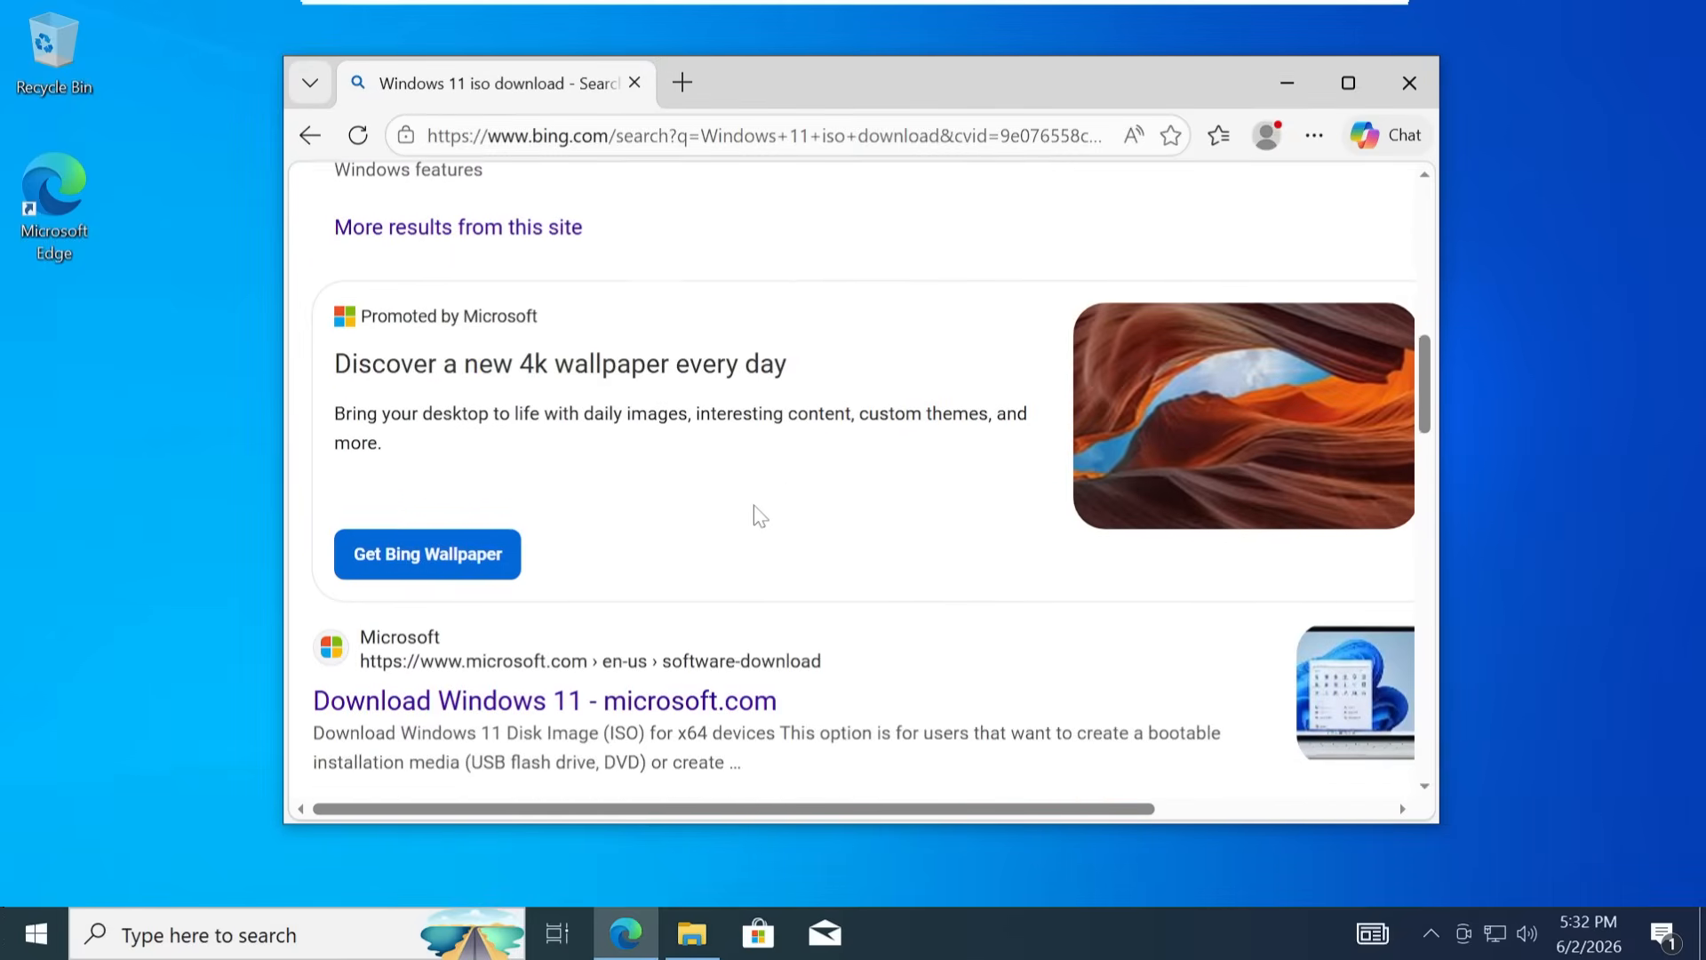
{"action": "scroll", "coordinate": [756, 511], "scroll_direction": "down", "scroll_amount": 4}
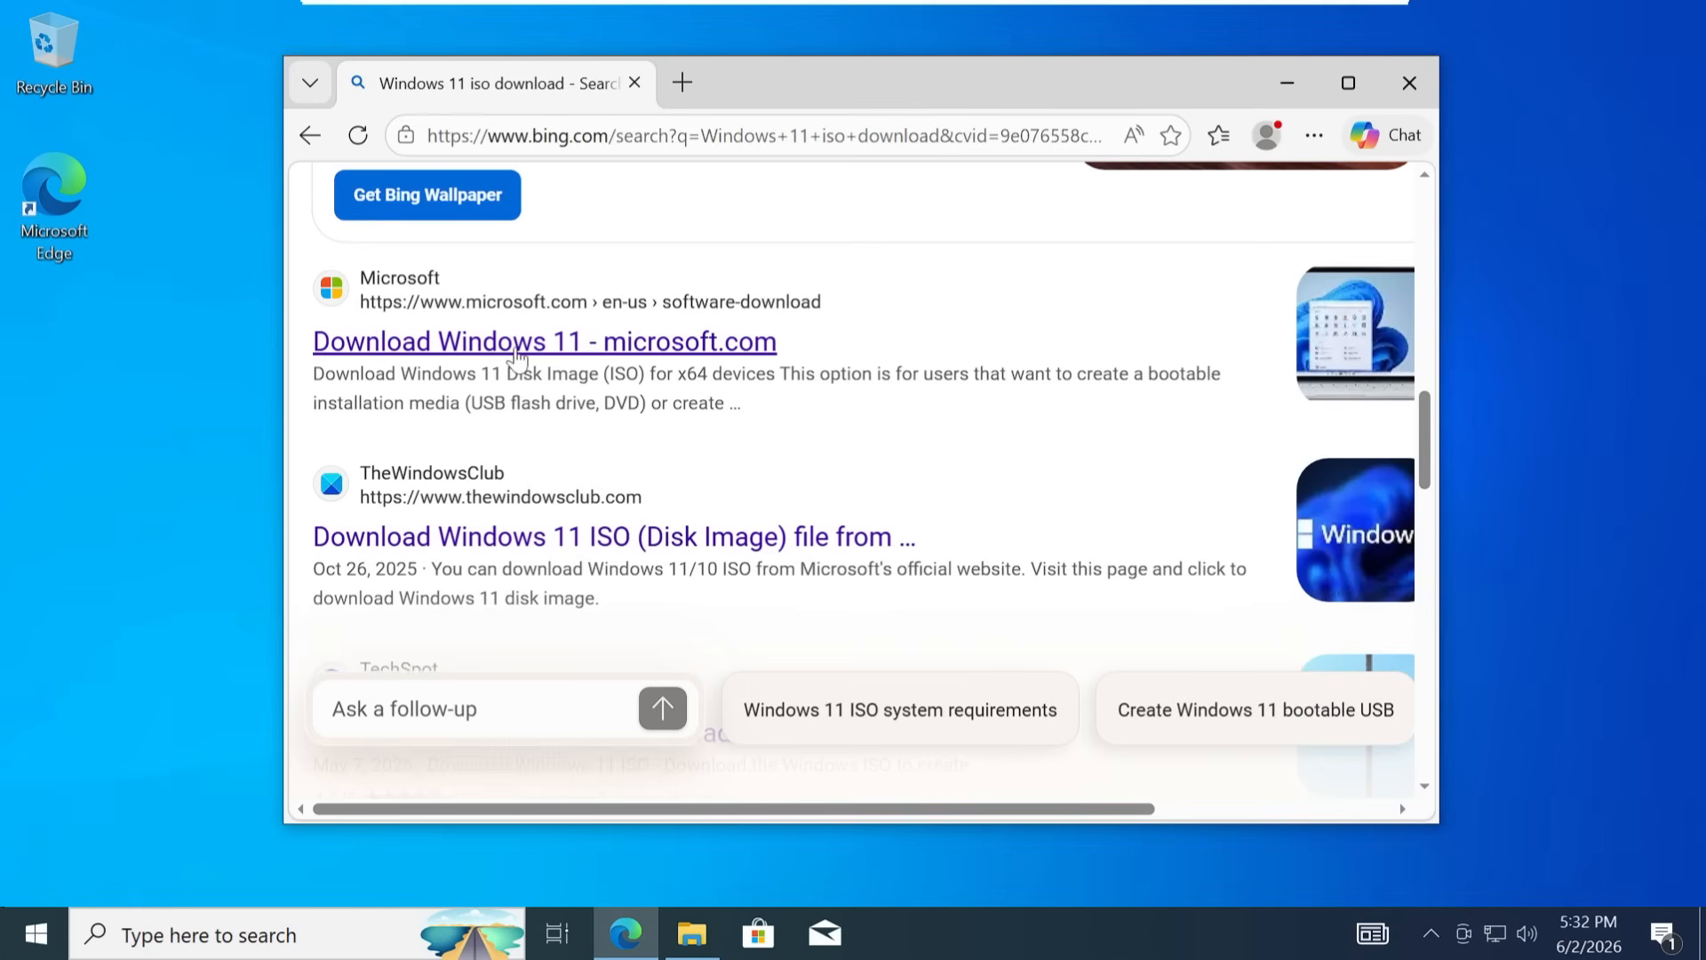
{"action": "left_click", "coordinate": [546, 345]}
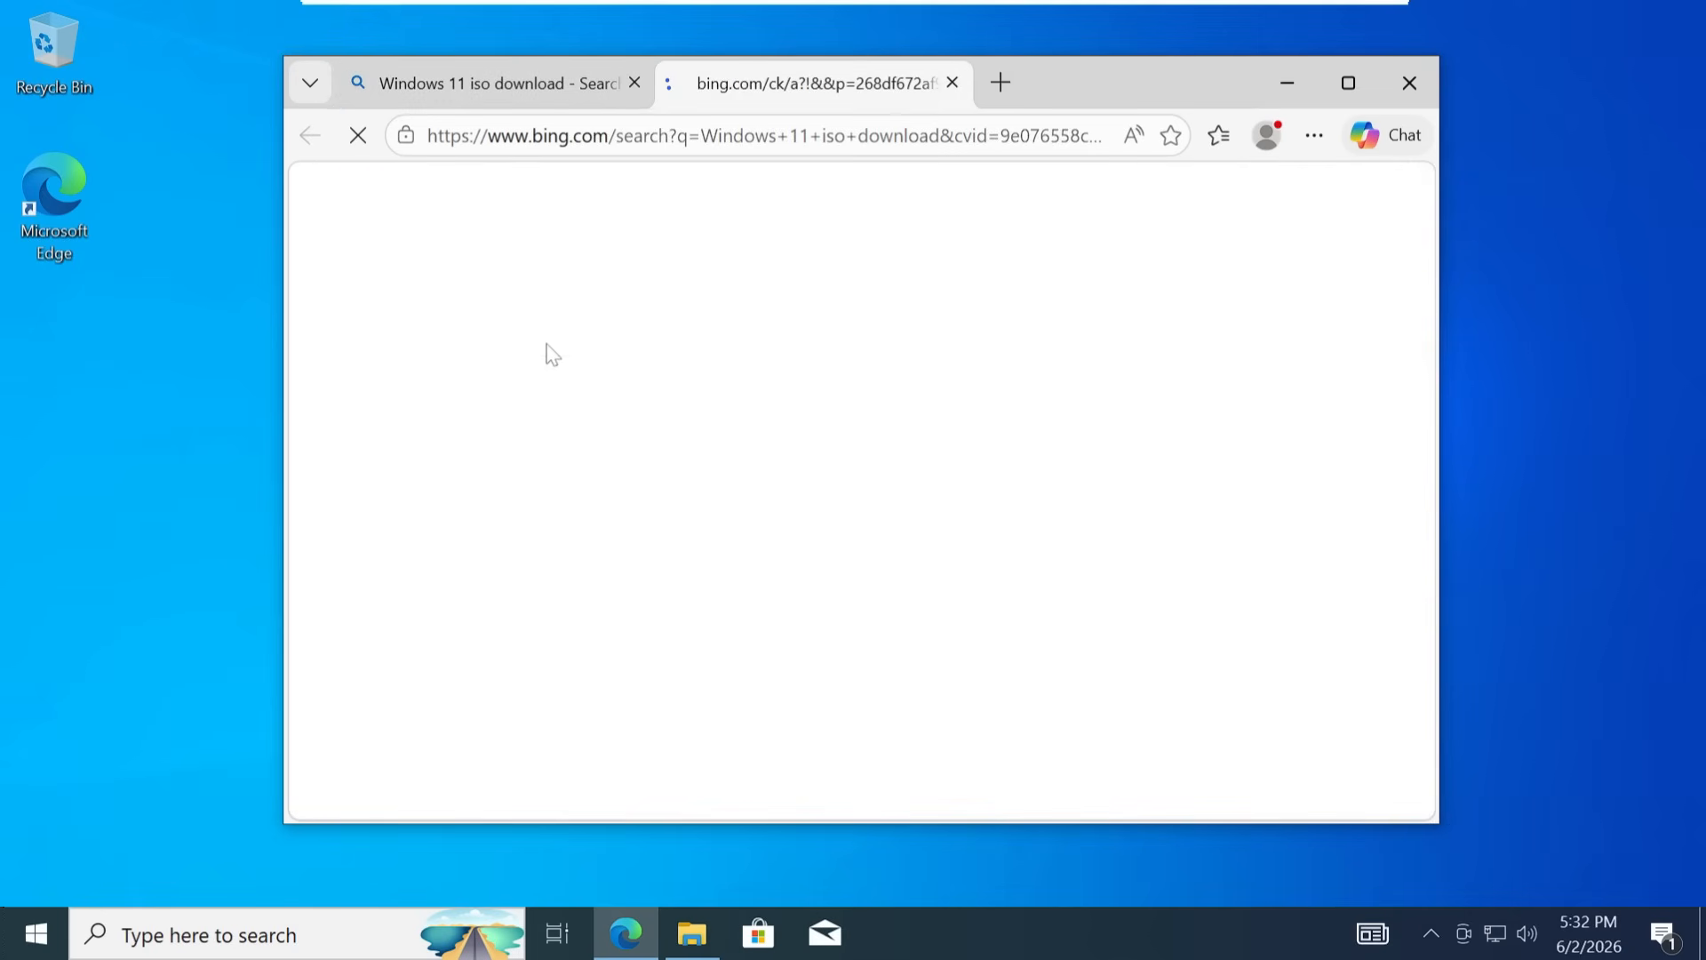
Step: Choose Windows 11 (multi-edition ISO for x64 devices) as the disk image download and confirm it
{"action": "scroll", "coordinate": [627, 431], "scroll_direction": "down", "scroll_amount": 7}
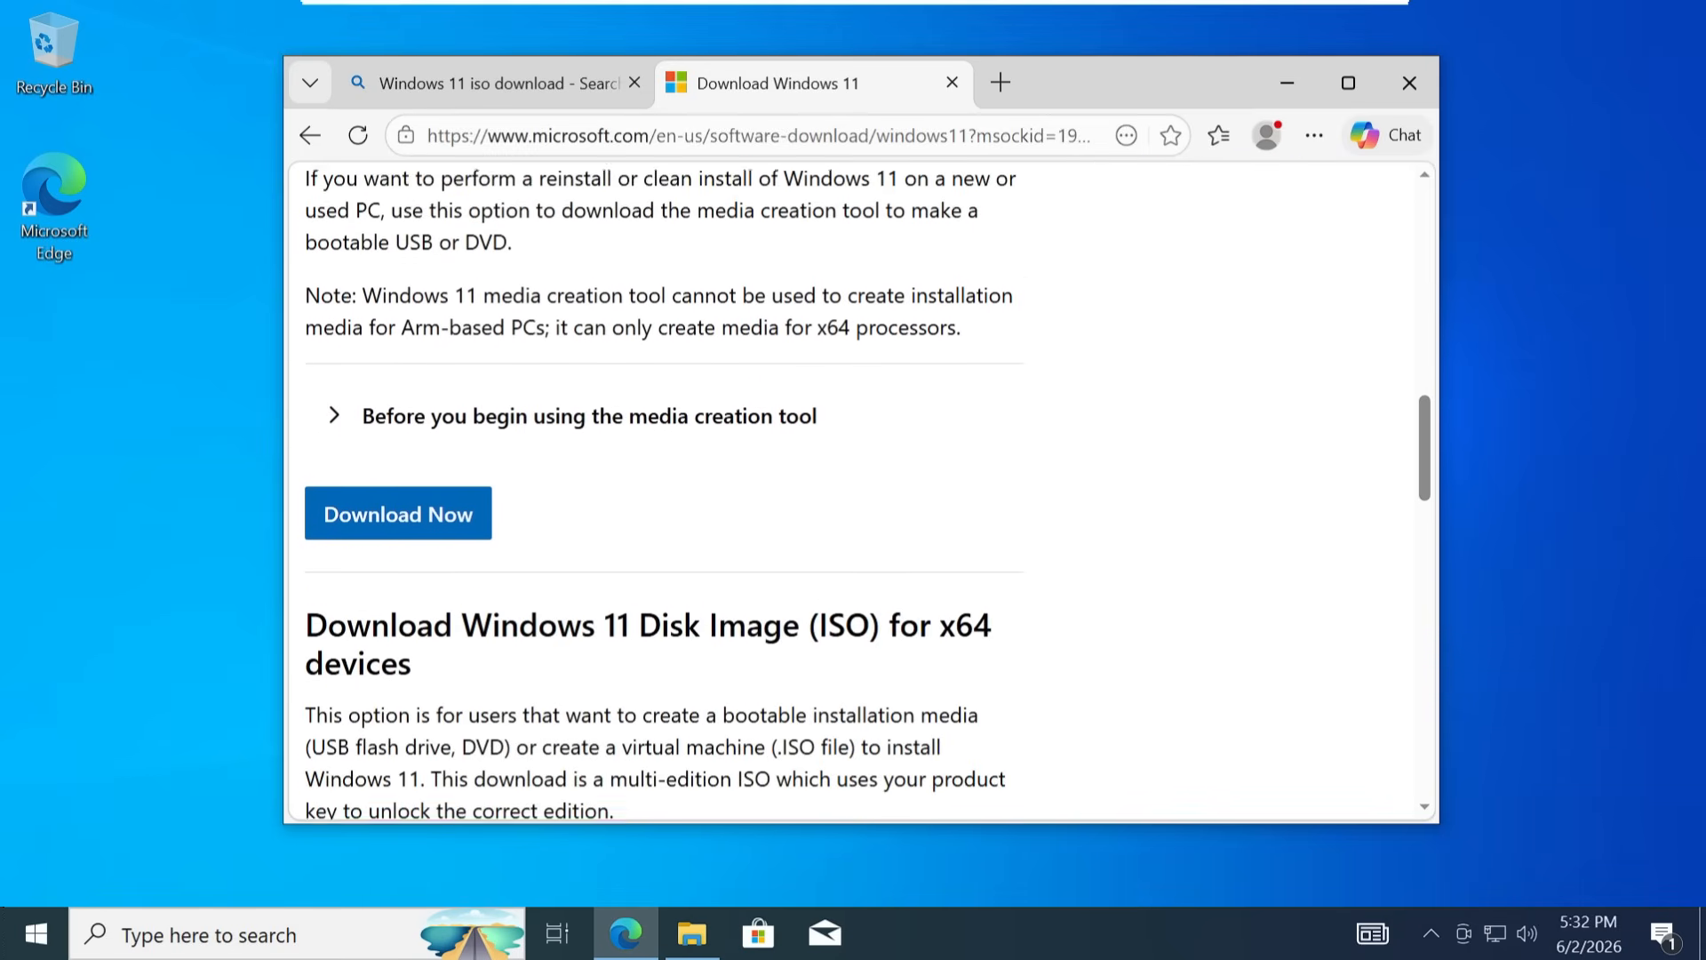
{"action": "scroll", "coordinate": [620, 433], "scroll_direction": "down", "scroll_amount": 2}
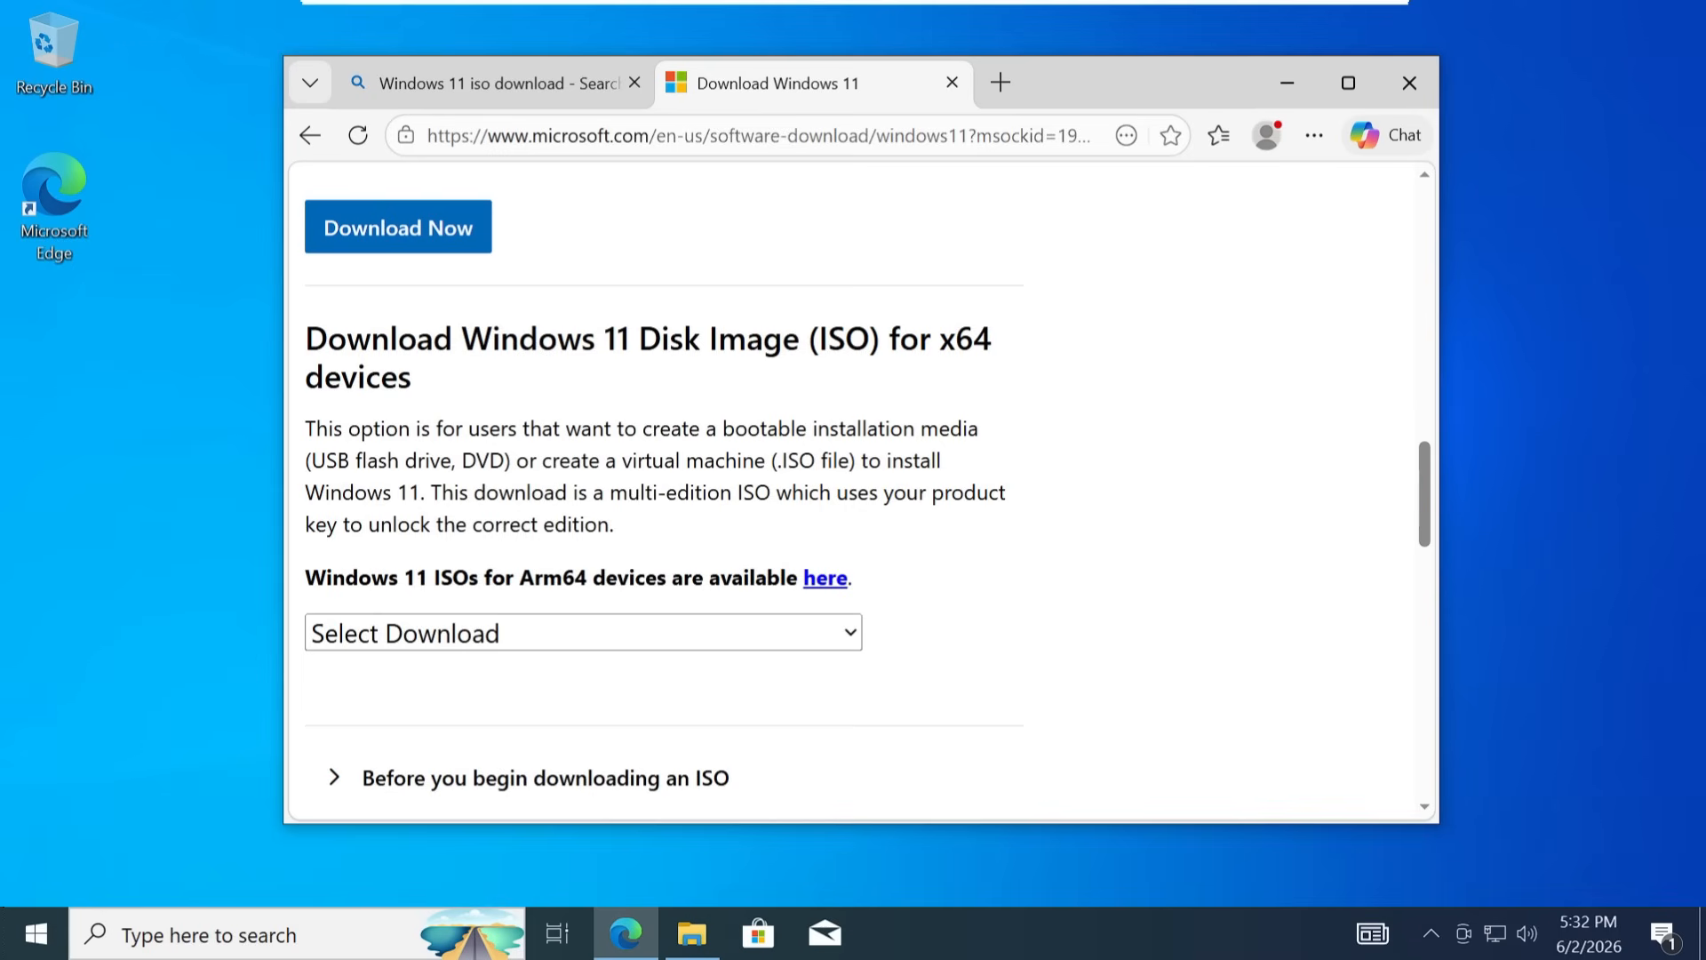
{"action": "left_click", "coordinate": [848, 636]}
{"action": "left_click", "coordinate": [677, 727]}
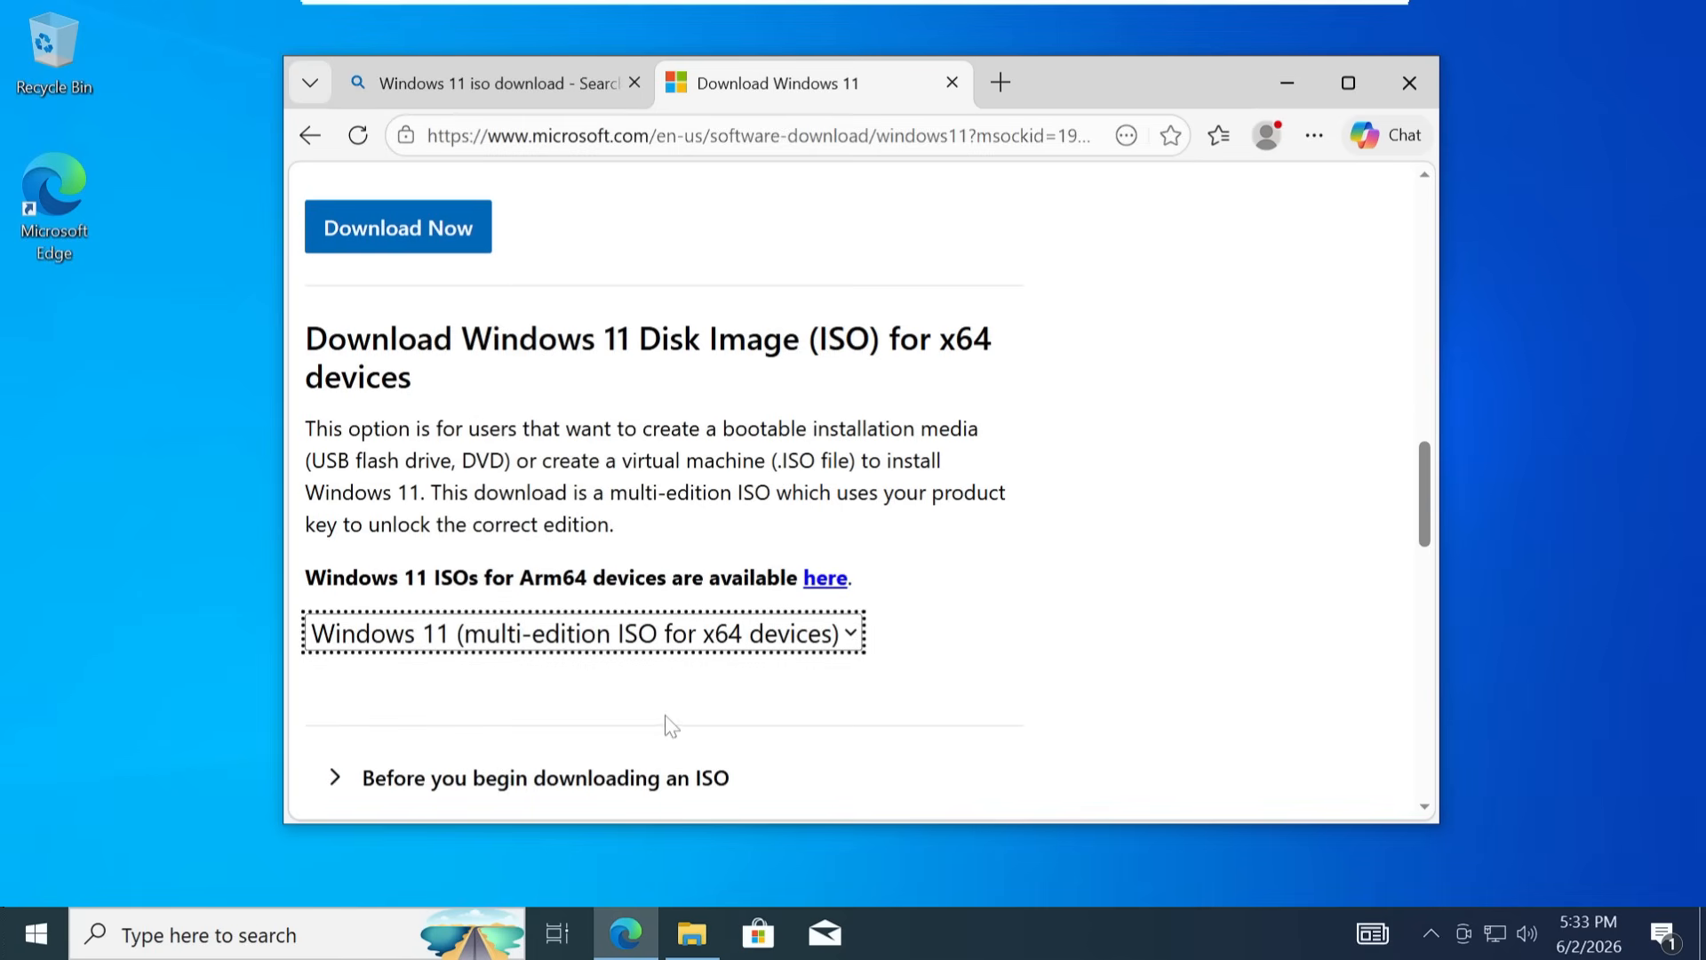
{"action": "scroll", "coordinate": [675, 709], "scroll_direction": "down", "scroll_amount": 2}
{"action": "left_click", "coordinate": [391, 723]}
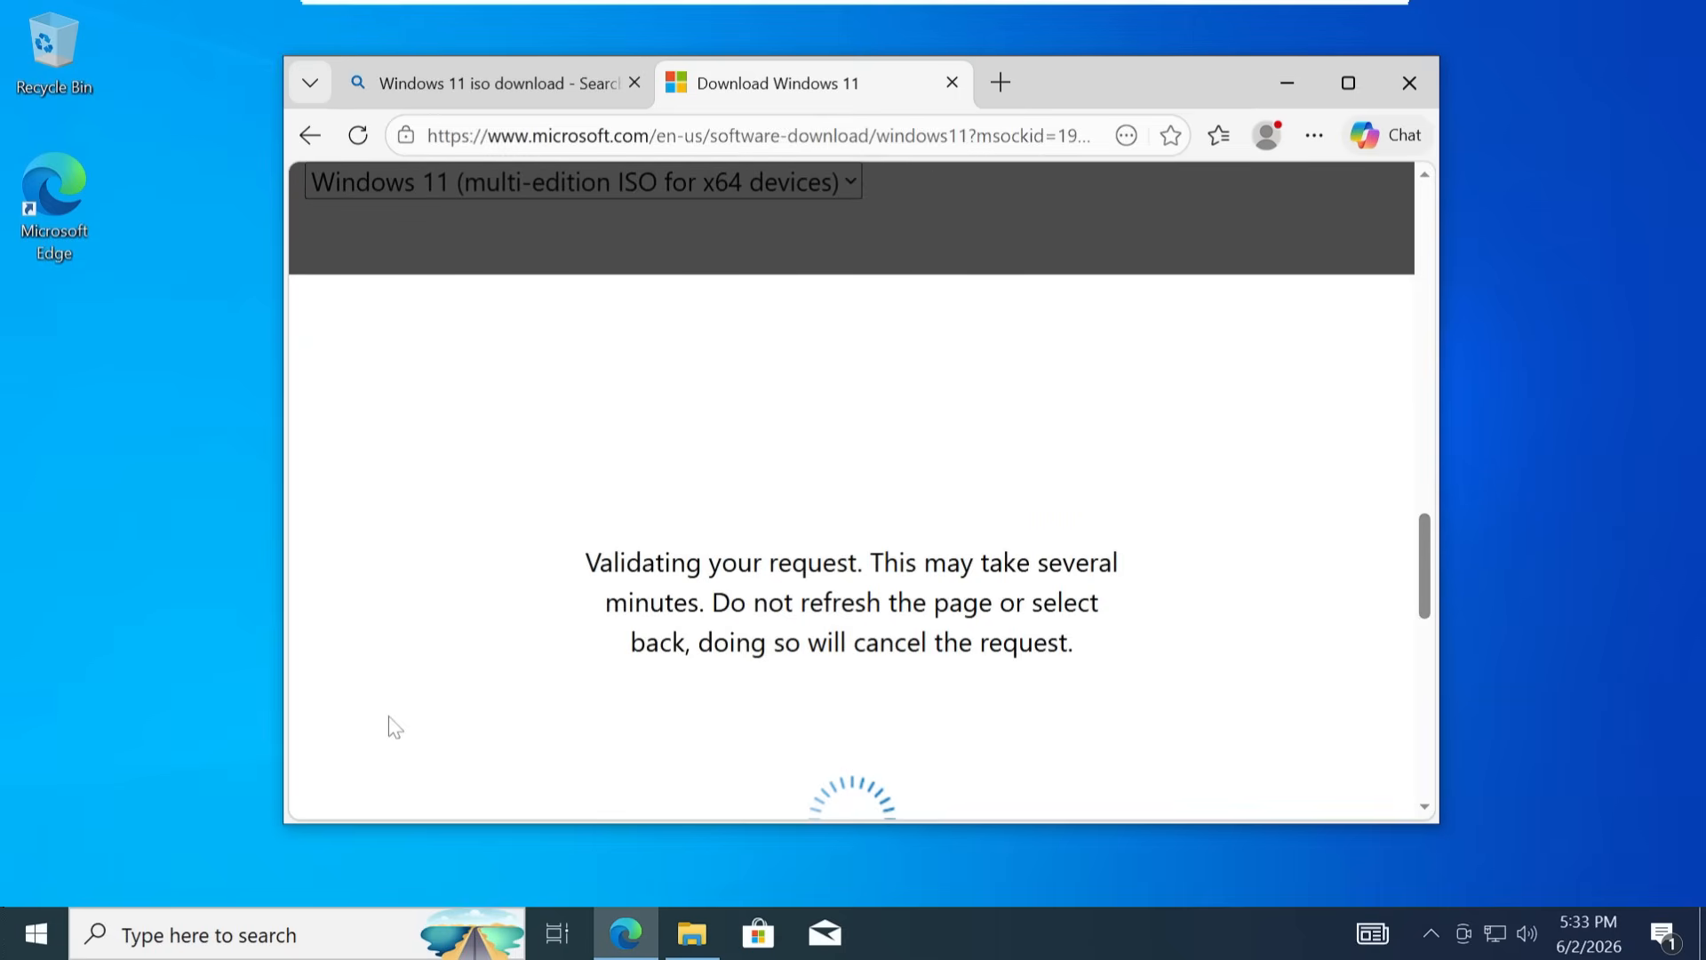
Step: Set the product language to English (United States) and confirm it
{"action": "scroll", "coordinate": [511, 590], "scroll_direction": "down", "scroll_amount": 2}
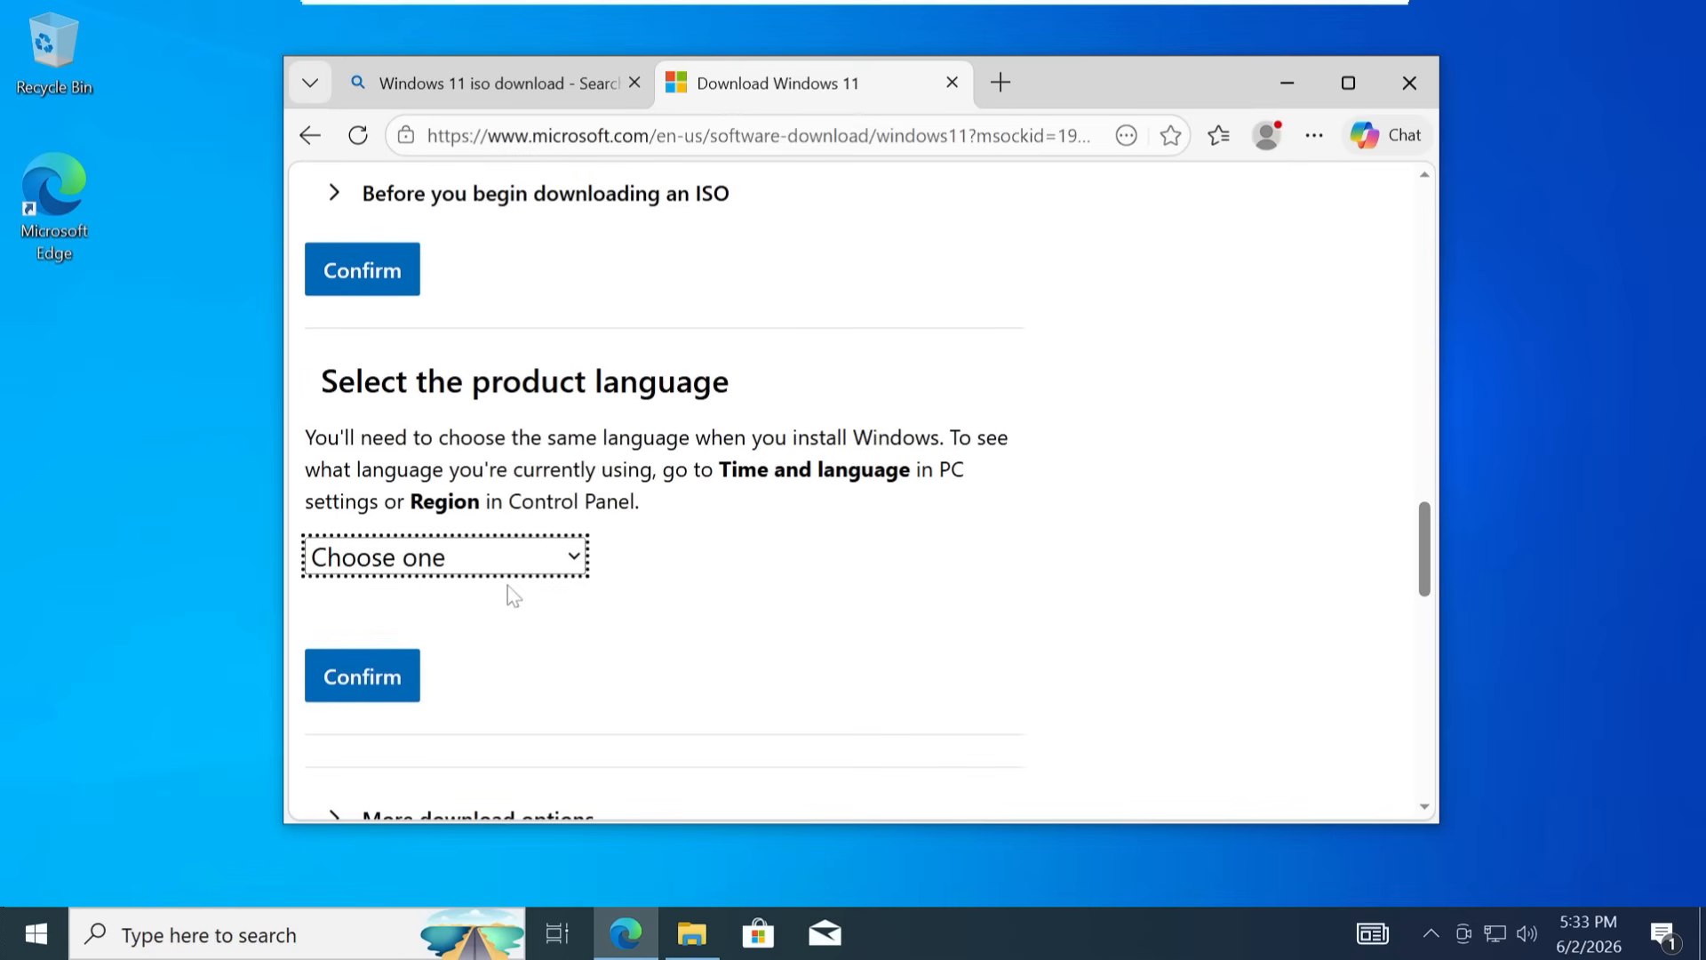
{"action": "left_click", "coordinate": [520, 558]}
{"action": "scroll", "coordinate": [477, 503], "scroll_direction": "down", "scroll_amount": 1}
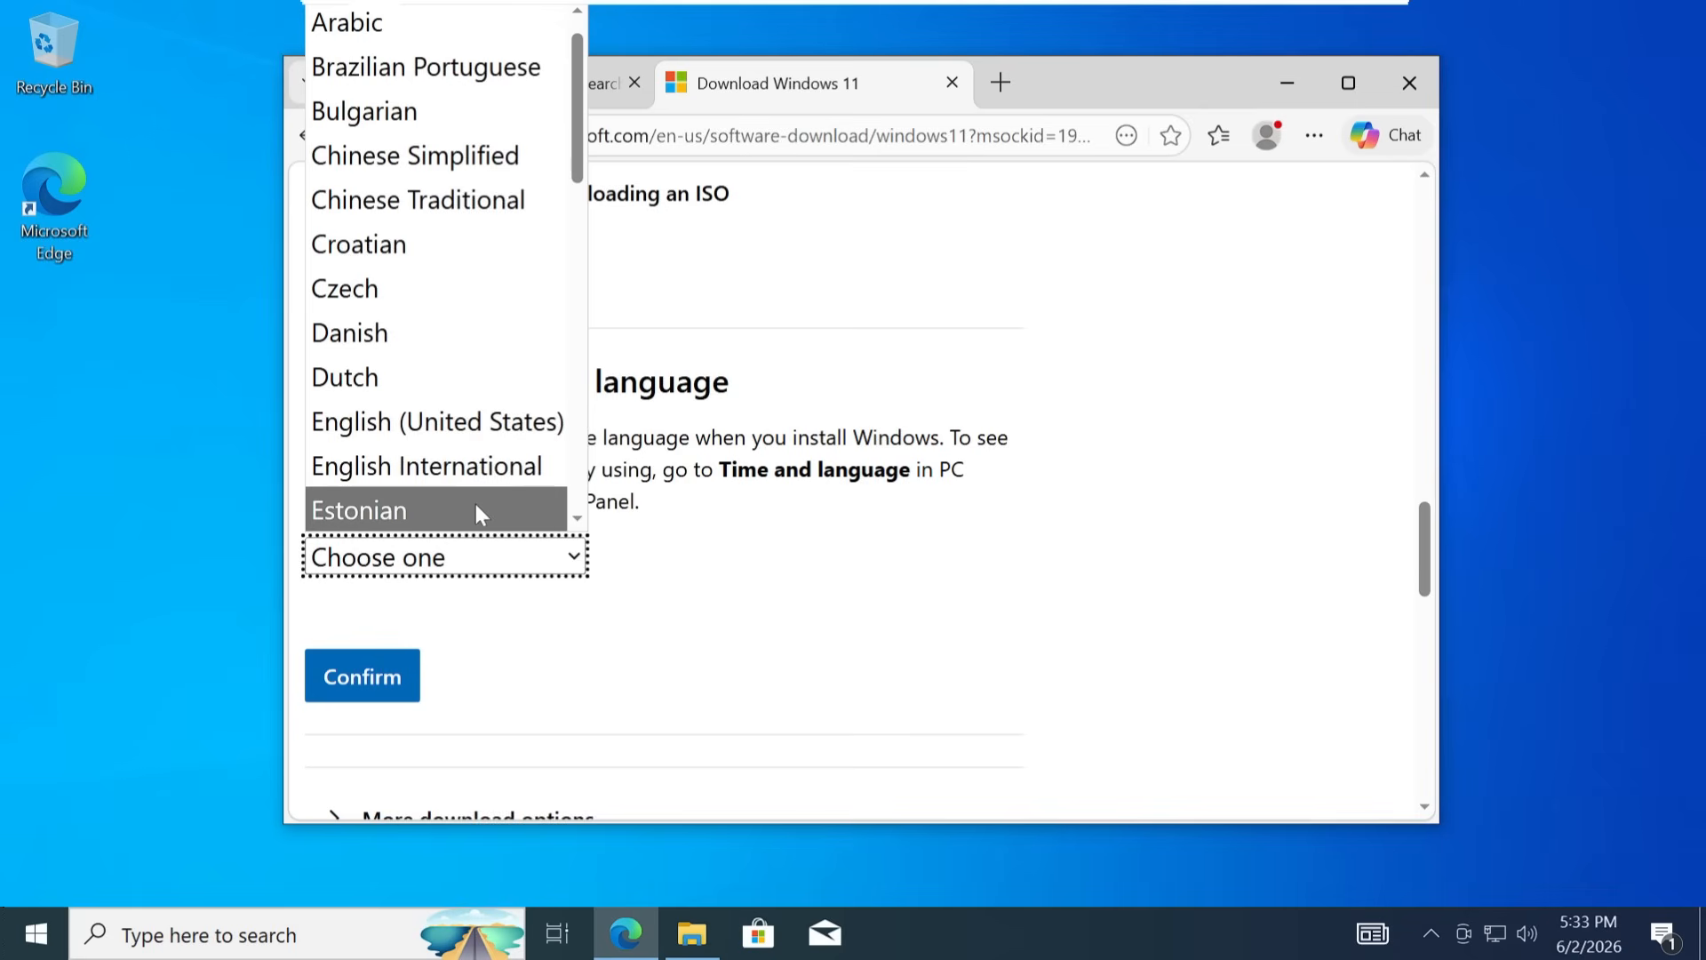
{"action": "left_click", "coordinate": [469, 438]}
{"action": "left_click", "coordinate": [392, 685]}
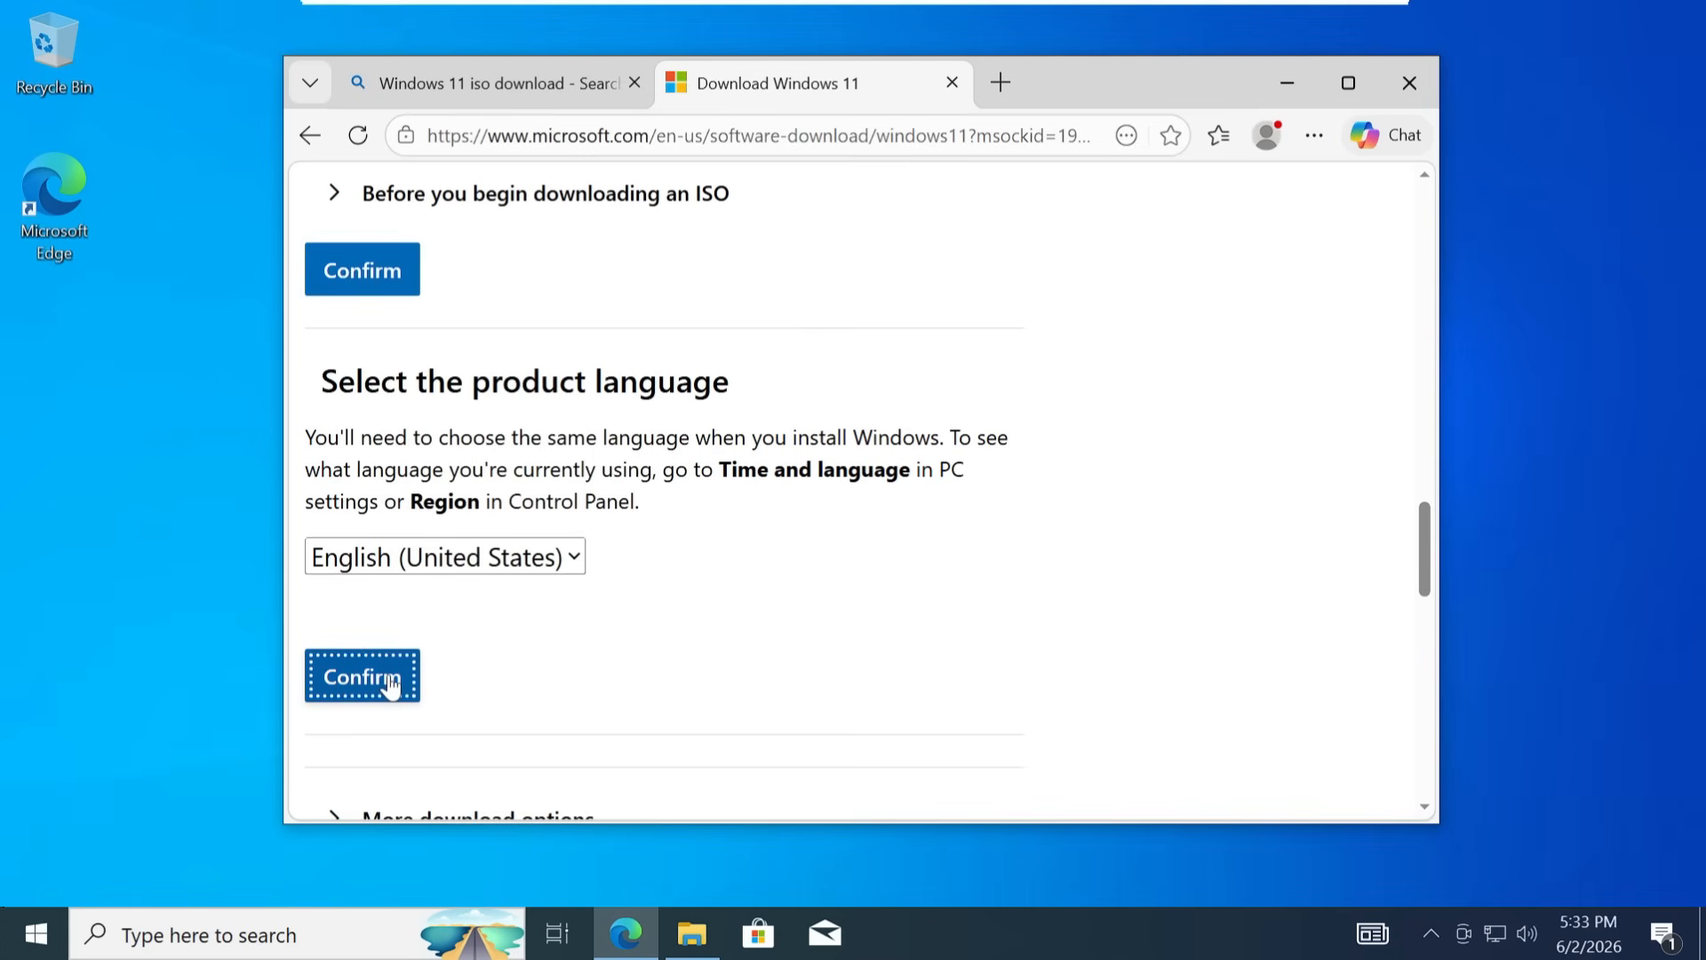
Step: Start the 64-bit Windows 11 English download and select the Win11_25H2_English_x64 disc image in the Downloads folder
{"action": "scroll", "coordinate": [411, 628], "scroll_direction": "up", "scroll_amount": 1}
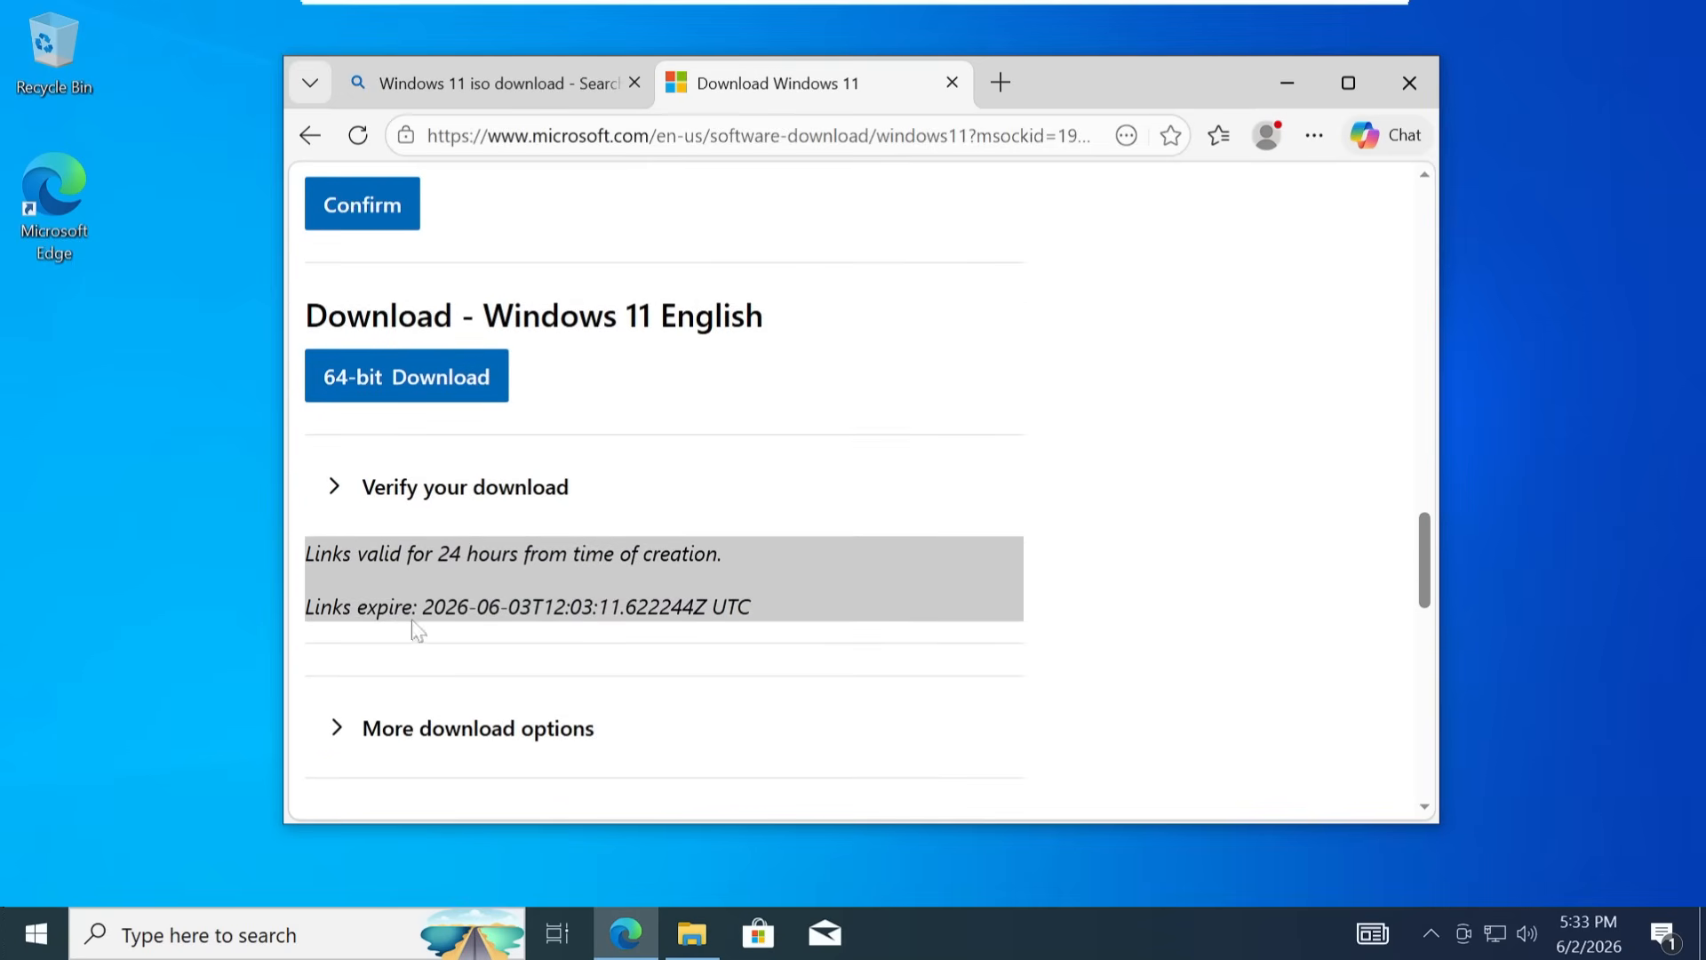
{"action": "left_click", "coordinate": [423, 392]}
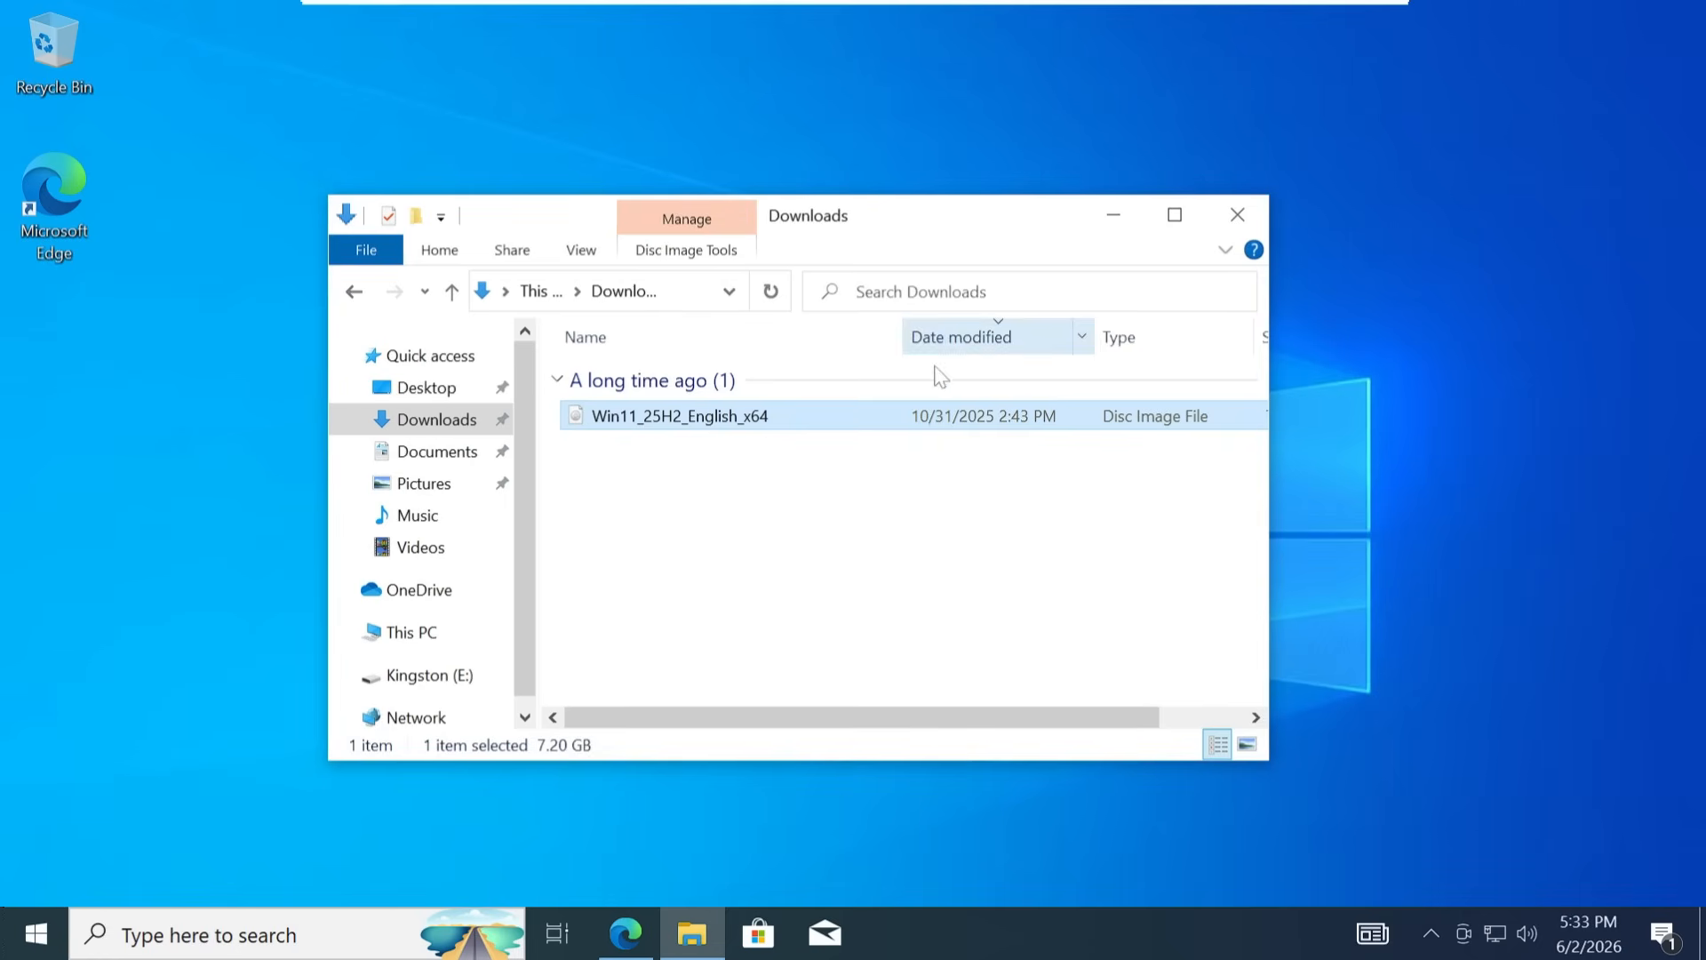
{"action": "left_click", "coordinate": [715, 544]}
{"action": "left_click", "coordinate": [698, 423]}
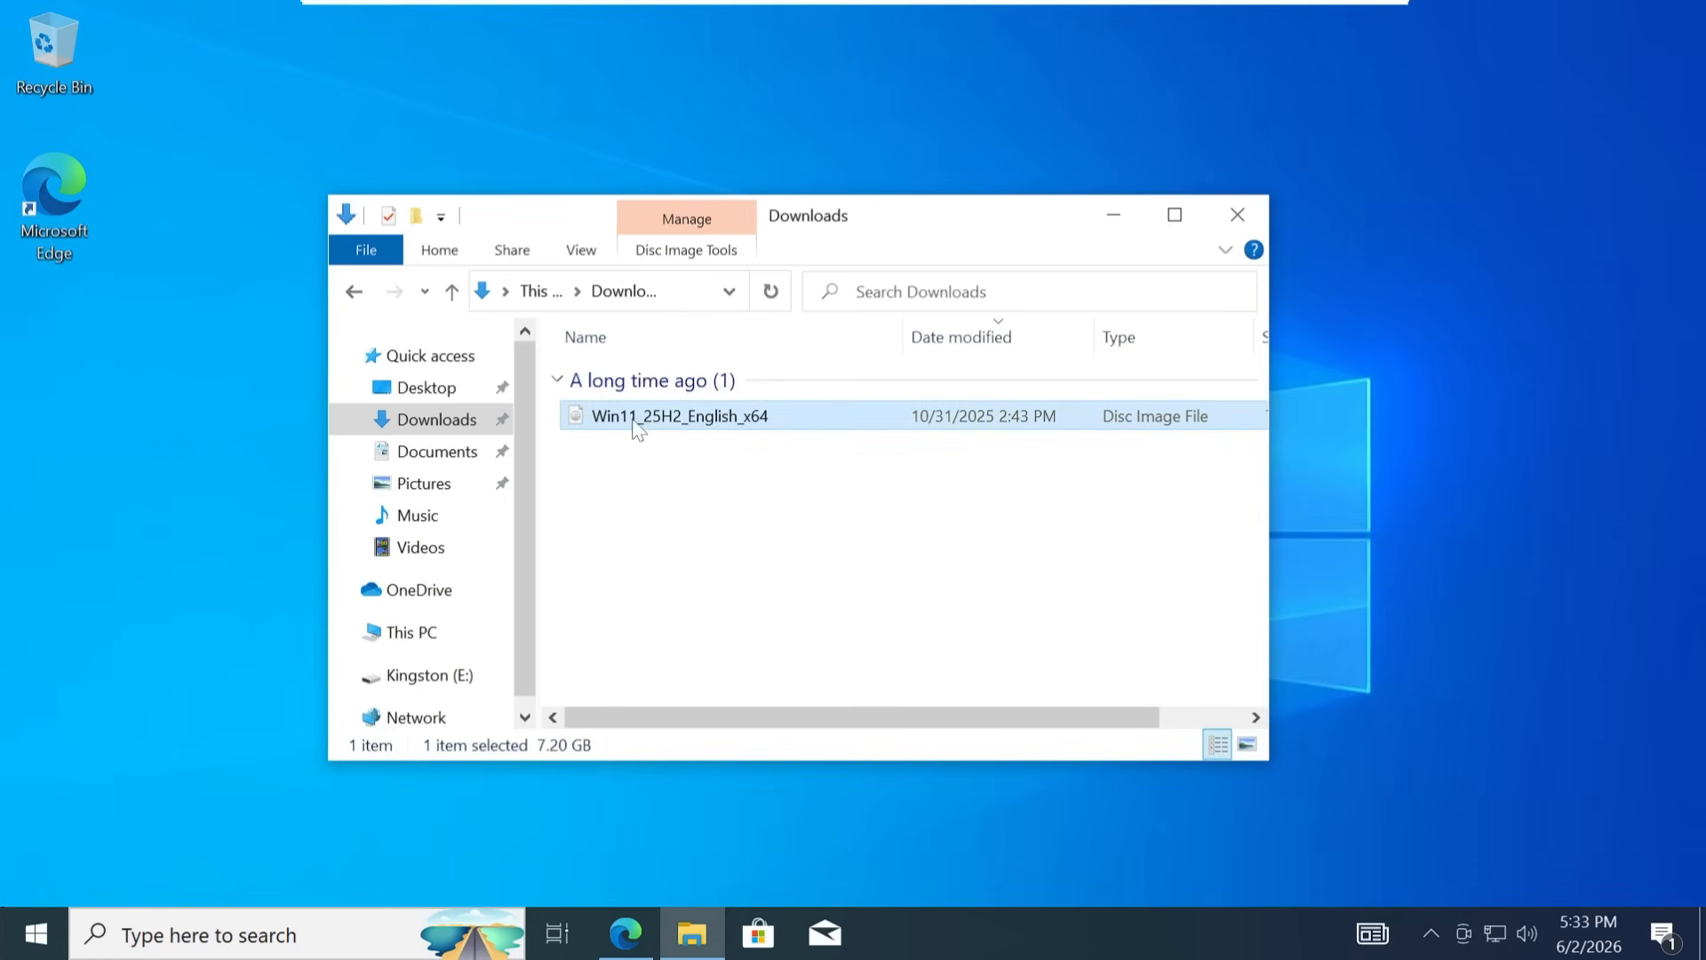
Step: Switch back to Microsoft Edge and search for "rufus" in a new tab
{"action": "left_click", "coordinate": [626, 933]}
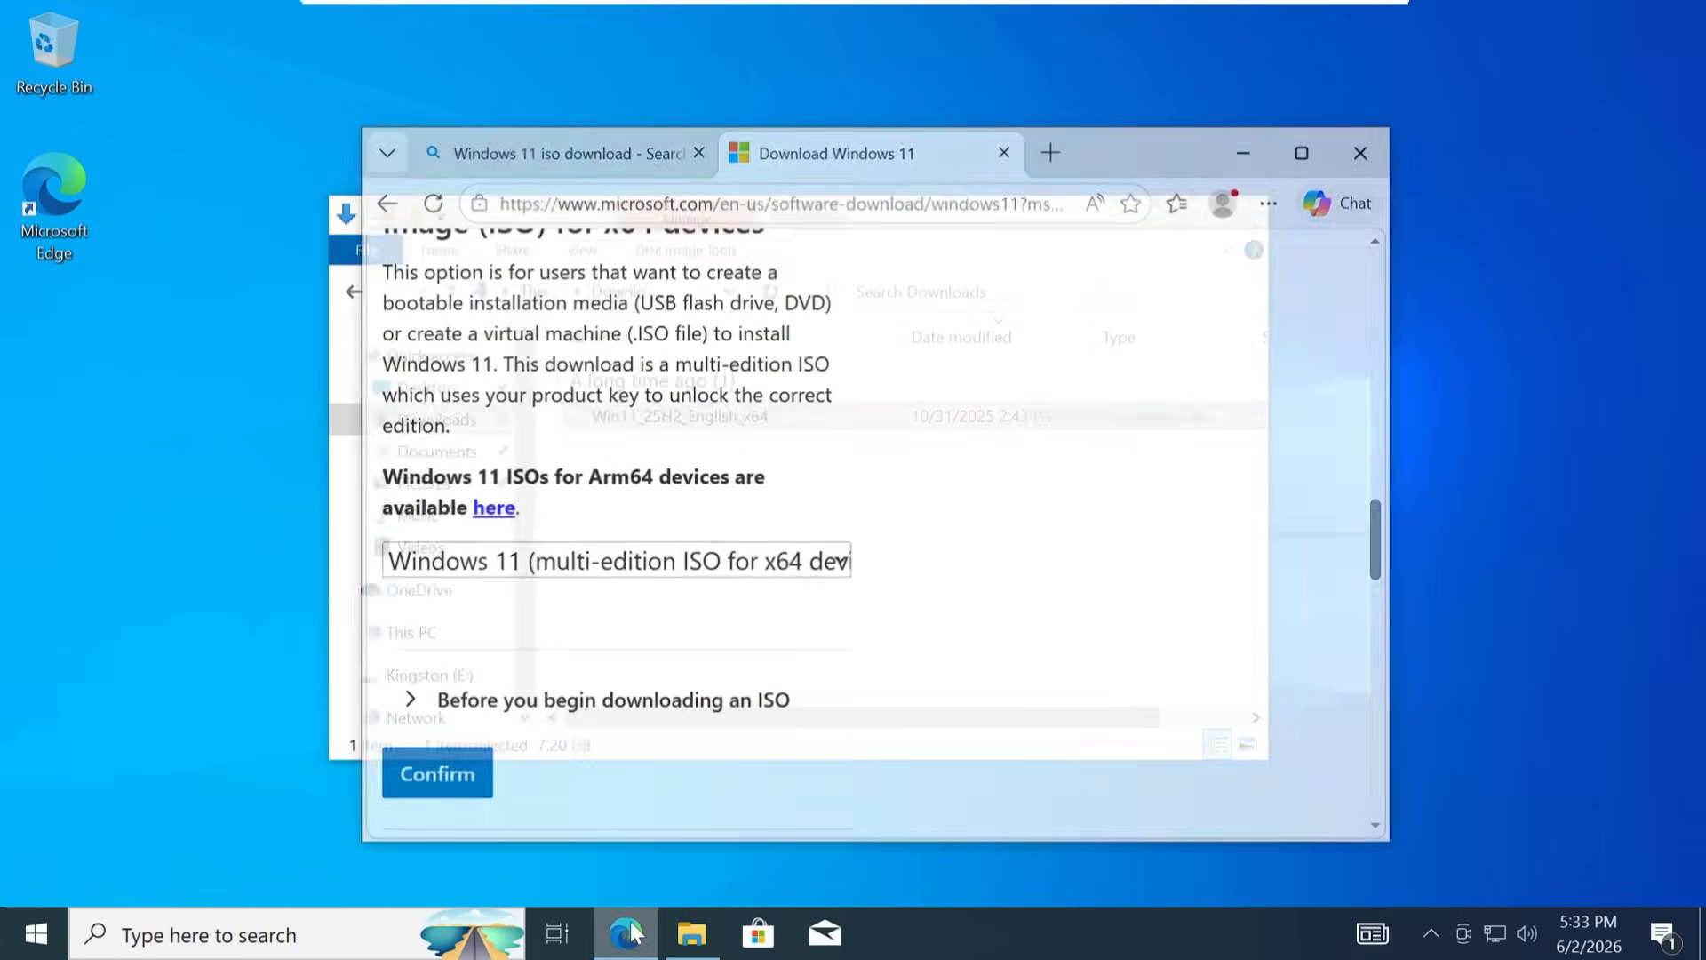
{"action": "left_click", "coordinate": [1064, 109]}
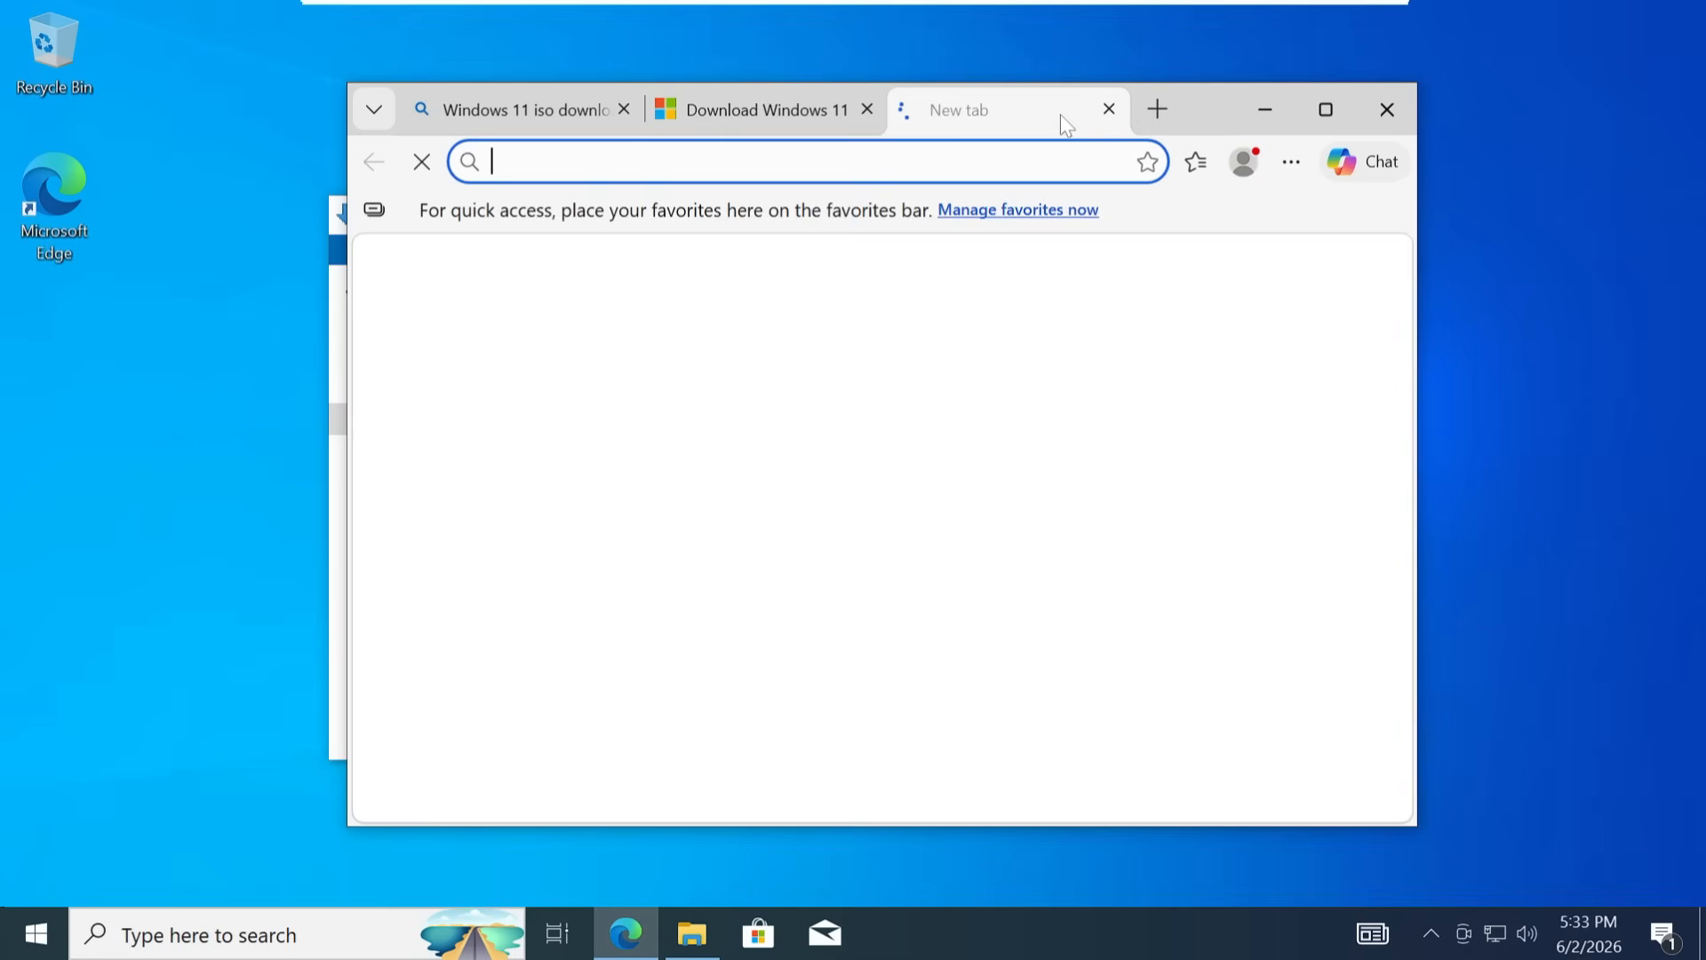
{"action": "type", "text": "rufus"}
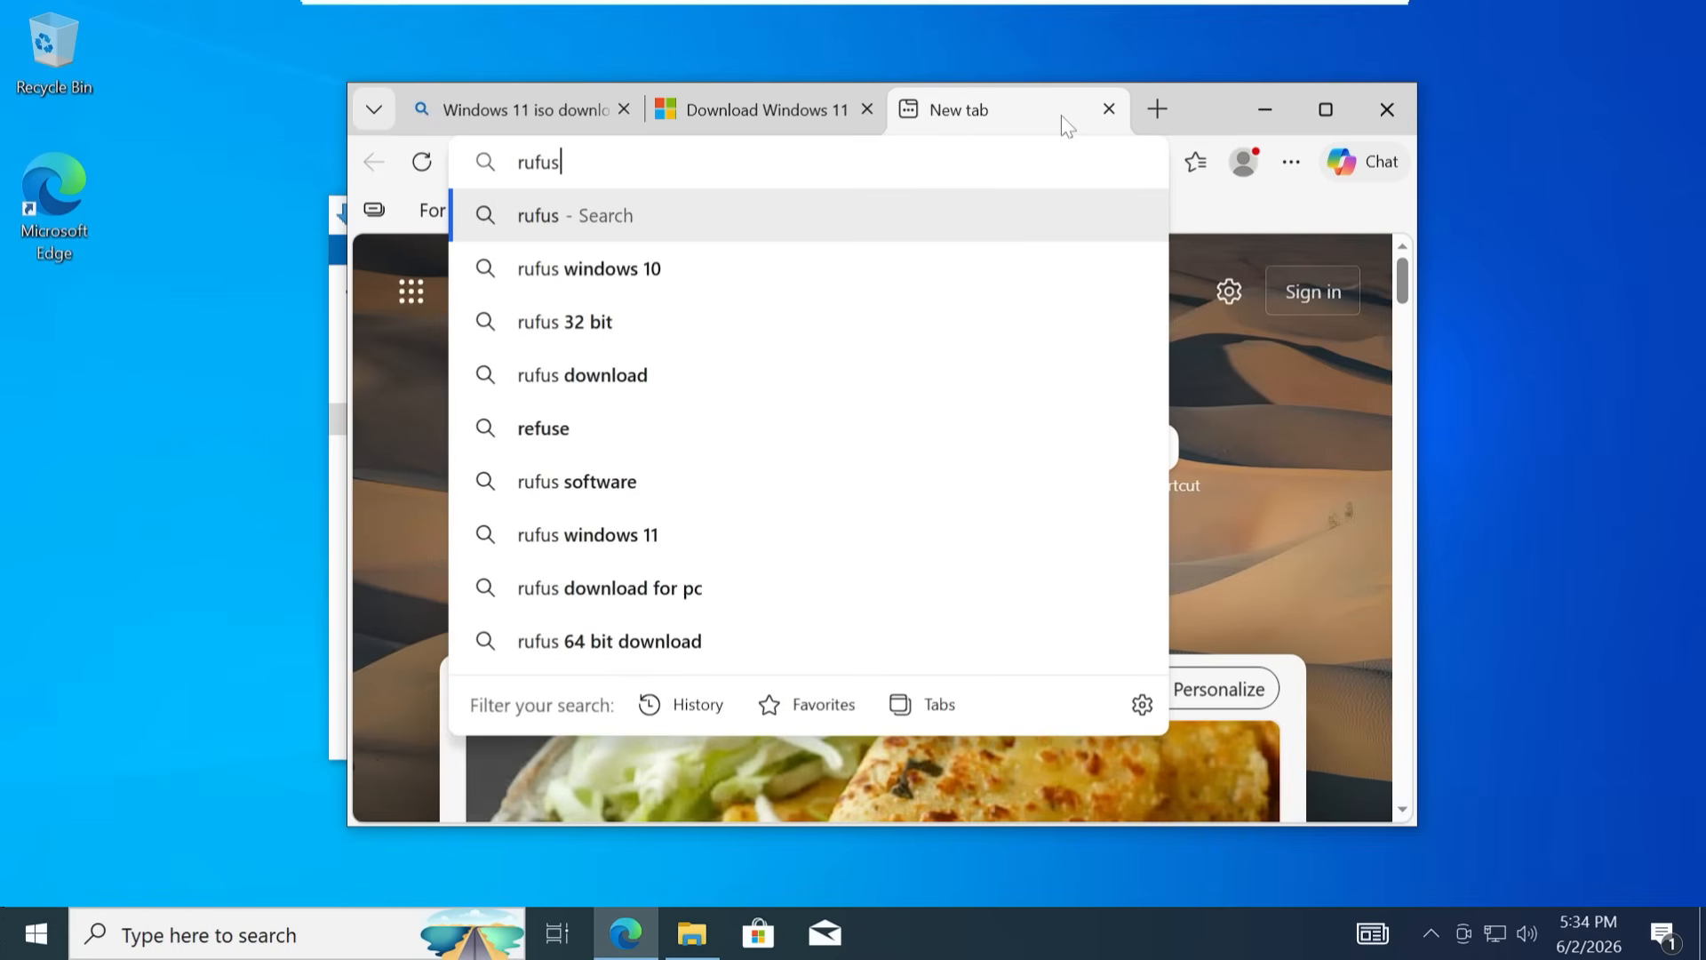
{"action": "key", "text": "Return"}
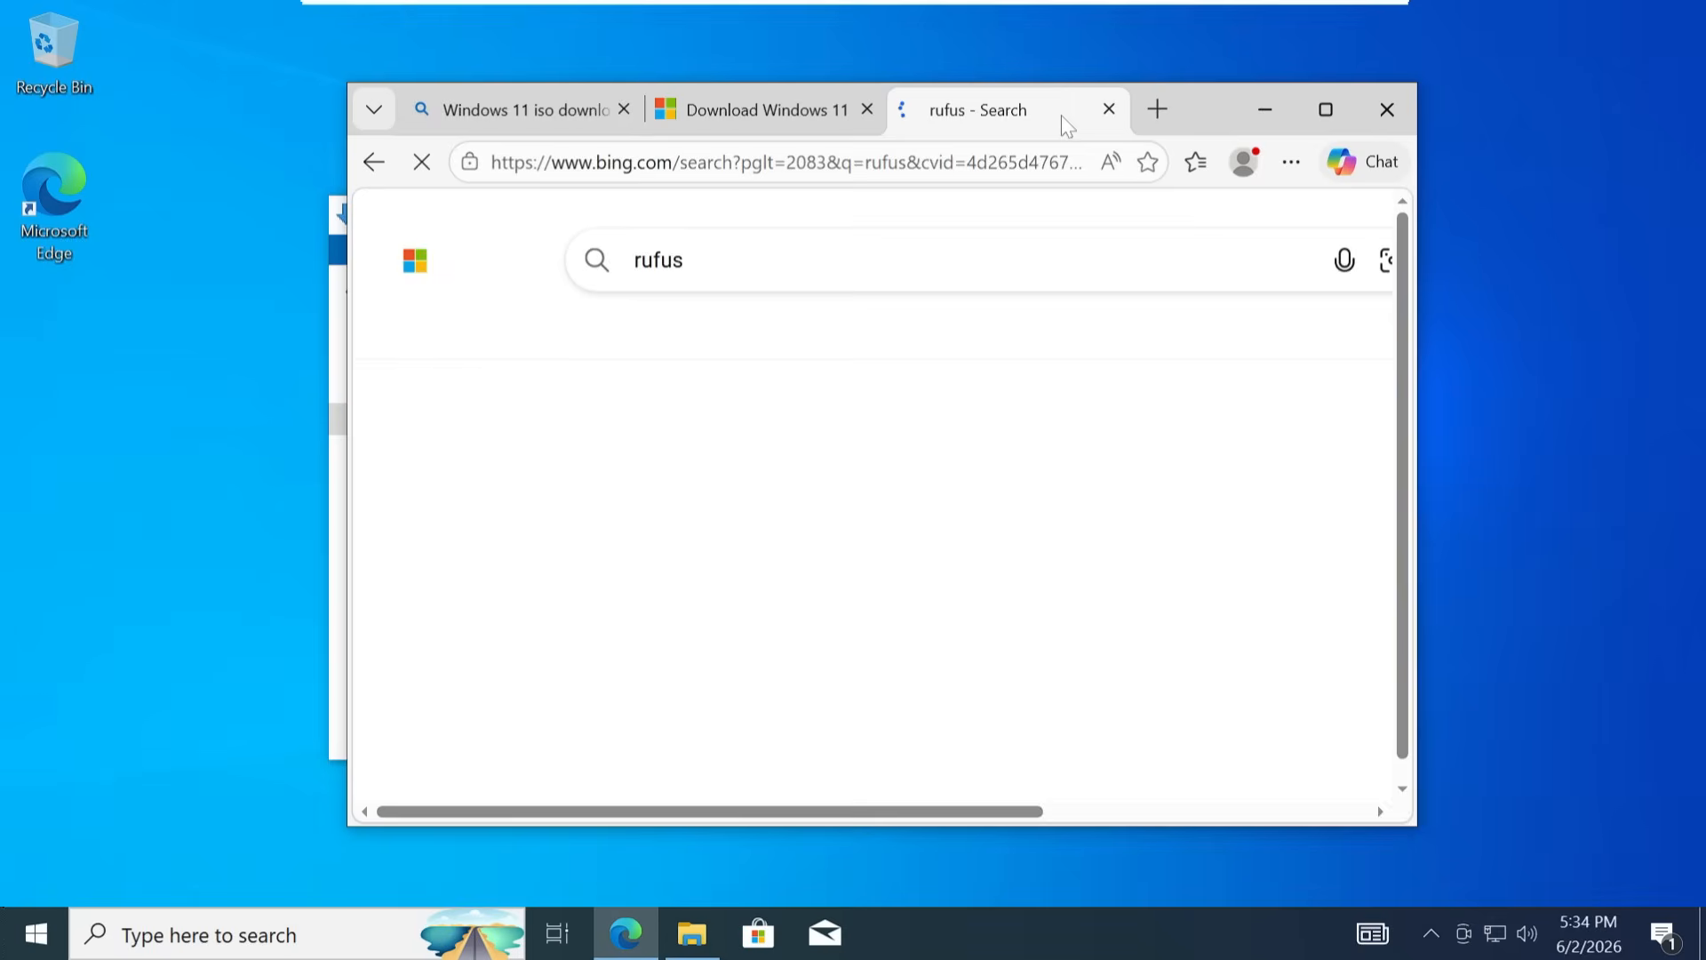
Step: Open the official rufus.ie site and download the portable Windows x64 release, rufus-4.14p.exe
{"action": "scroll", "coordinate": [765, 412], "scroll_direction": "down", "scroll_amount": 5}
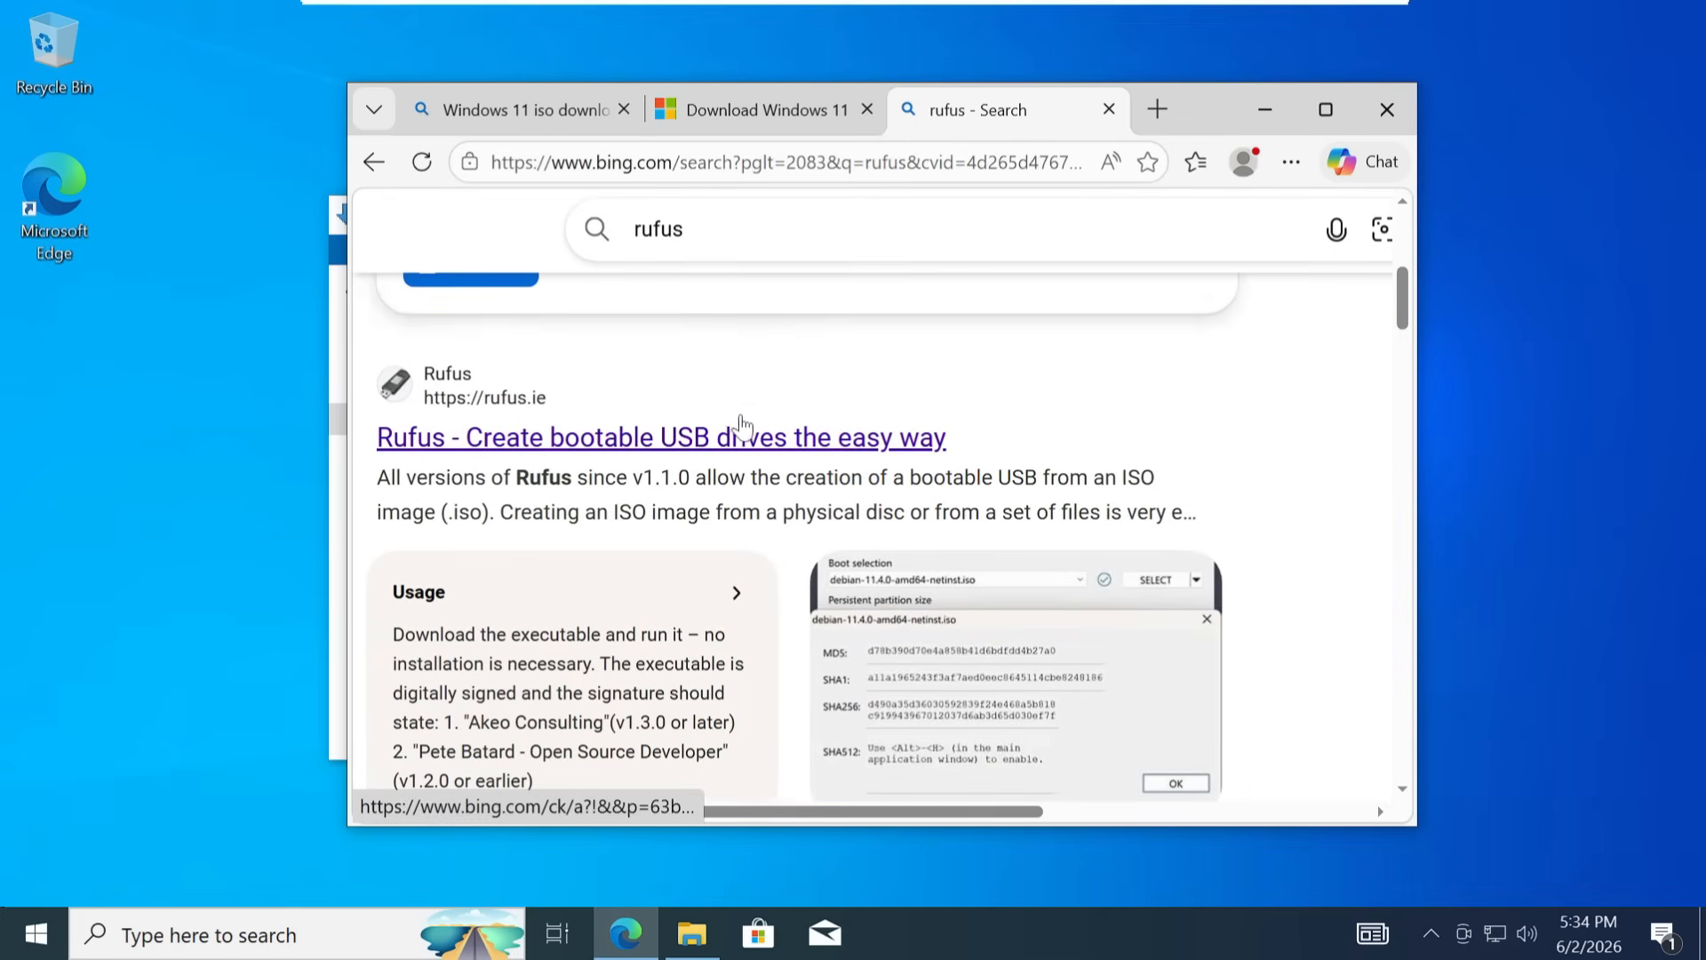
{"action": "left_click", "coordinate": [653, 444]}
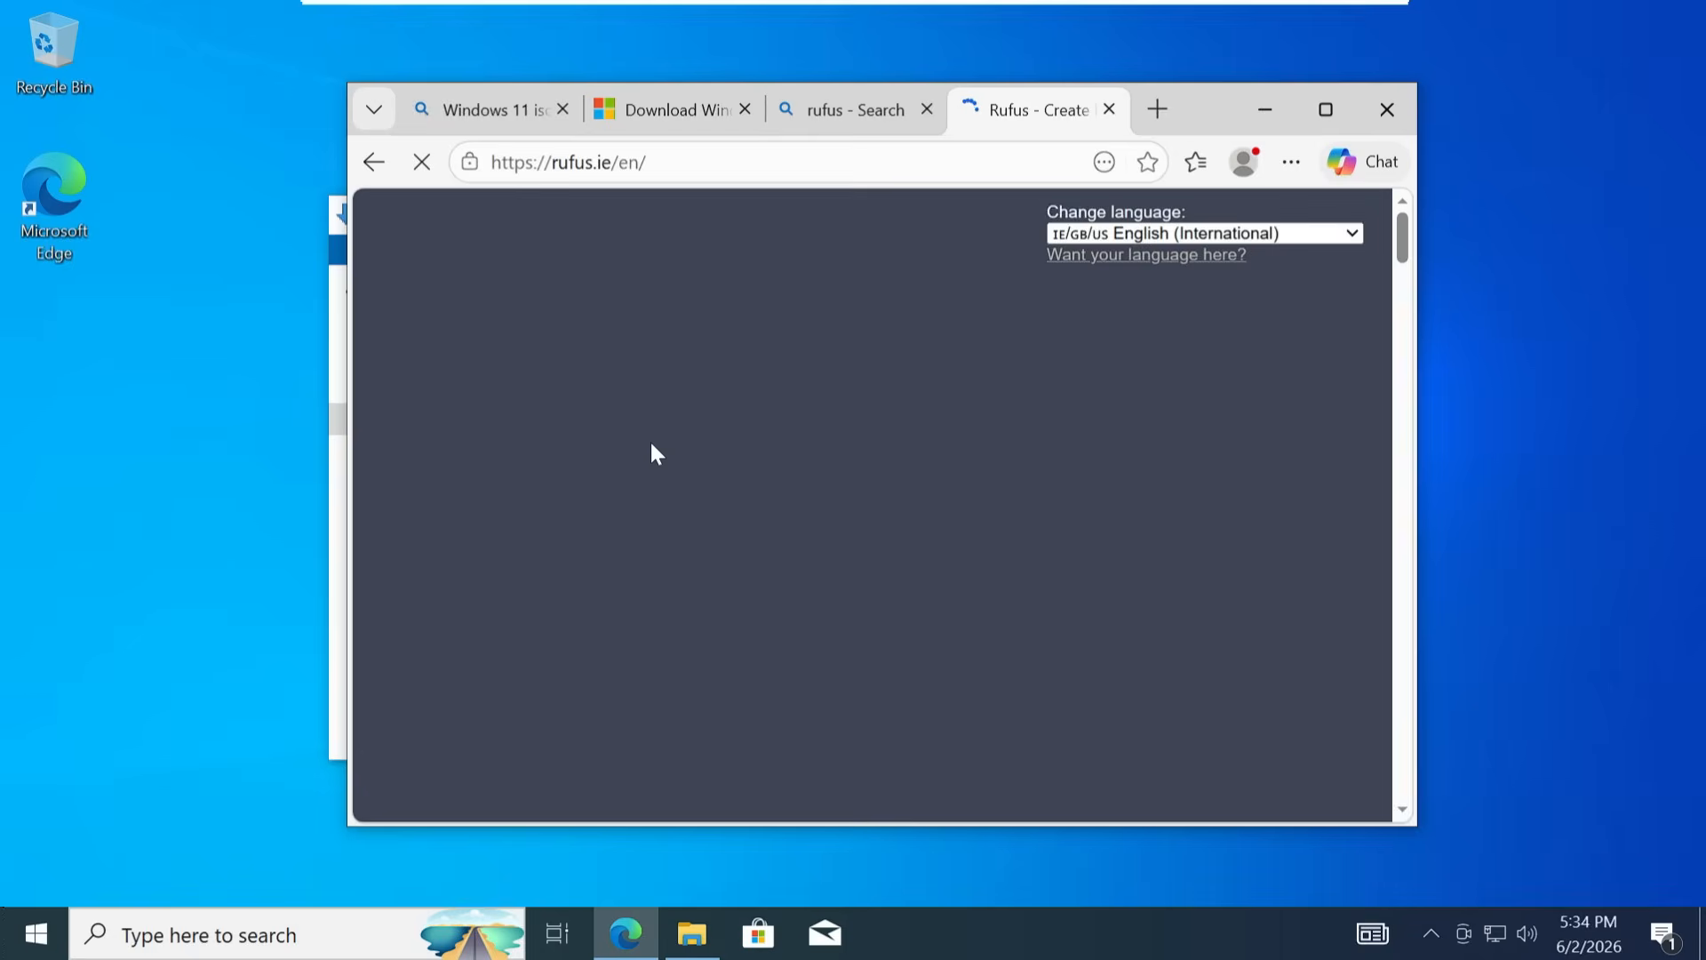
{"action": "scroll", "coordinate": [662, 462], "scroll_direction": "down", "scroll_amount": 10}
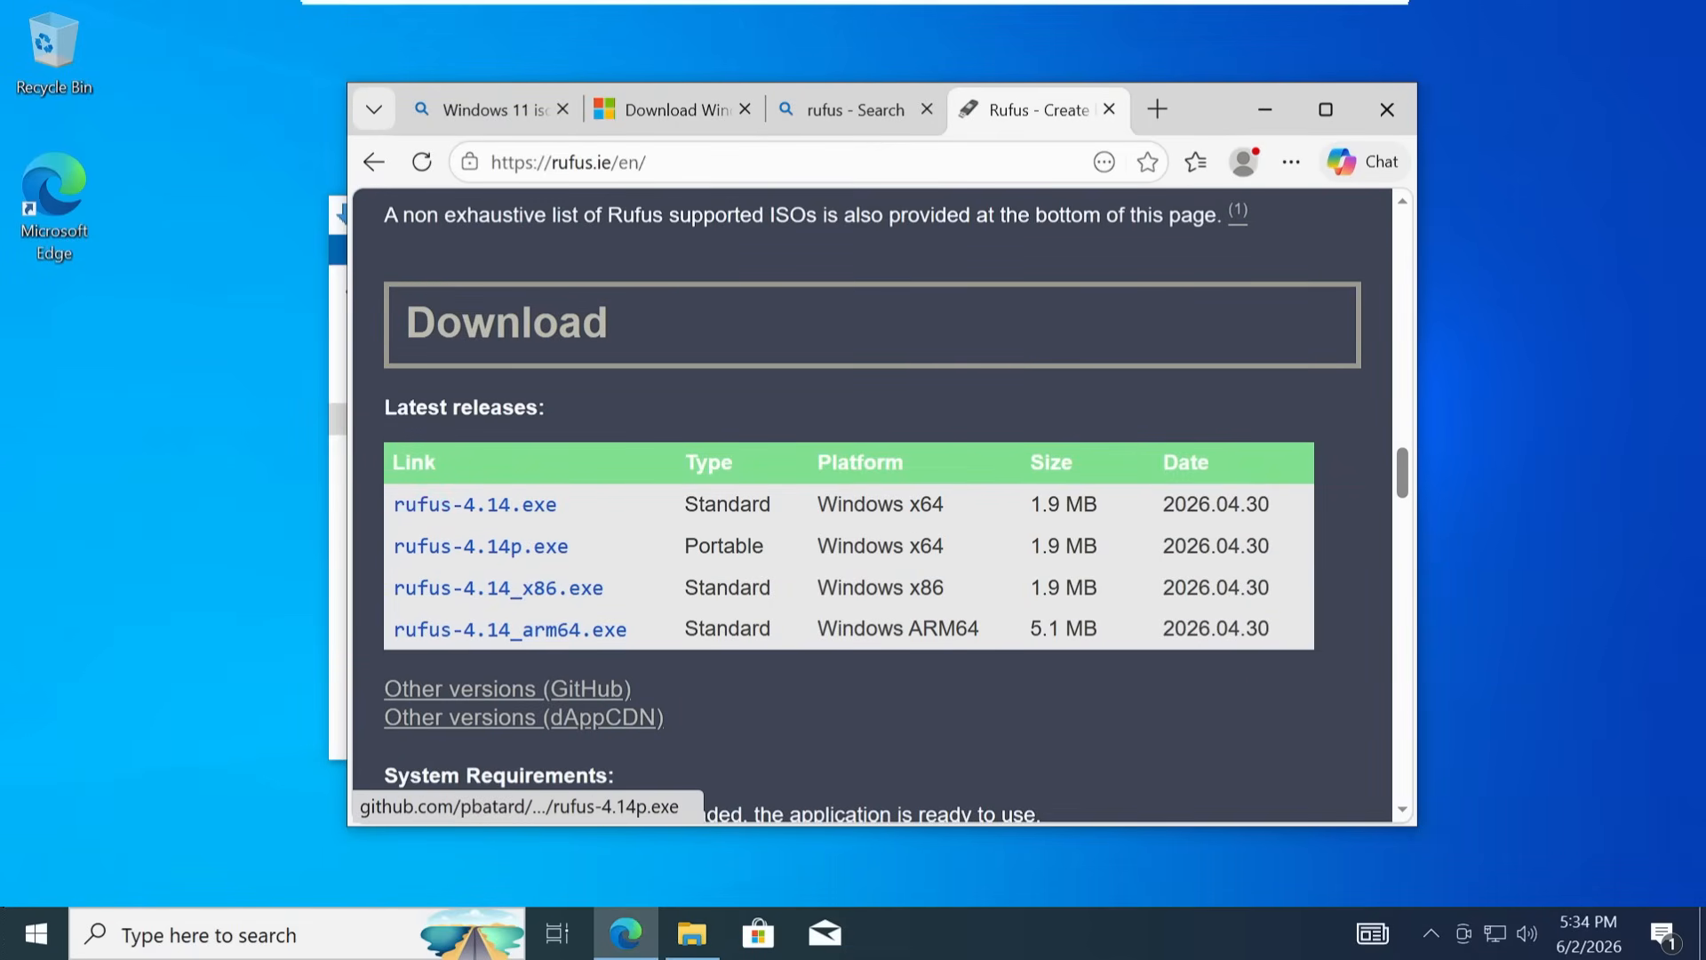
{"action": "left_click", "coordinate": [515, 556]}
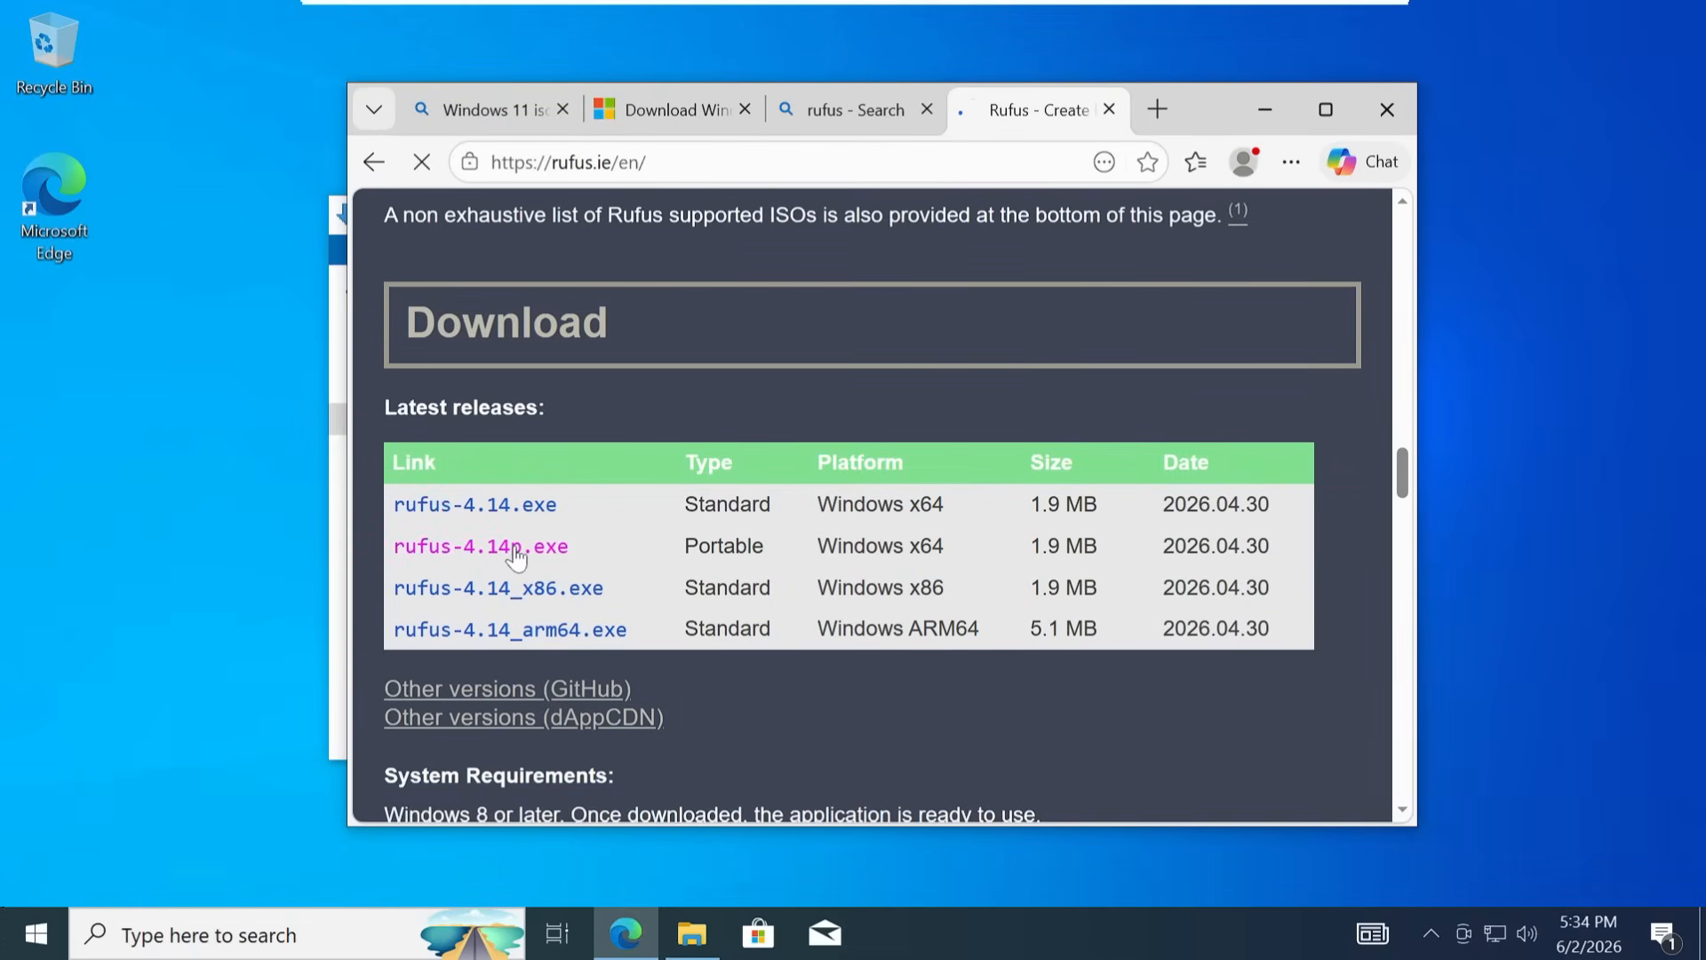
Step: Run the downloaded rufus-4.14p.exe, allow it to make changes to the device, and permit online update checks
{"action": "mouse_move", "coordinate": [984, 308]}
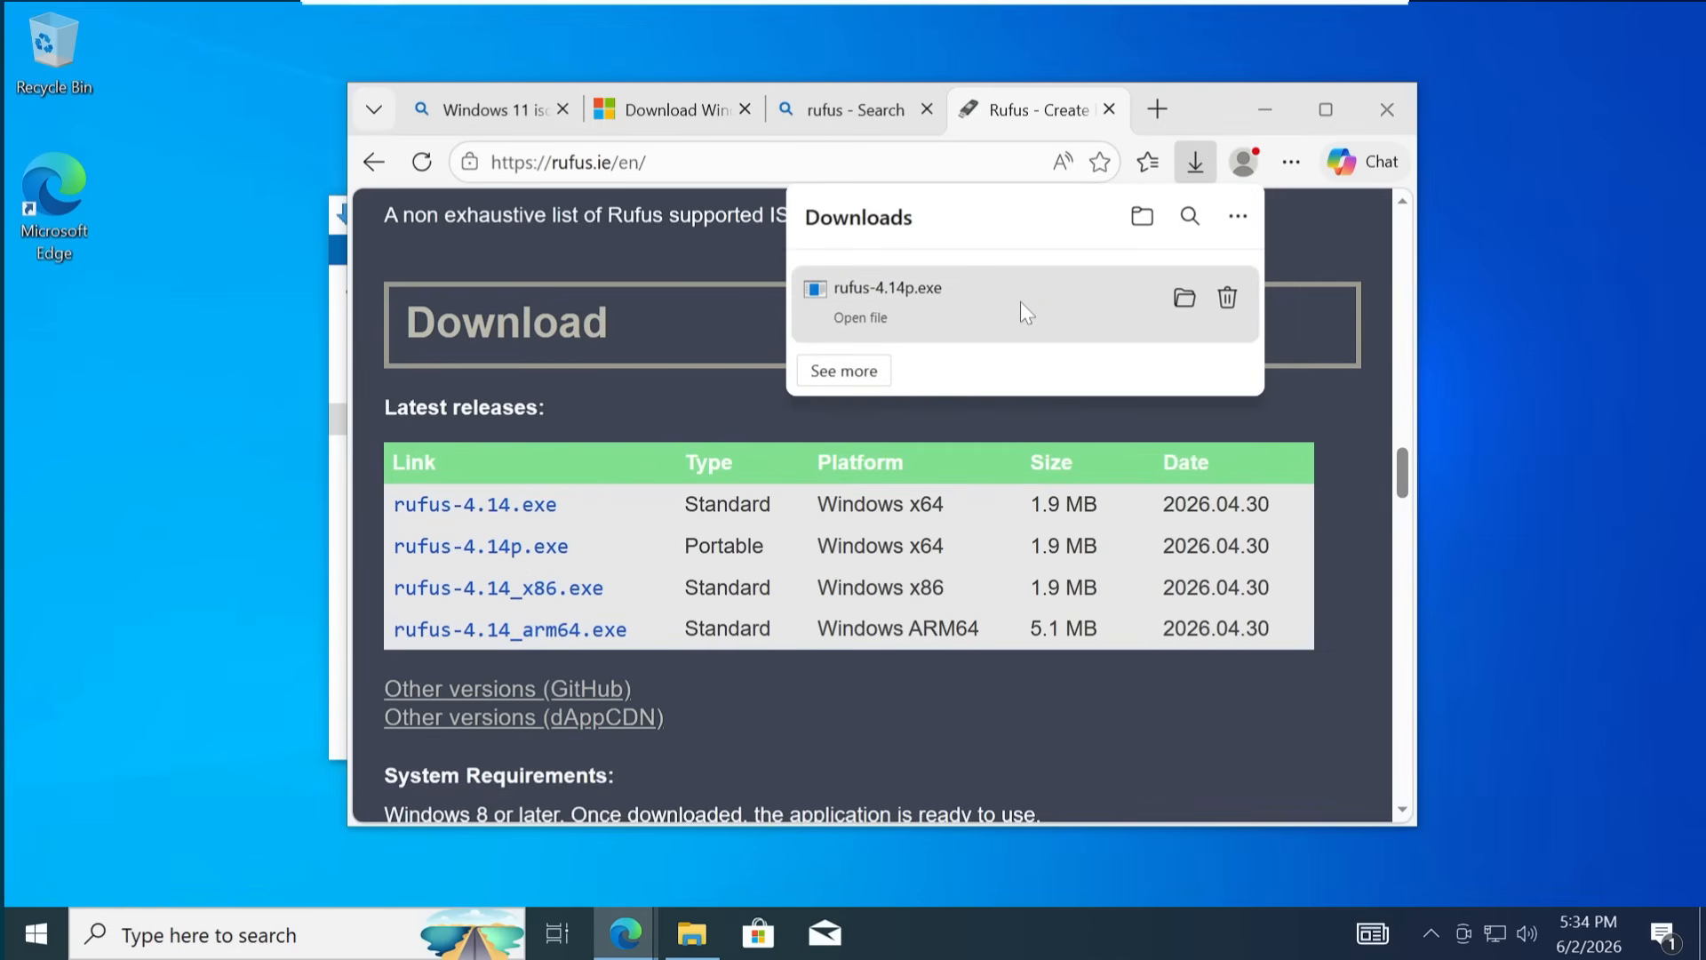
{"action": "left_click", "coordinate": [1020, 301]}
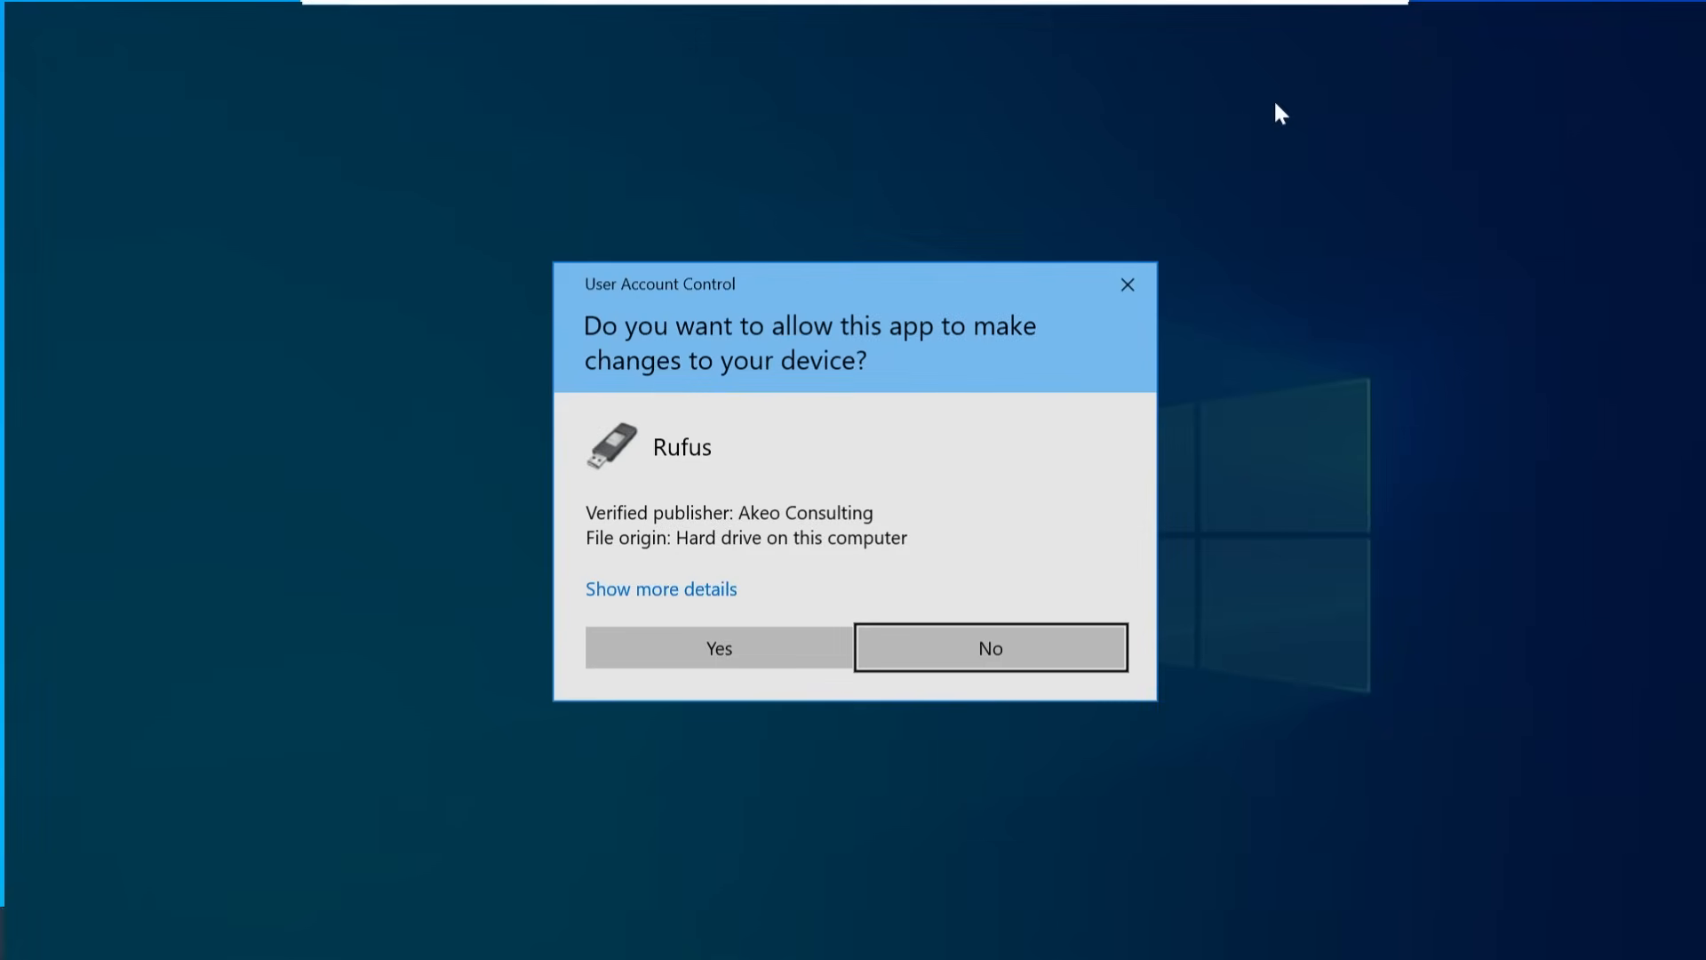
{"action": "left_click", "coordinate": [766, 642]}
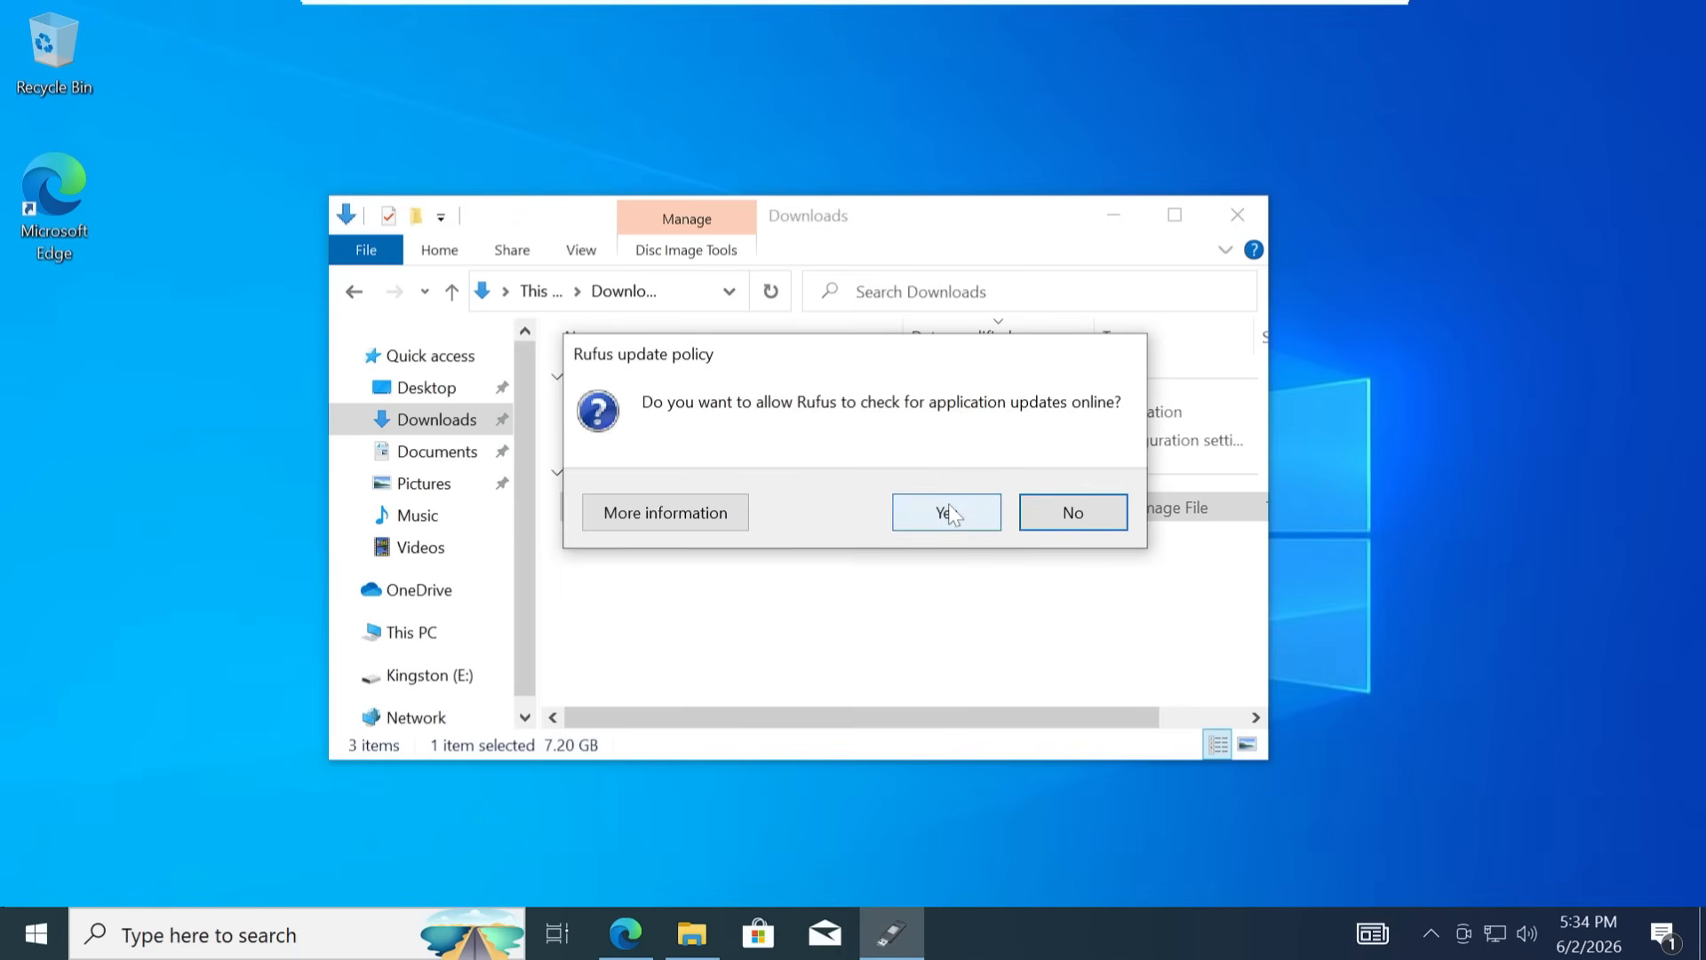
{"action": "left_click", "coordinate": [947, 507]}
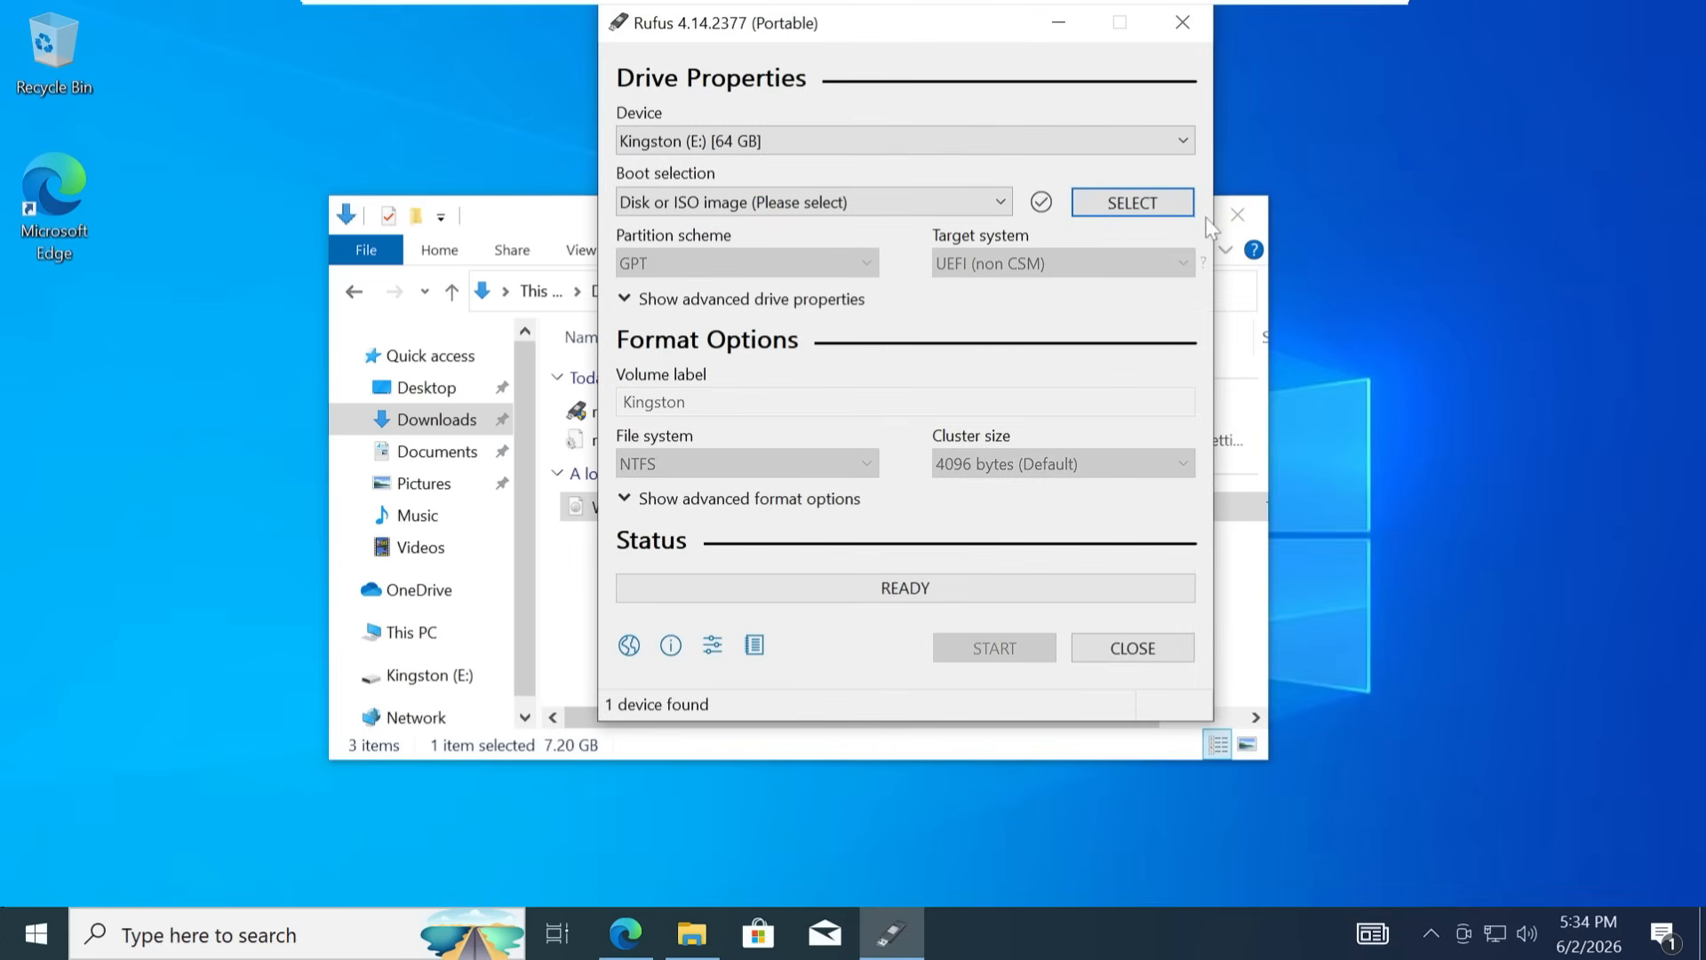
Step: Clear the Downloads window out of the way and choose Kingston (E:) [64 GB] as the Rufus device
{"action": "left_click", "coordinate": [571, 218]}
{"action": "left_click", "coordinate": [1122, 206]}
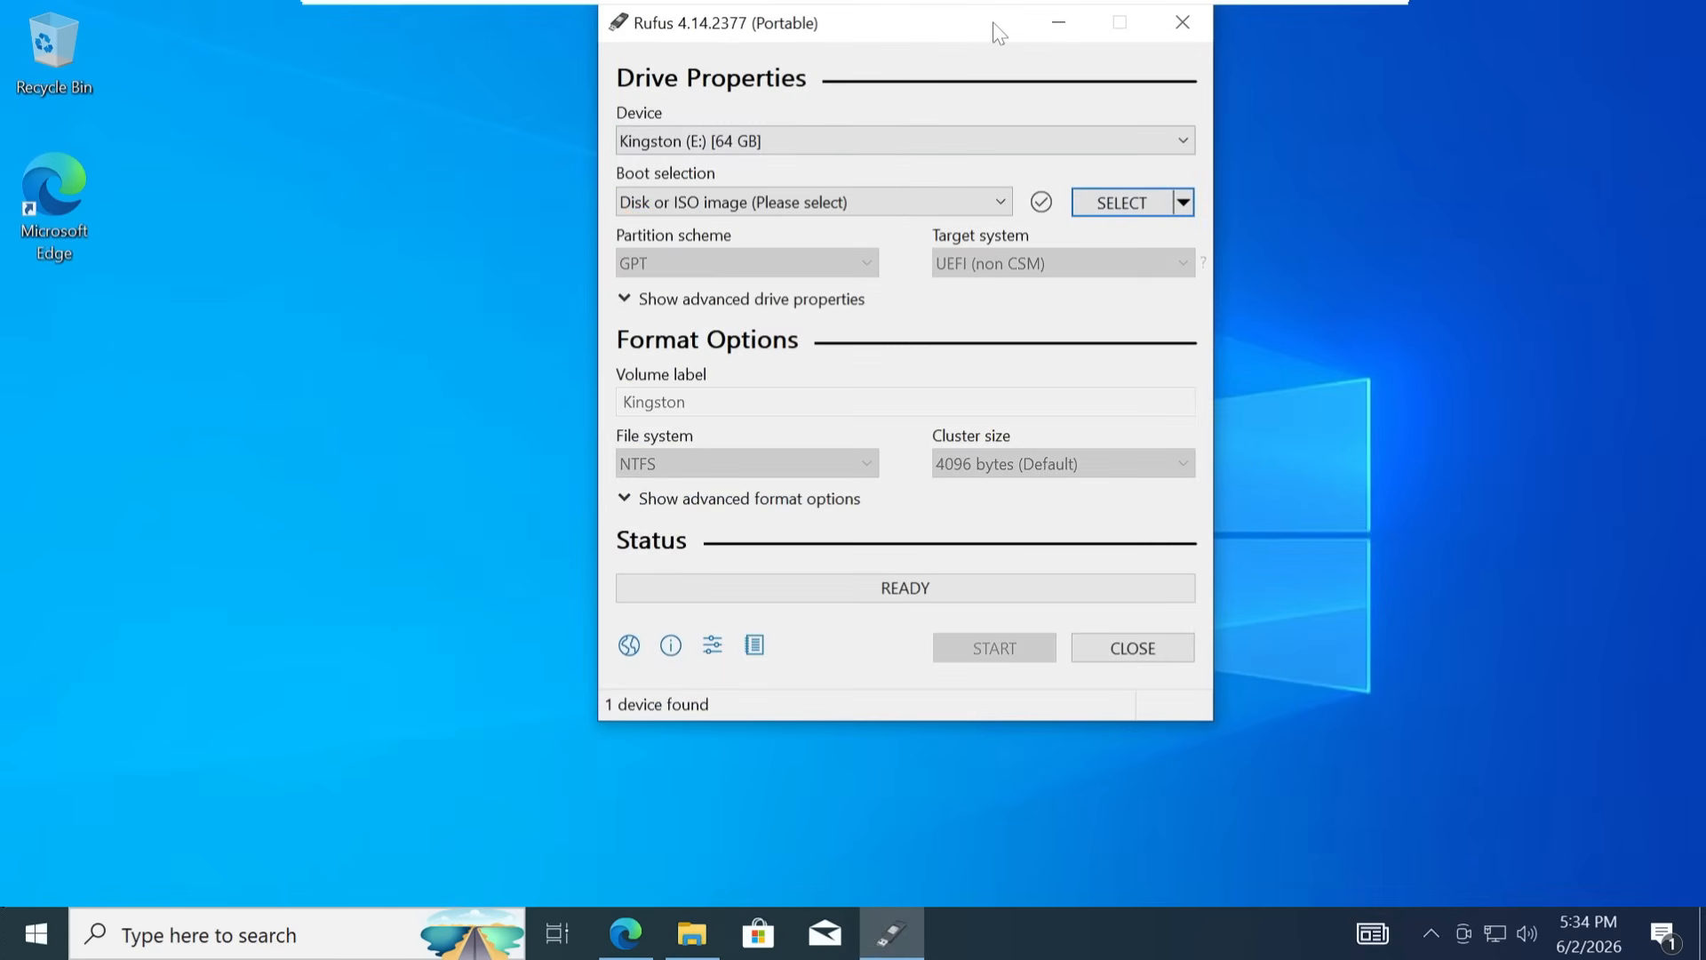
{"action": "left_click_drag", "start_coordinate": [999, 33], "coordinate": [954, 116]}
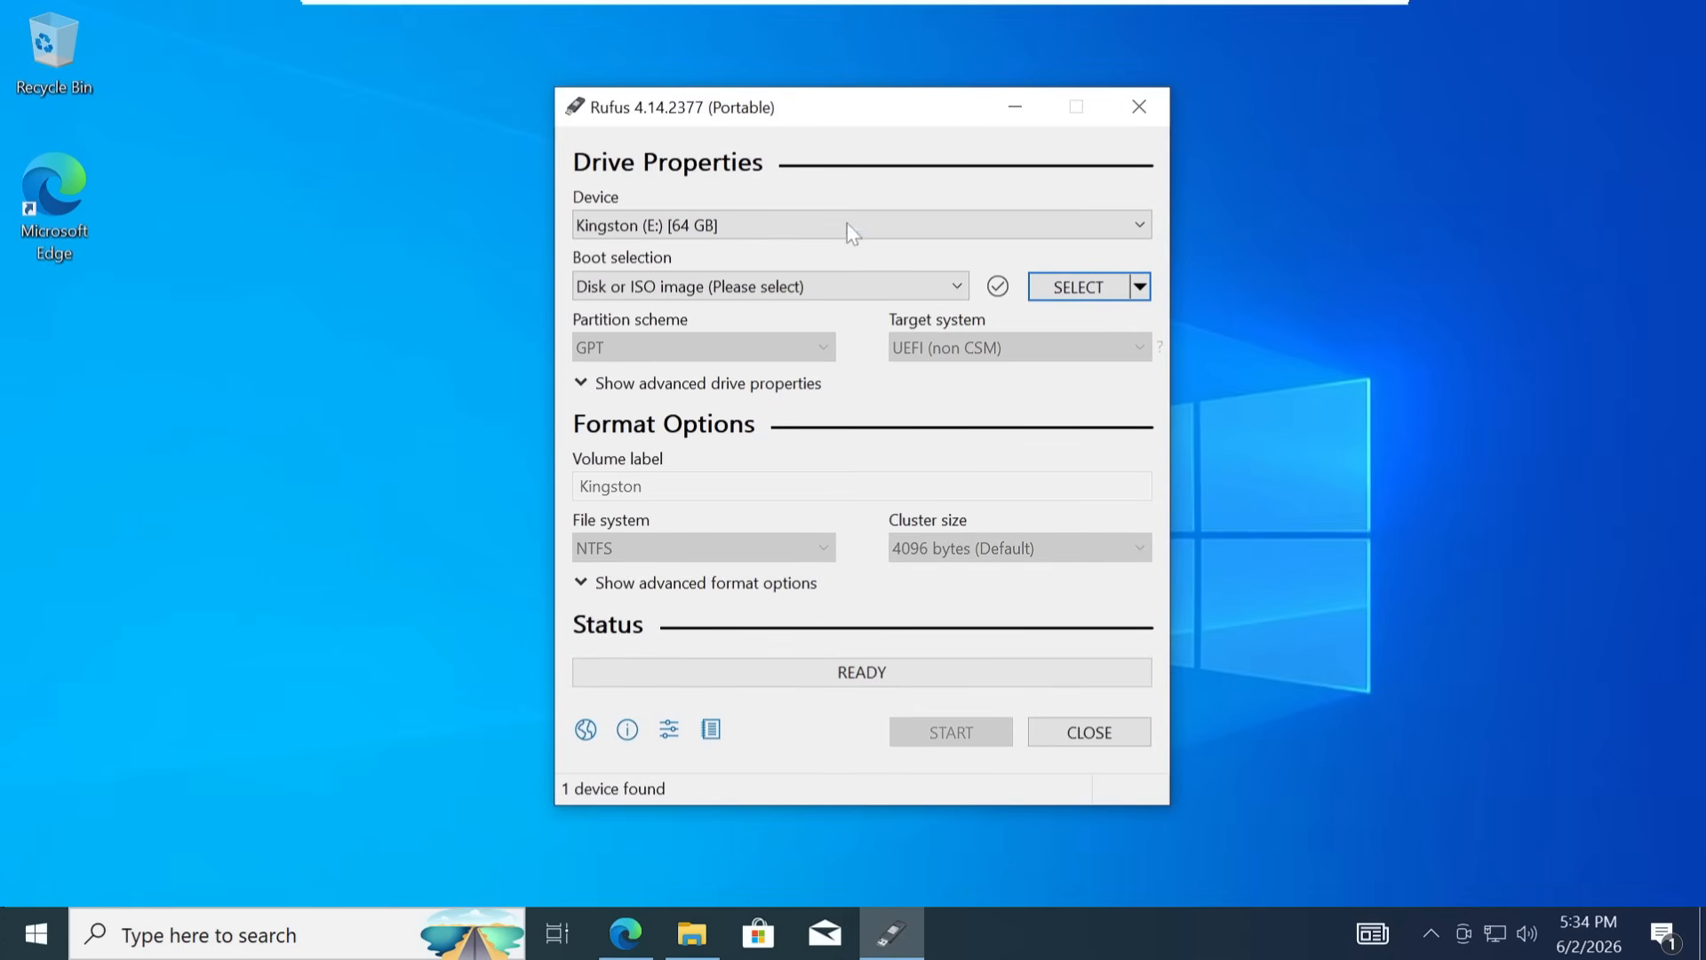
{"action": "left_click", "coordinate": [738, 226]}
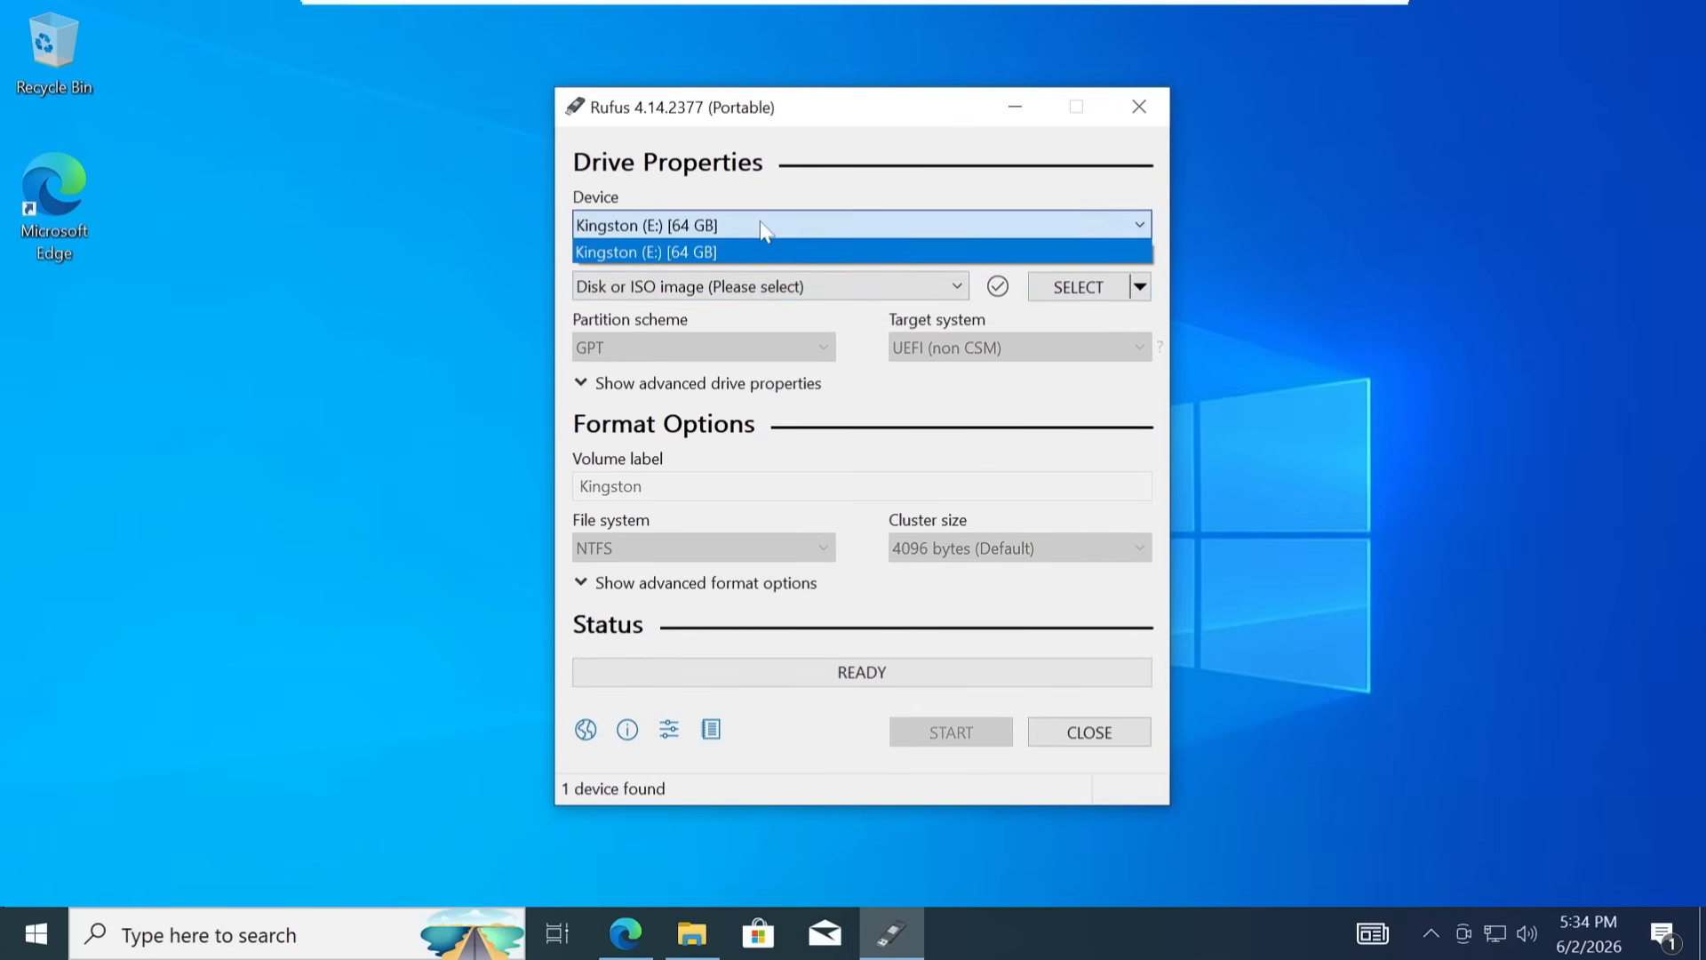
{"action": "left_click", "coordinate": [712, 253]}
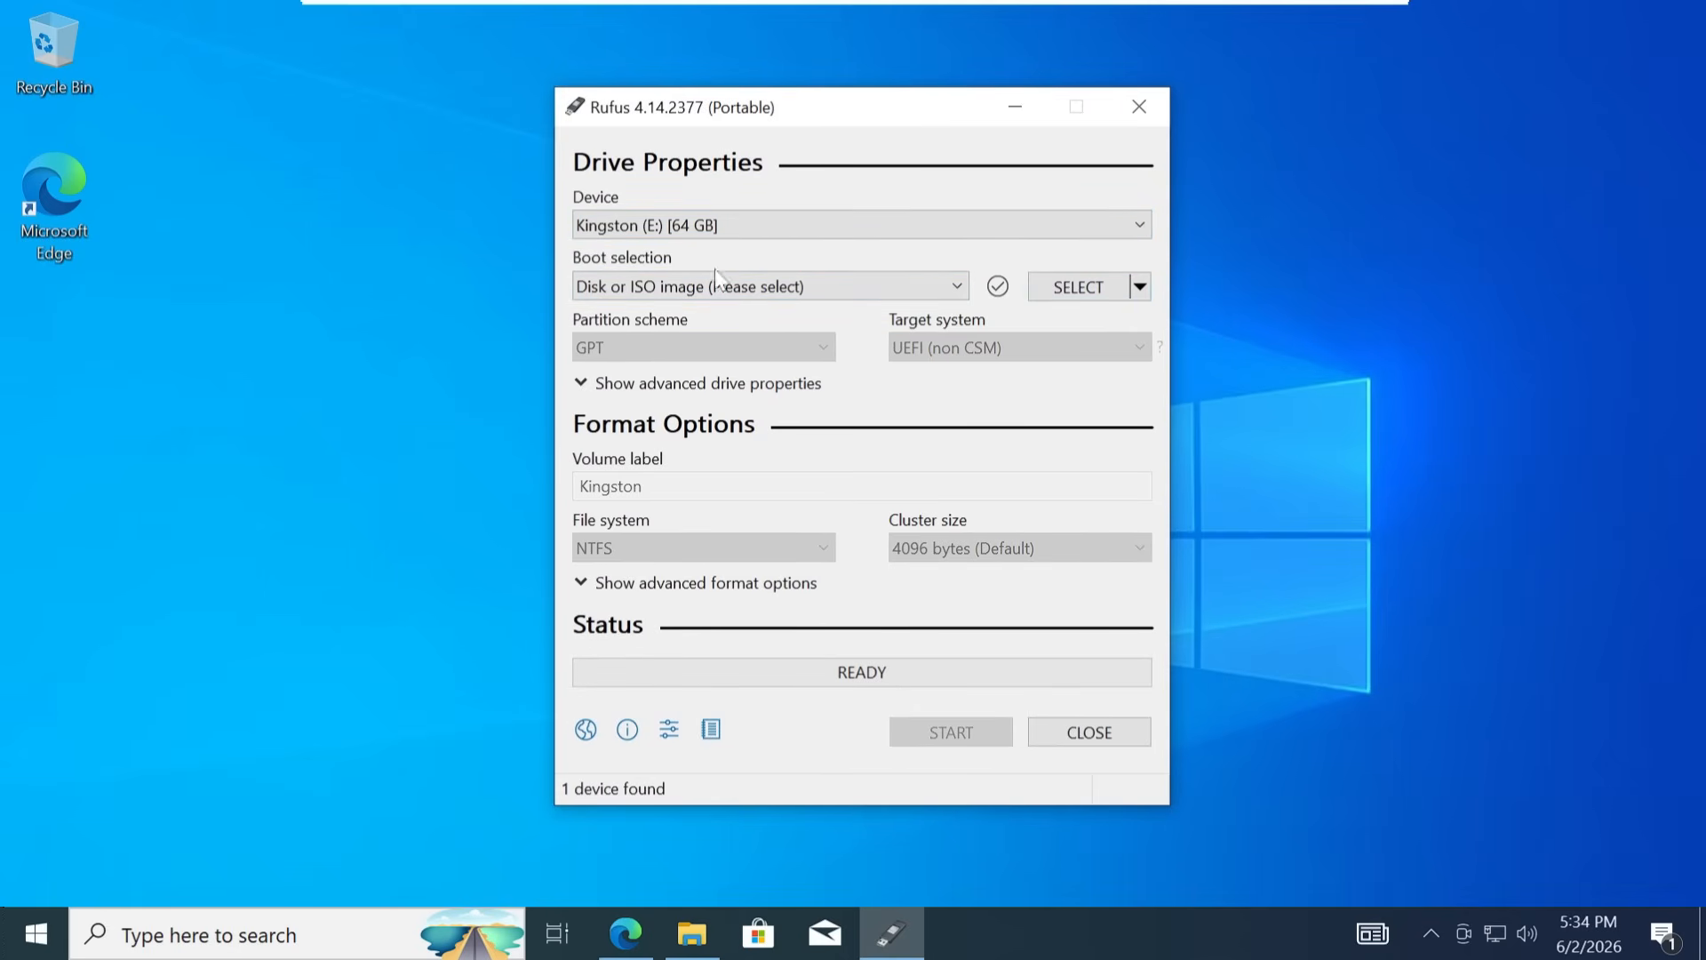
Step: Check the contents of the Kingston (E:) drive in File Explorer, and minimize its window to return to Rufus
{"action": "left_click", "coordinate": [689, 935]}
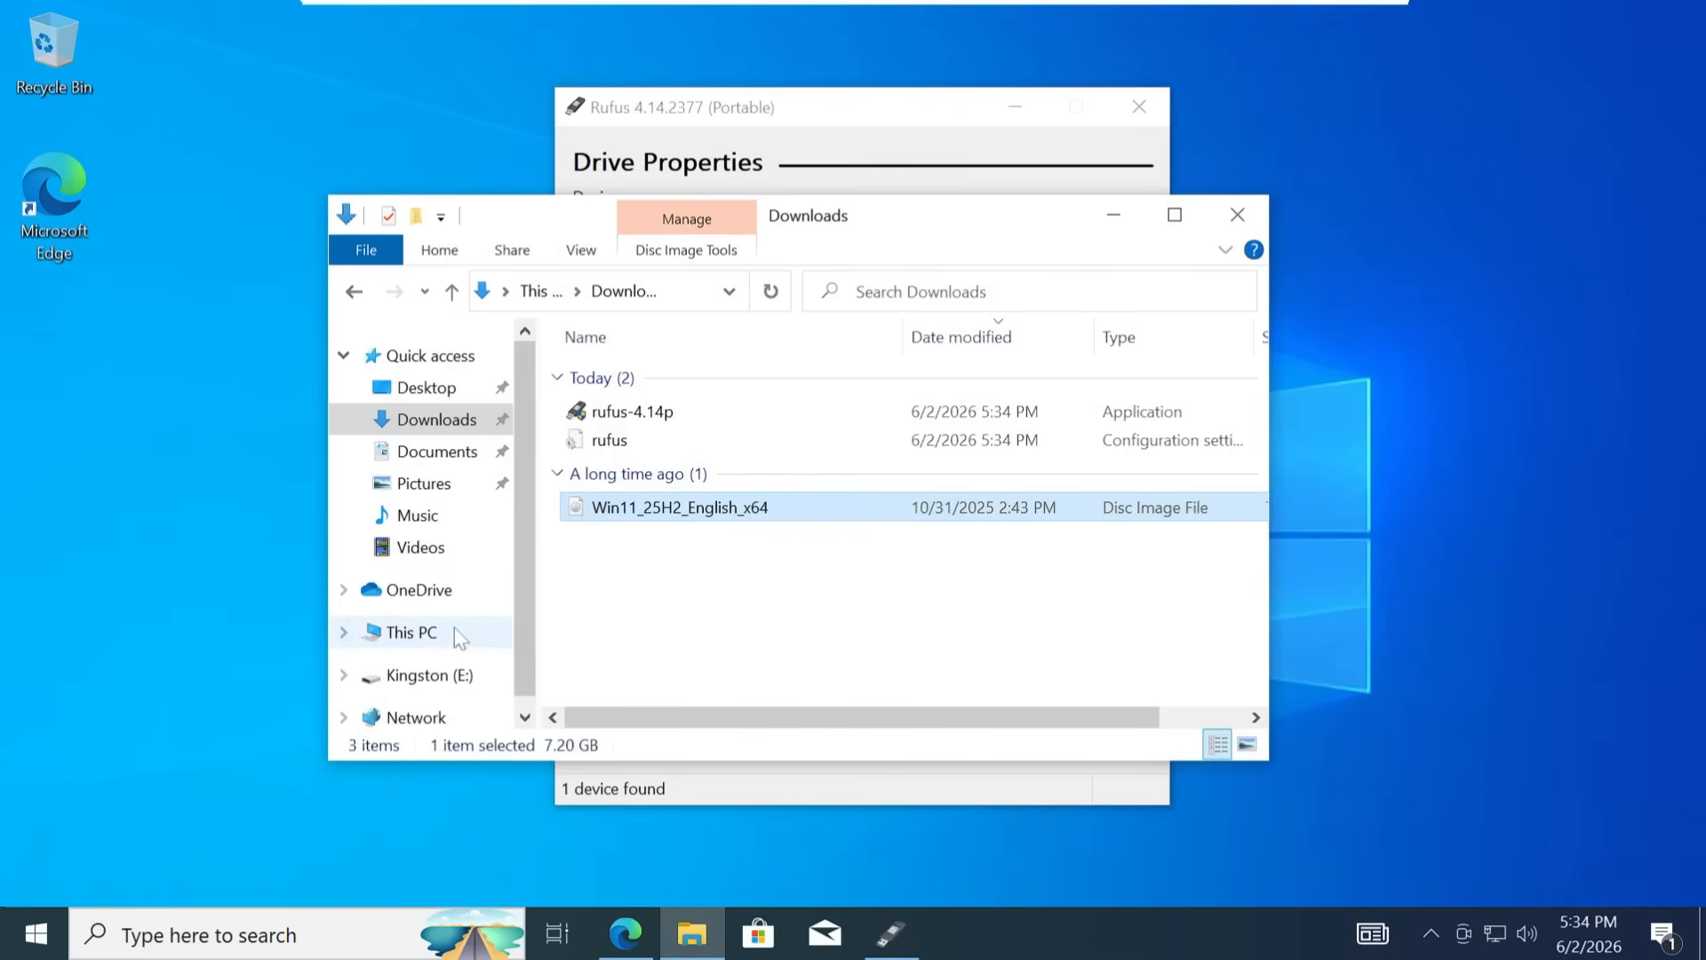
{"action": "scroll", "coordinate": [441, 702], "scroll_direction": "down", "scroll_amount": 1}
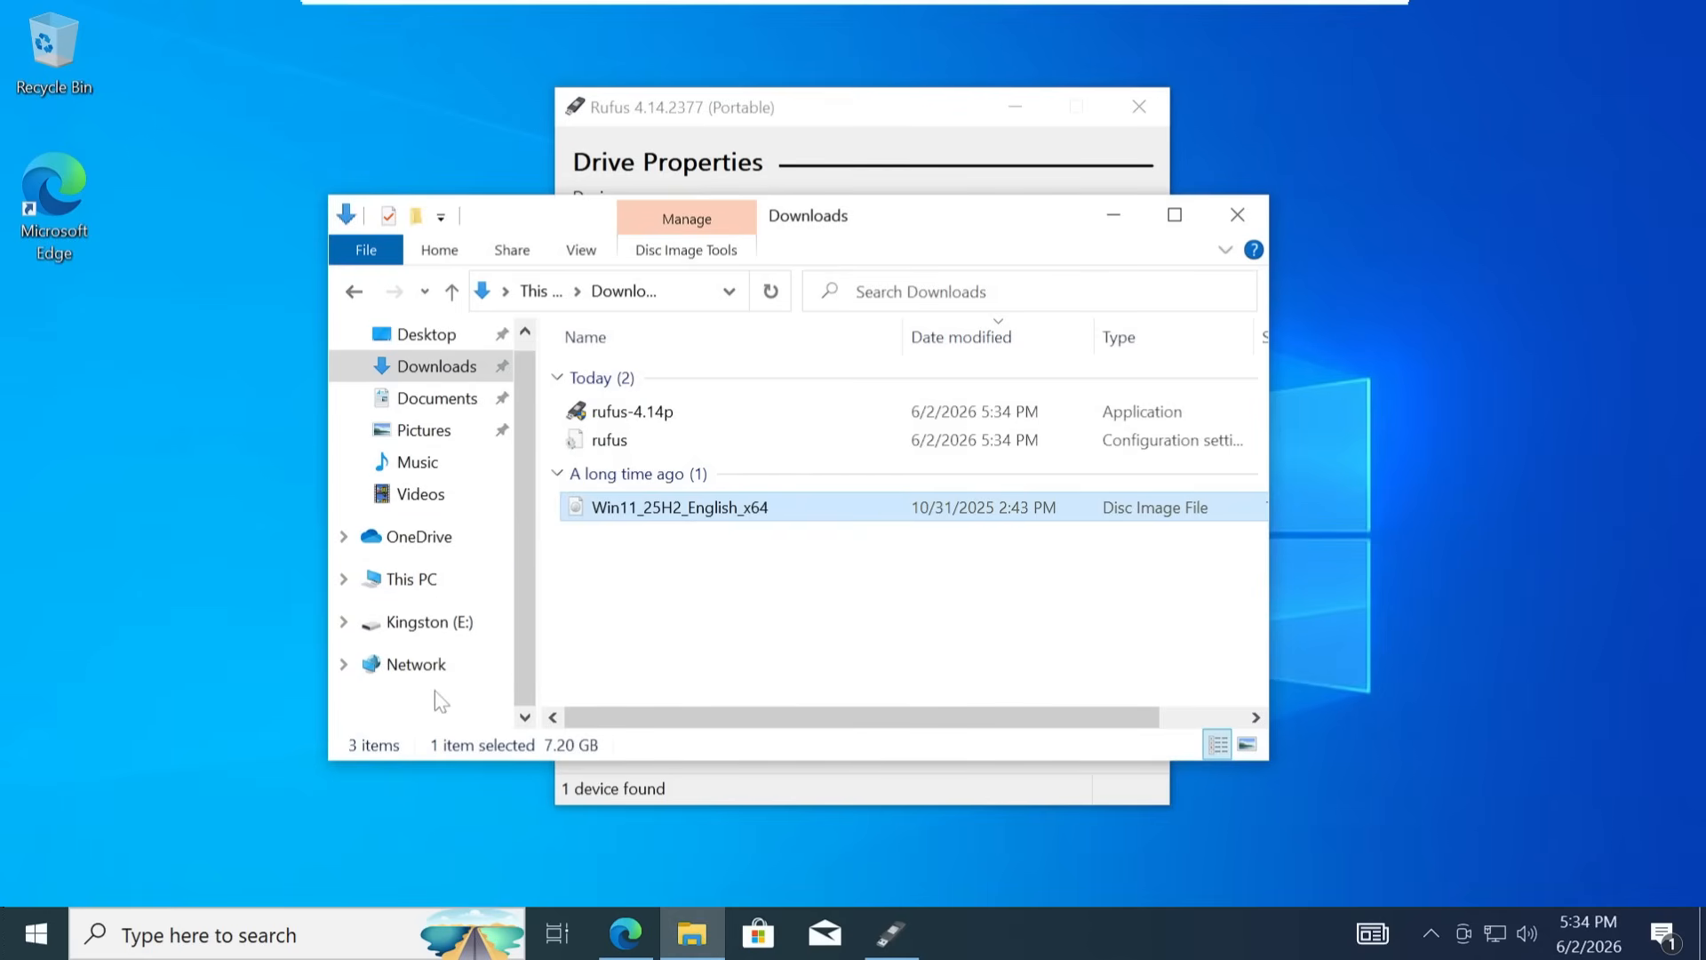
{"action": "left_click", "coordinate": [436, 580]}
{"action": "scroll", "coordinate": [807, 546], "scroll_direction": "down", "scroll_amount": 2}
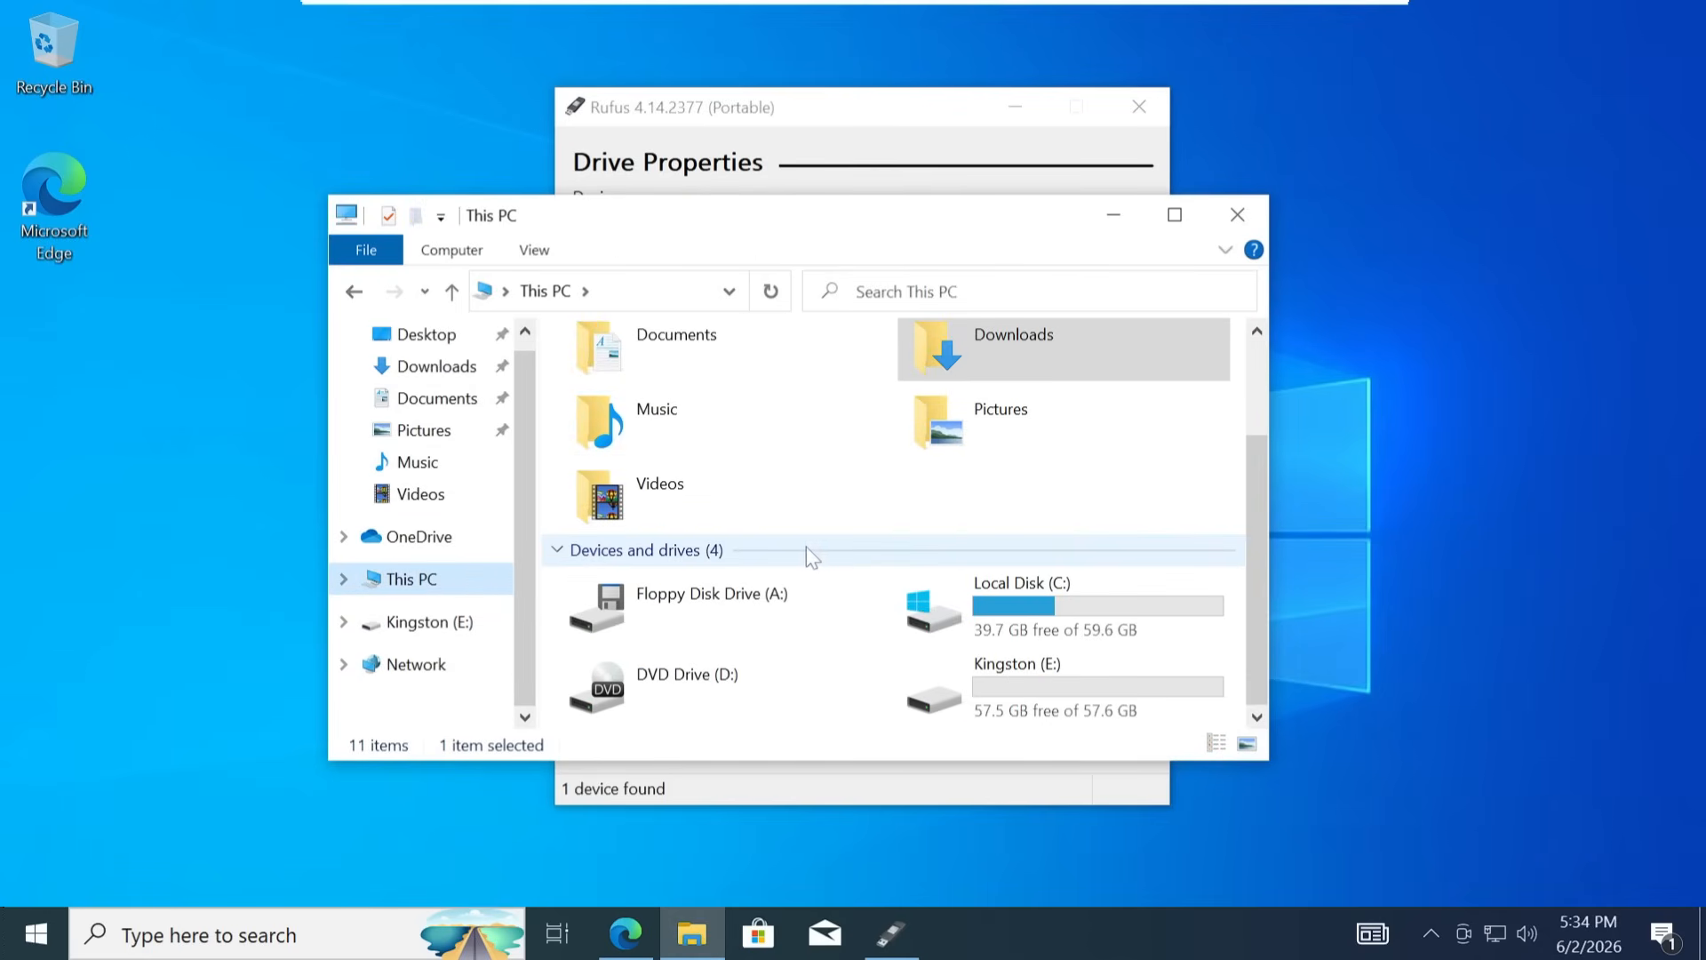
{"action": "double_click", "coordinate": [1016, 680]}
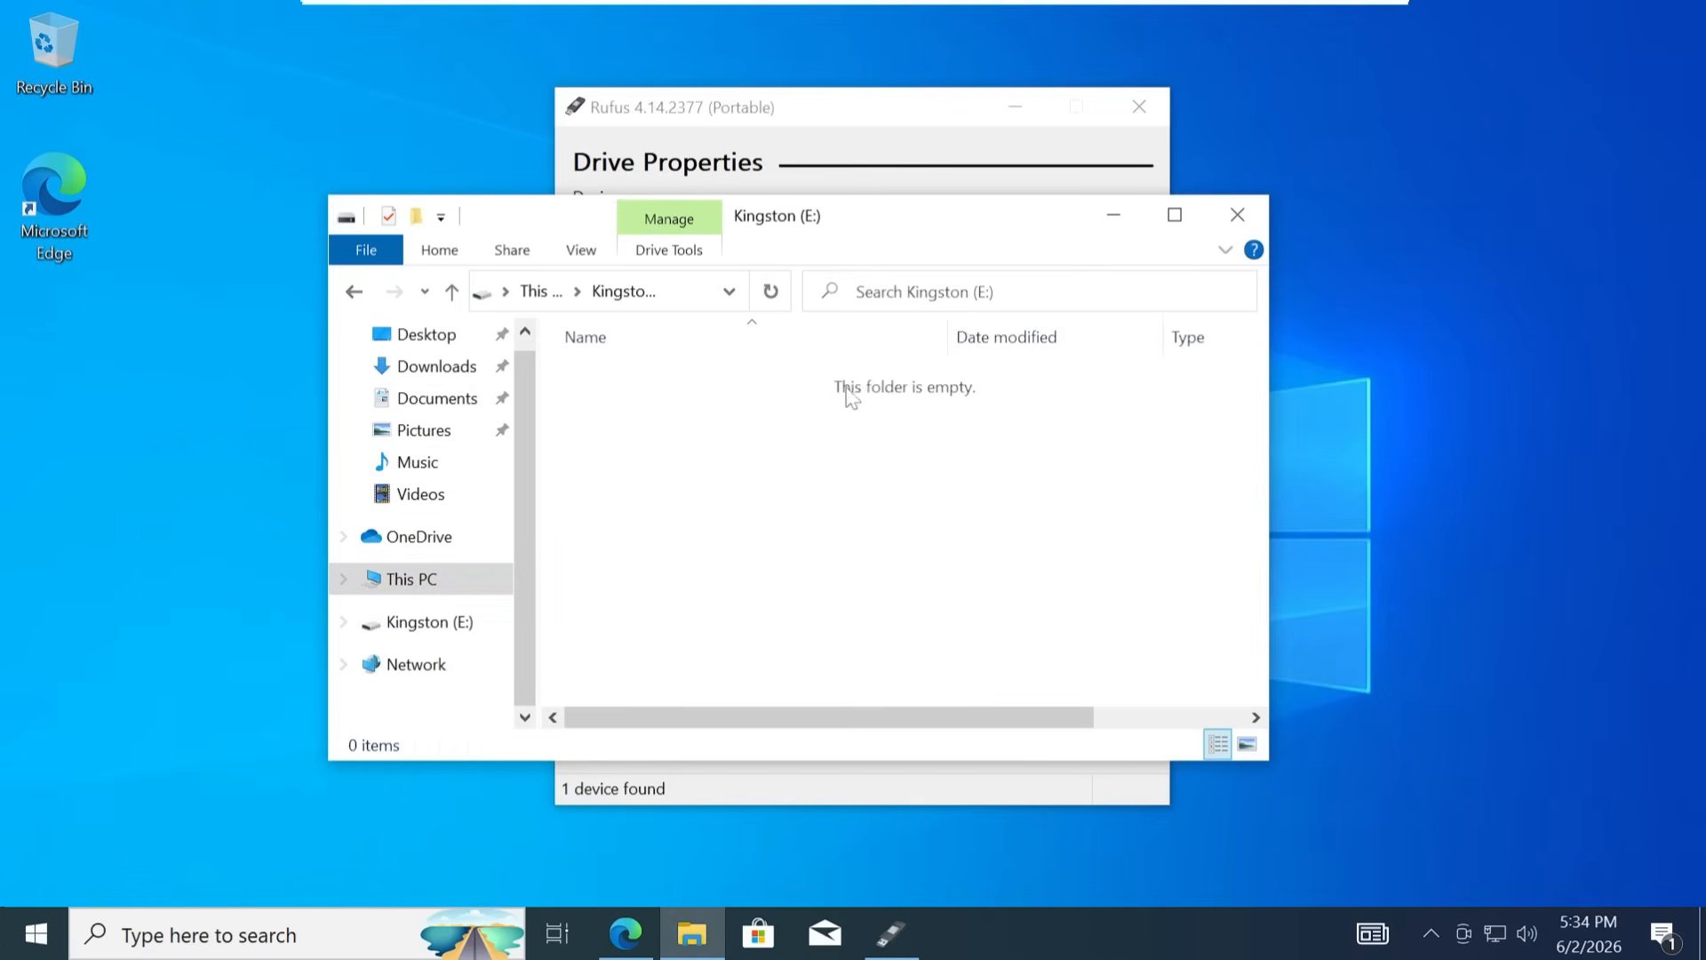
{"action": "left_click", "coordinate": [1112, 215]}
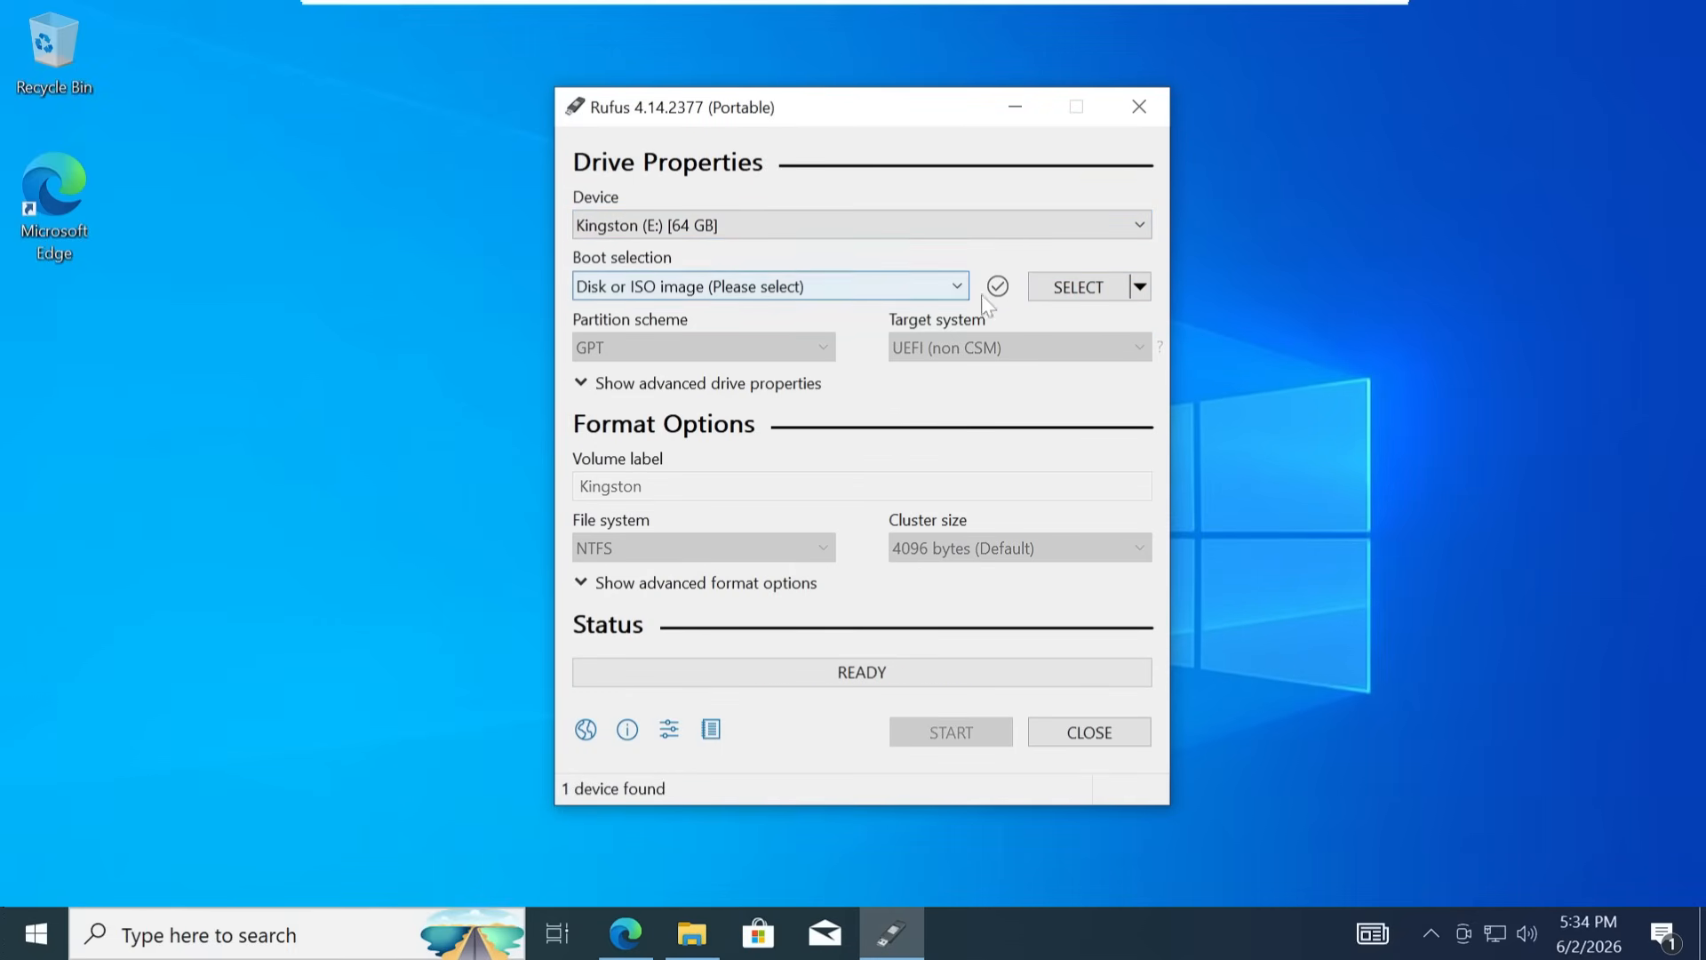
Step: Load the Win11_25H2_English_x64 image from Downloads as the Rufus boot selection
{"action": "left_click", "coordinate": [1074, 289]}
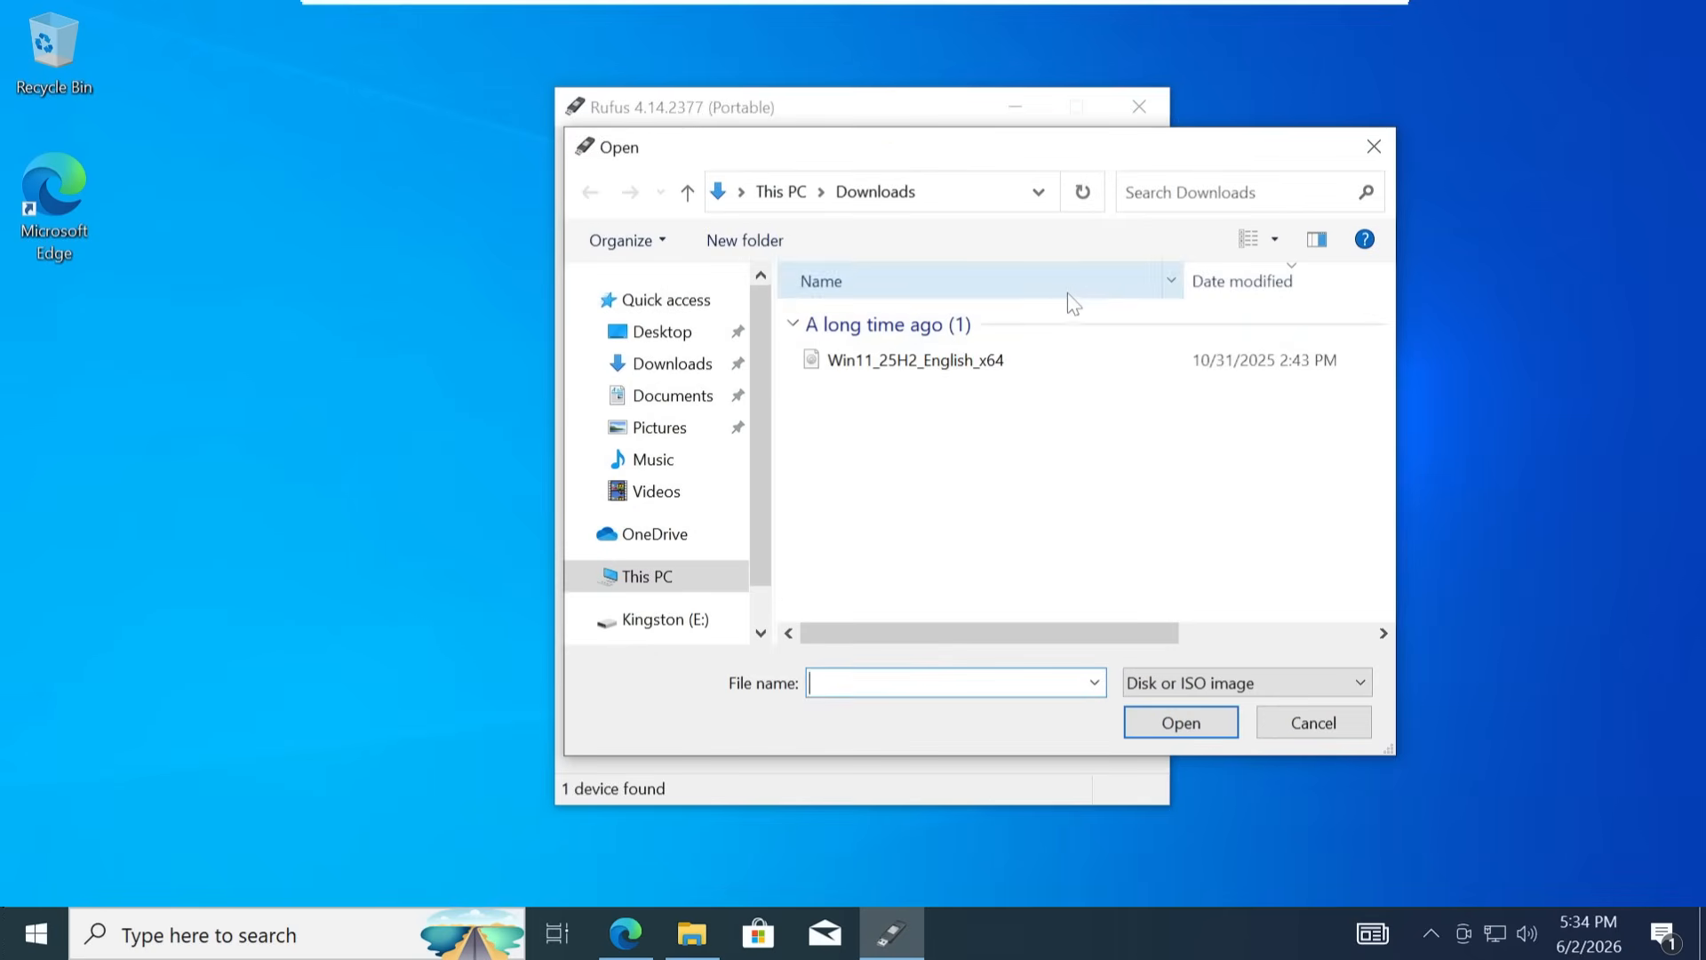
{"action": "left_click", "coordinate": [973, 366]}
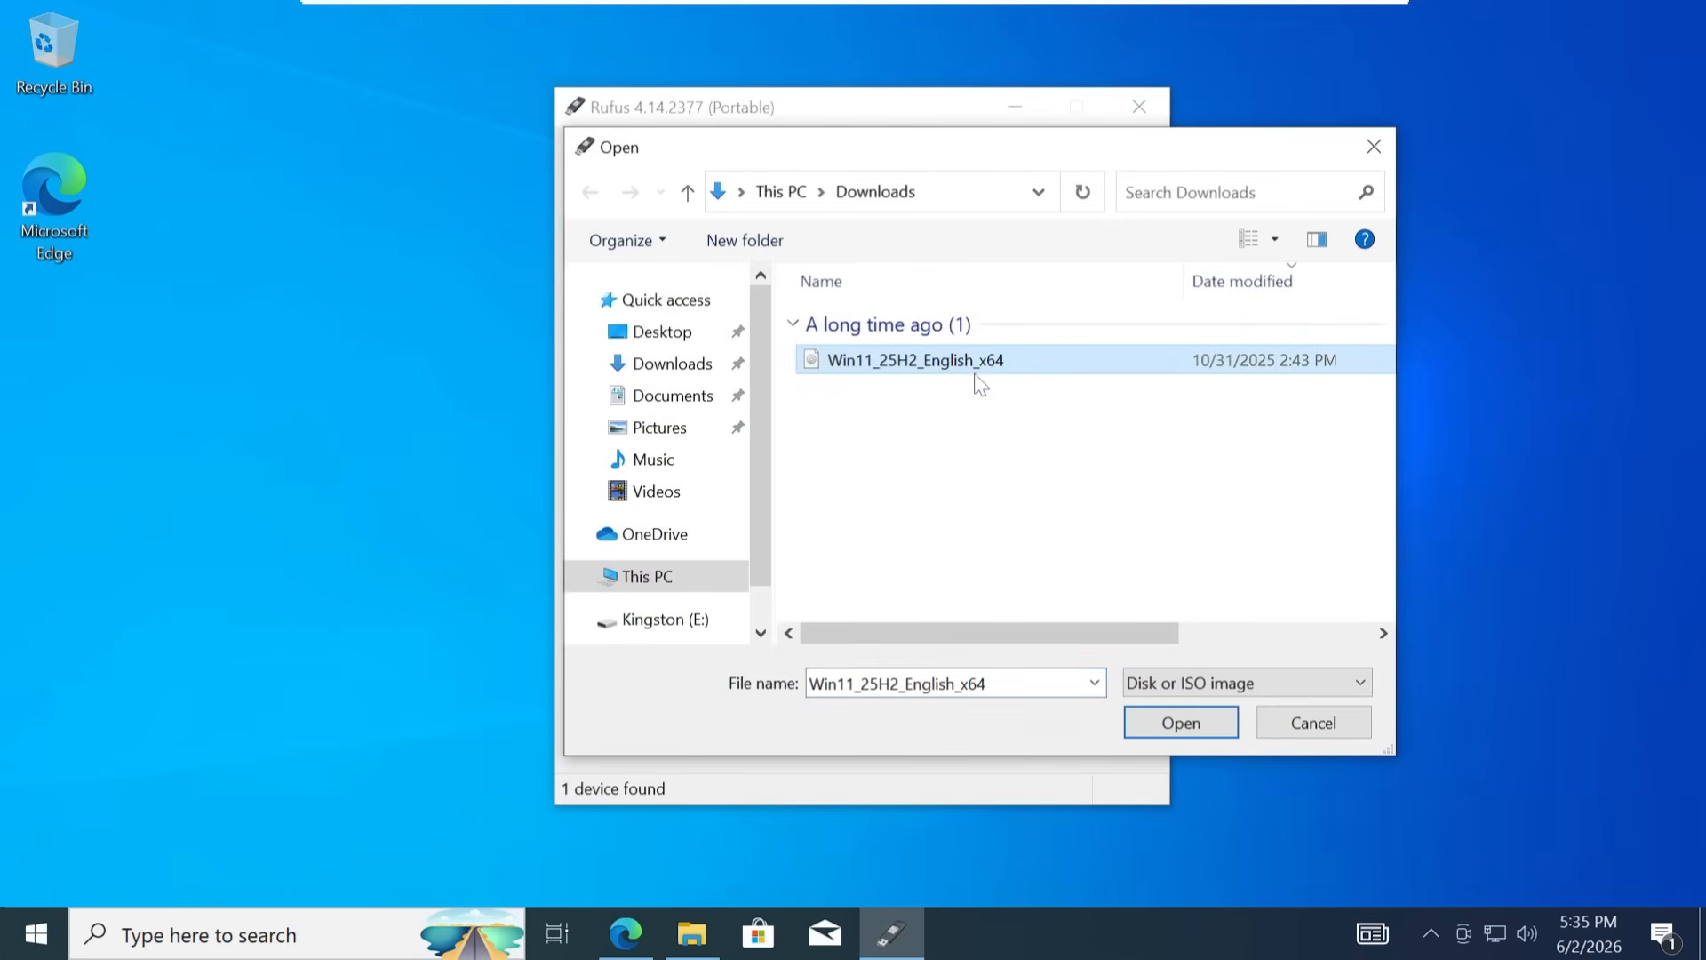
{"action": "left_click", "coordinate": [1141, 720]}
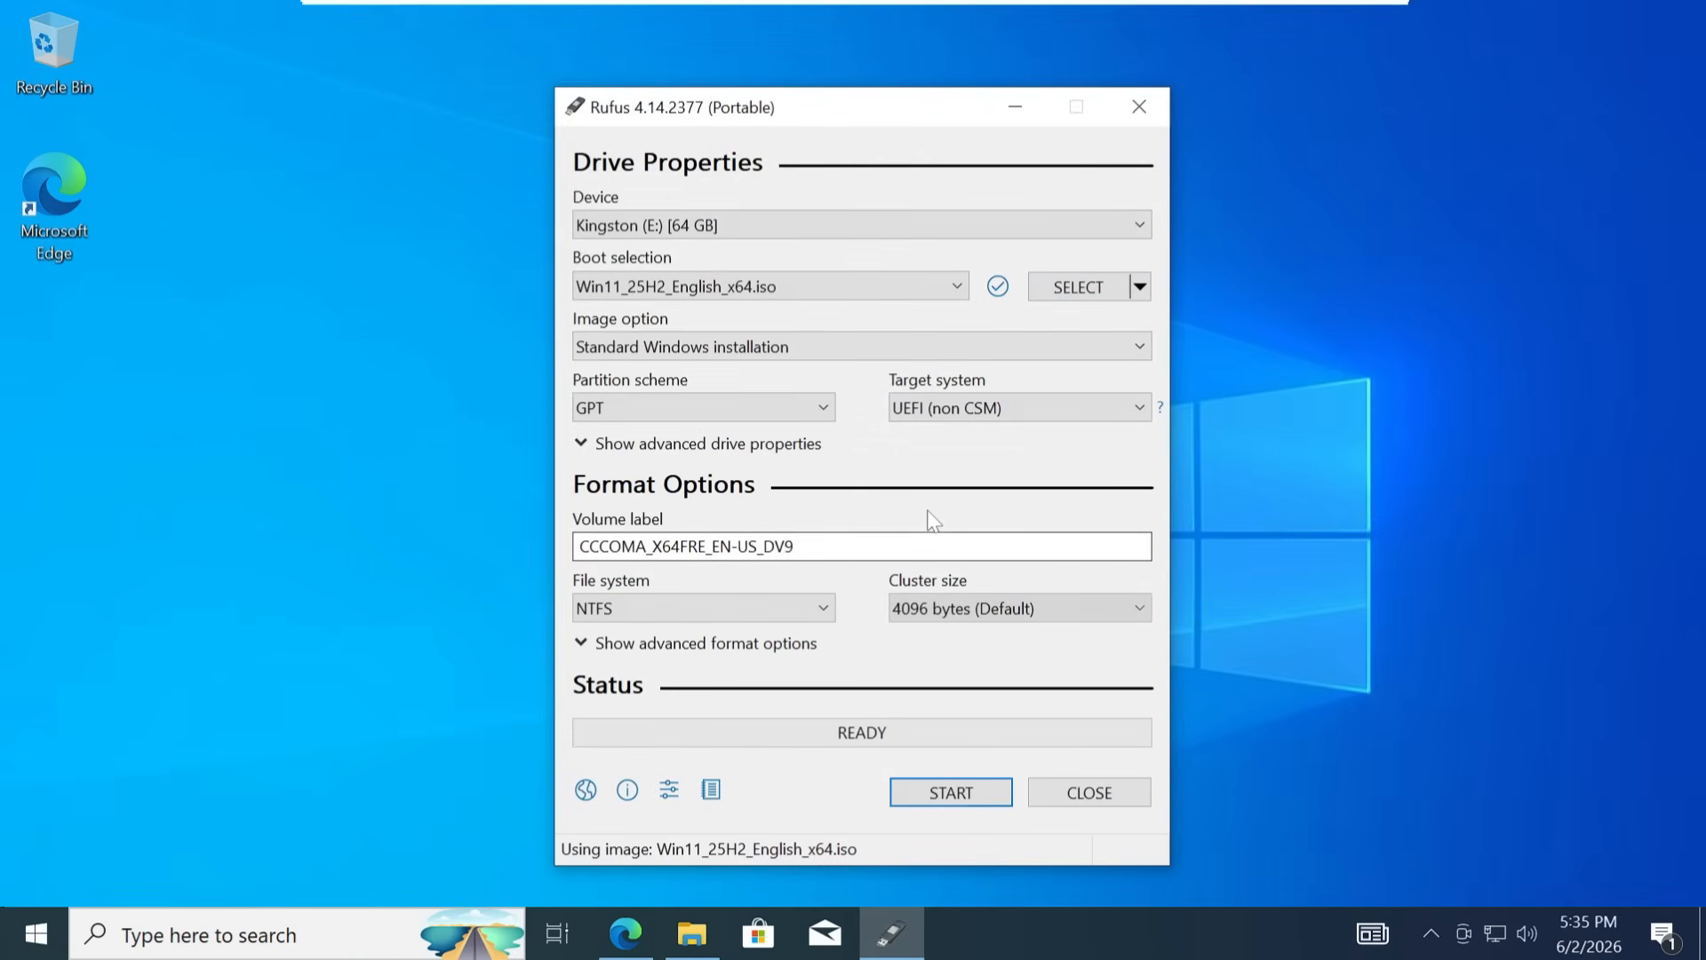
Step: Set the volume label to "Win 11" and start the drive creation to bring up the Windows customization options
{"action": "left_click_drag", "start_coordinate": [799, 546], "coordinate": [538, 546]}
{"action": "type", "text": "Wi"}
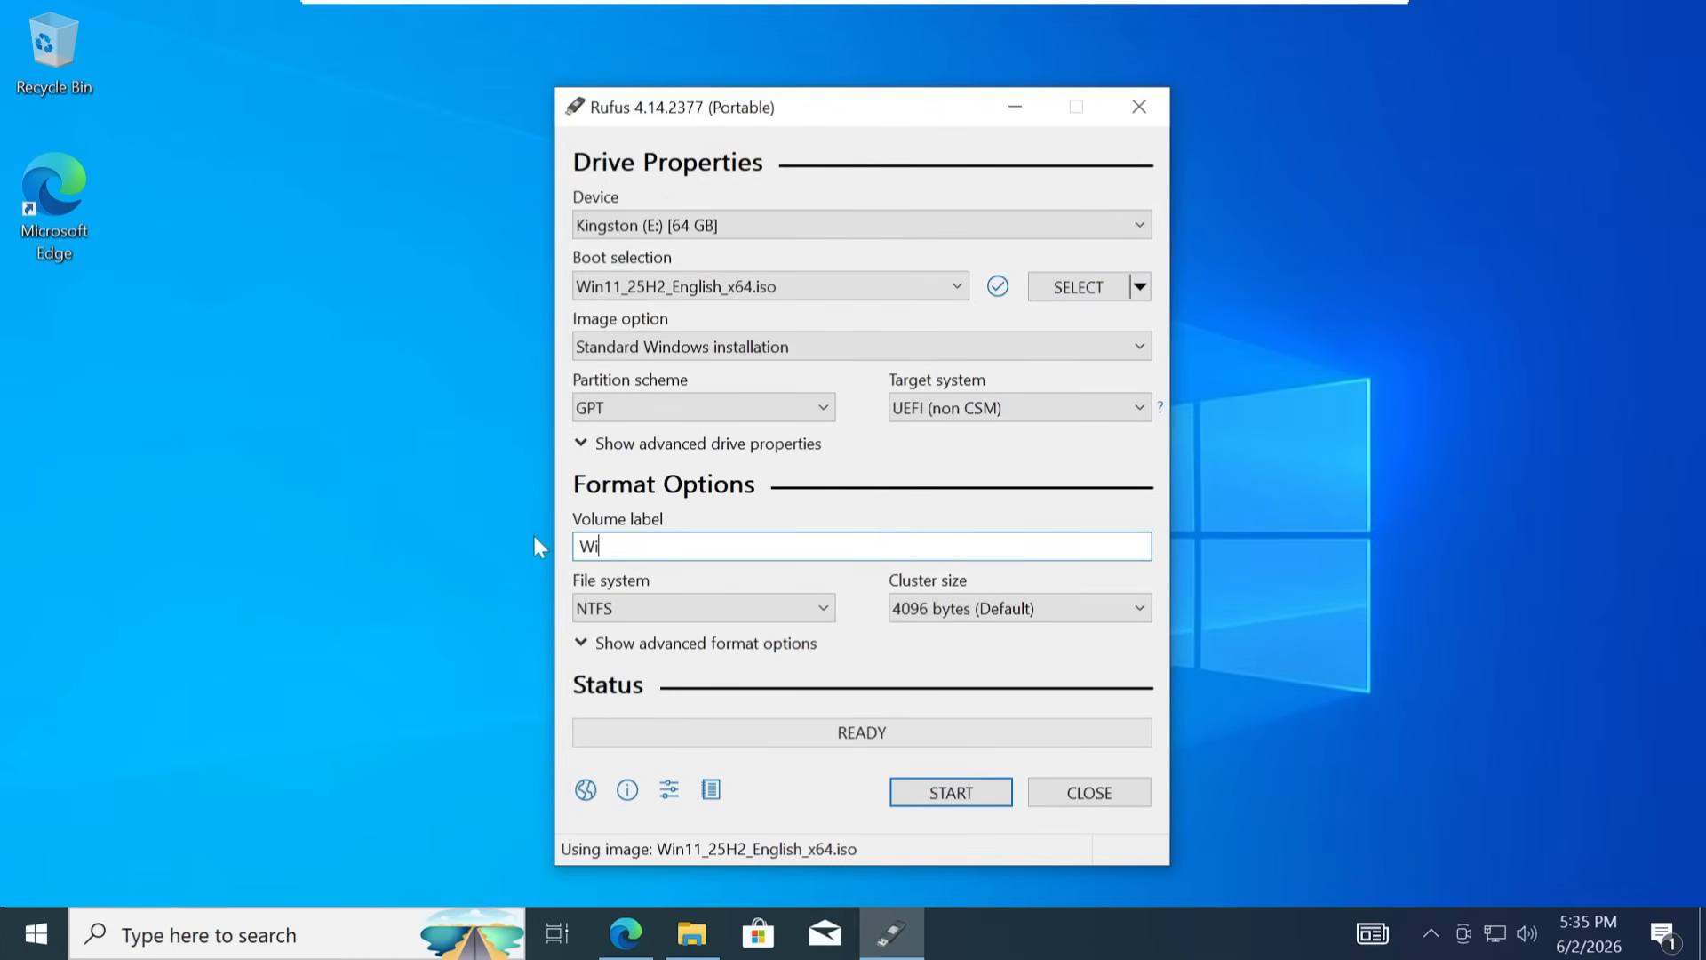
{"action": "type", "text": "n 11"}
{"action": "left_click", "coordinate": [928, 796]}
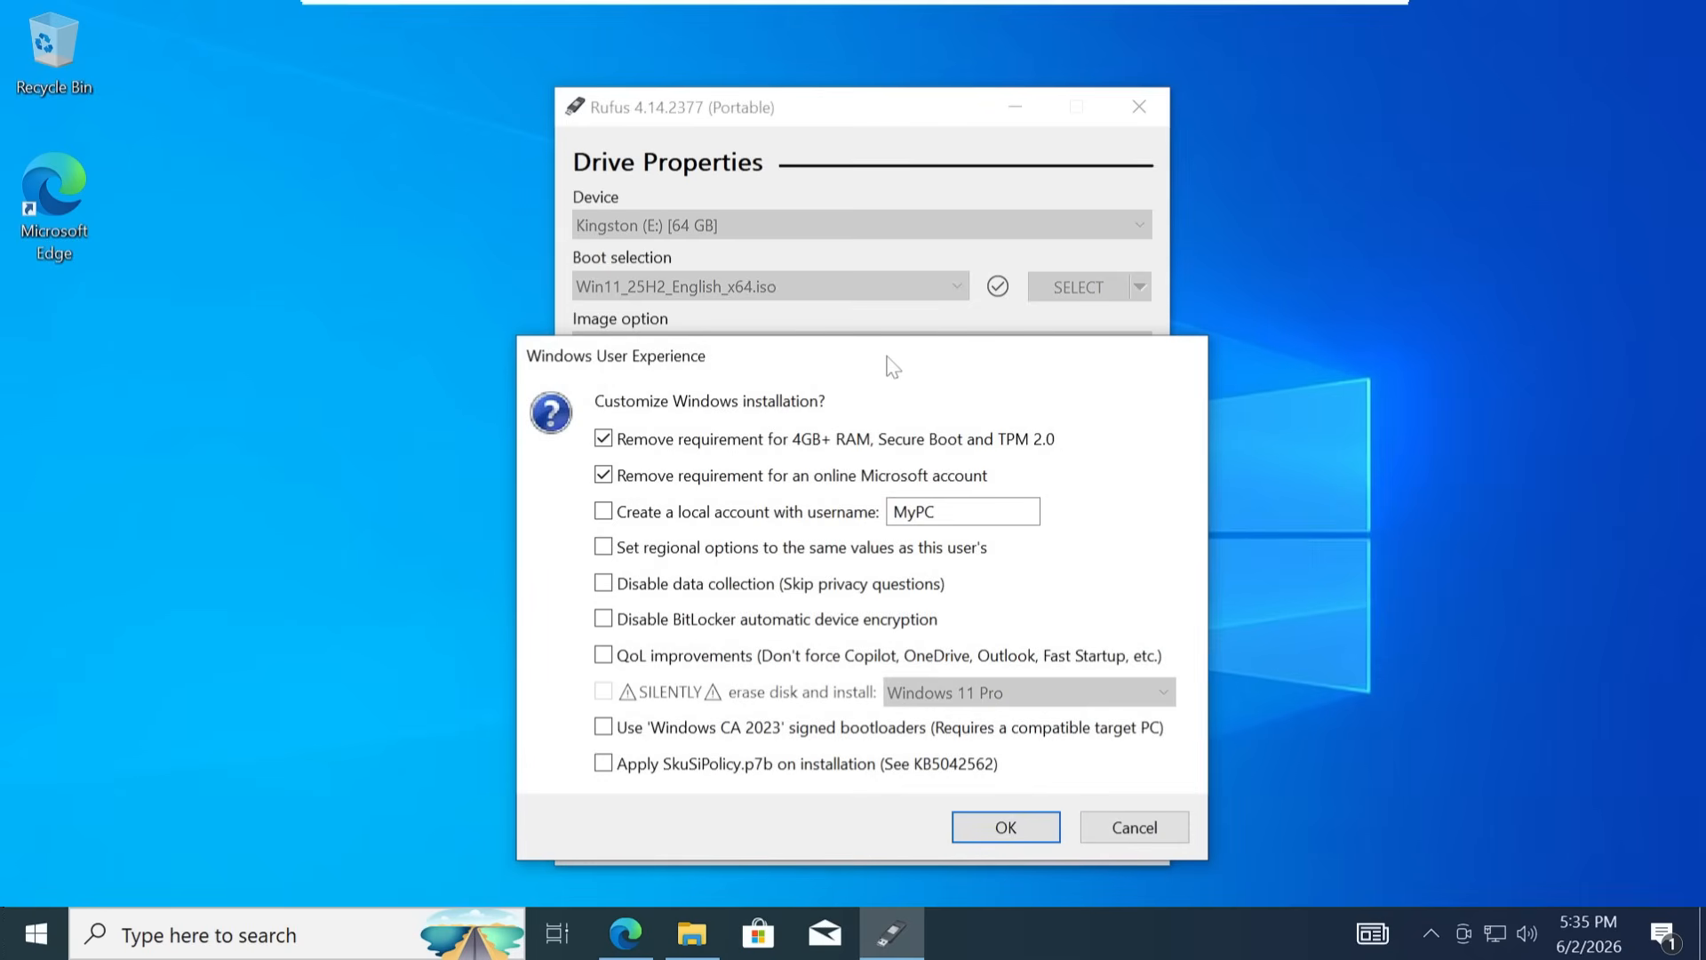
{"action": "left_click_drag", "start_coordinate": [889, 360], "coordinate": [916, 218]}
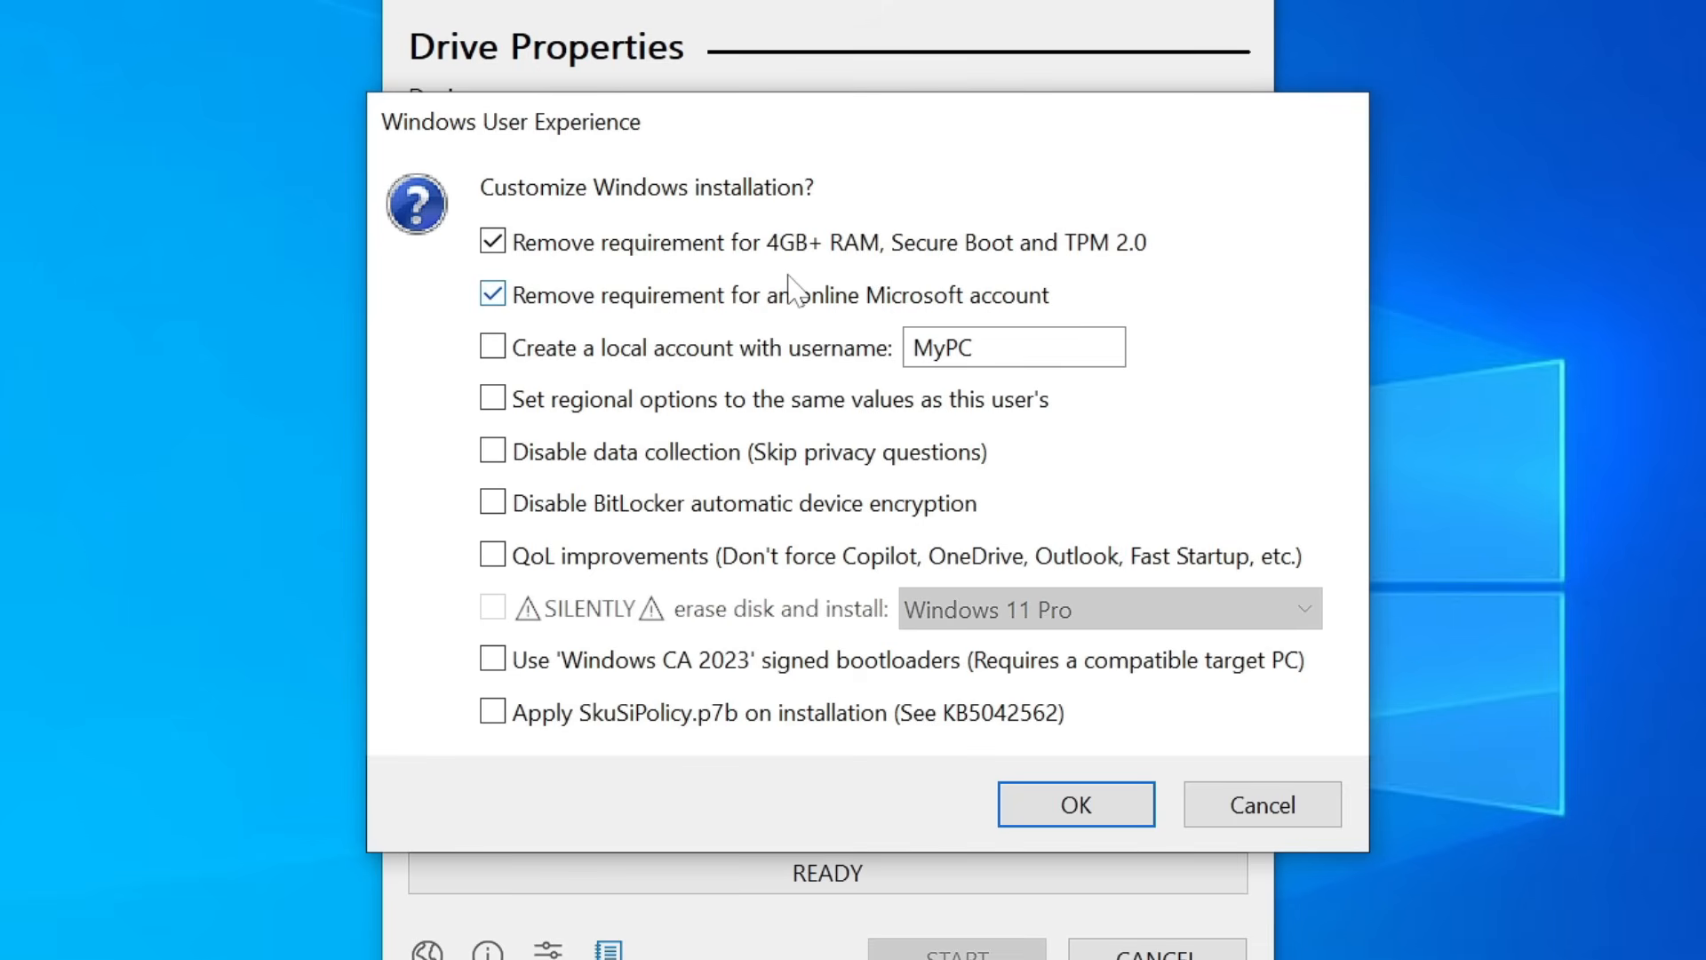
Step: Enable creation of a local account in the Windows customization options with the username "Test"
{"action": "mouse_move", "coordinate": [791, 283]}
{"action": "mouse_move", "coordinate": [559, 360]}
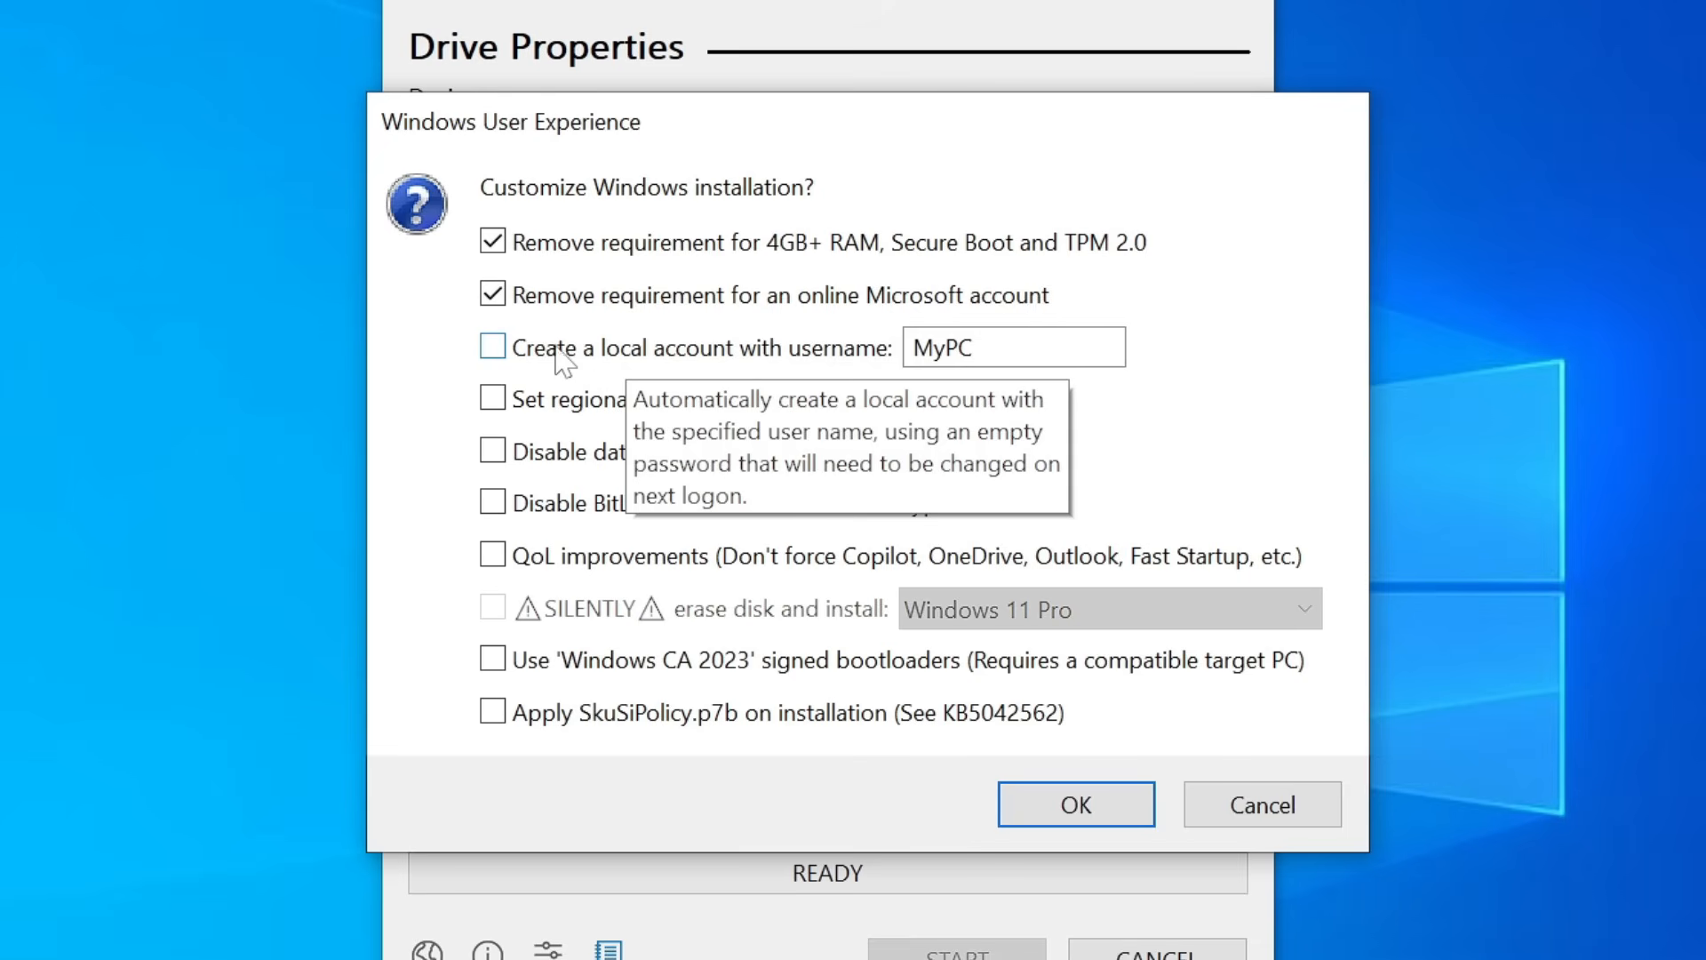
{"action": "left_click", "coordinate": [498, 347]}
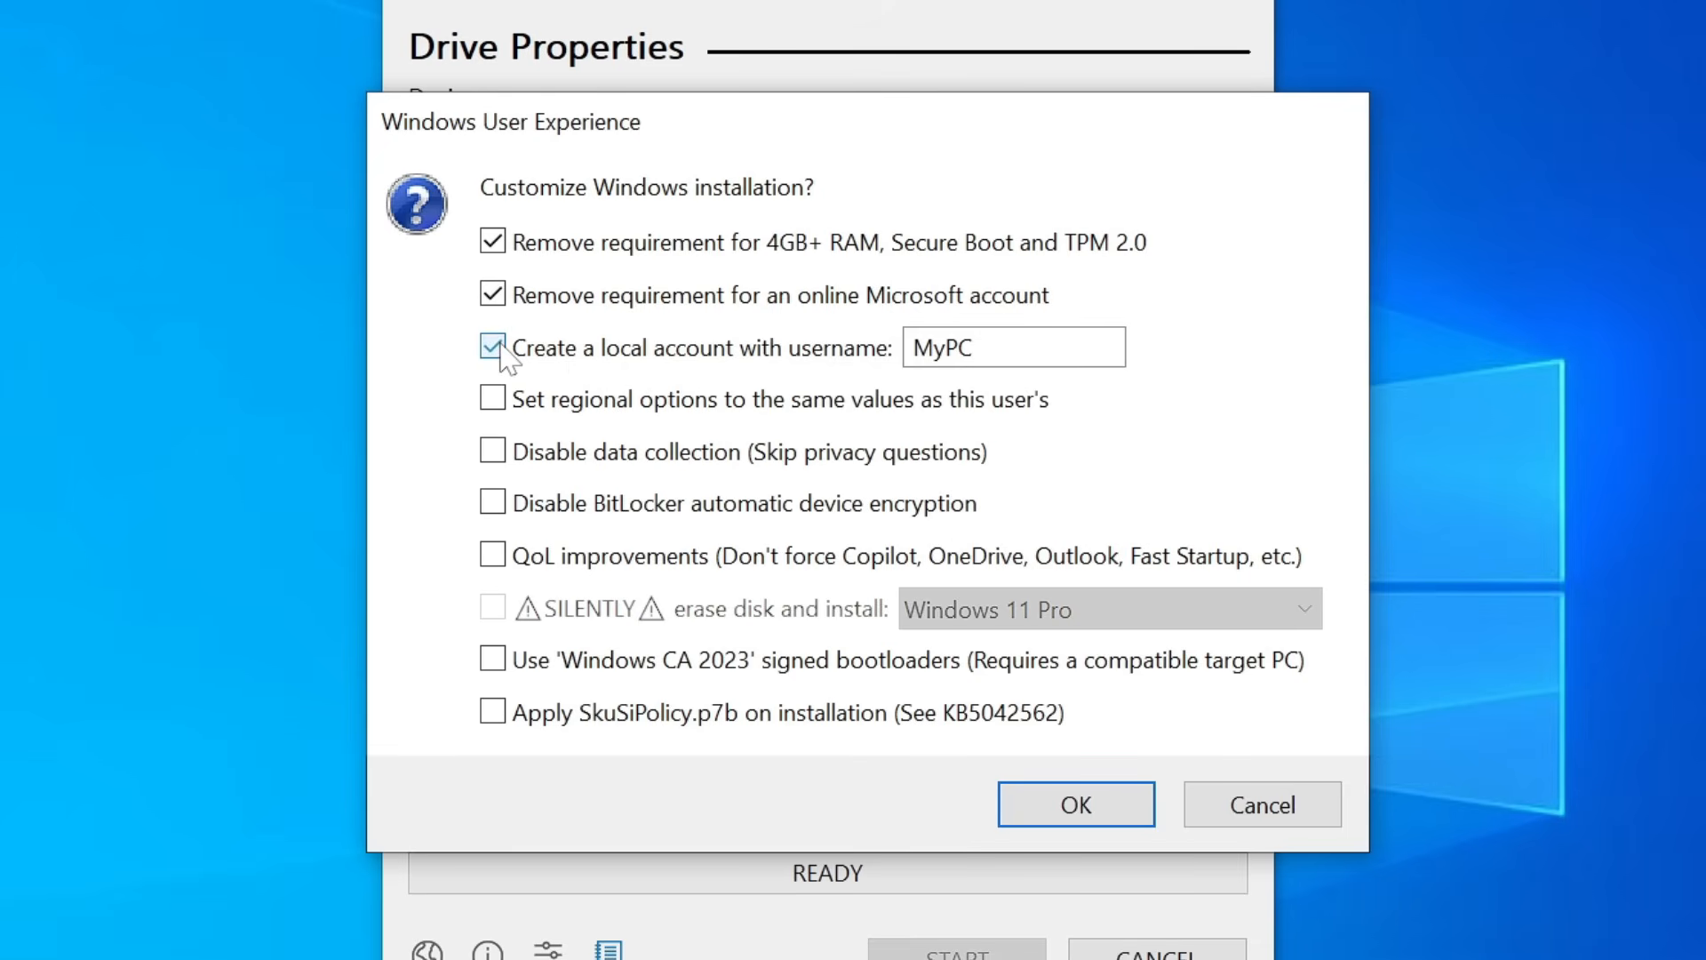
{"action": "key", "text": "Tab"}
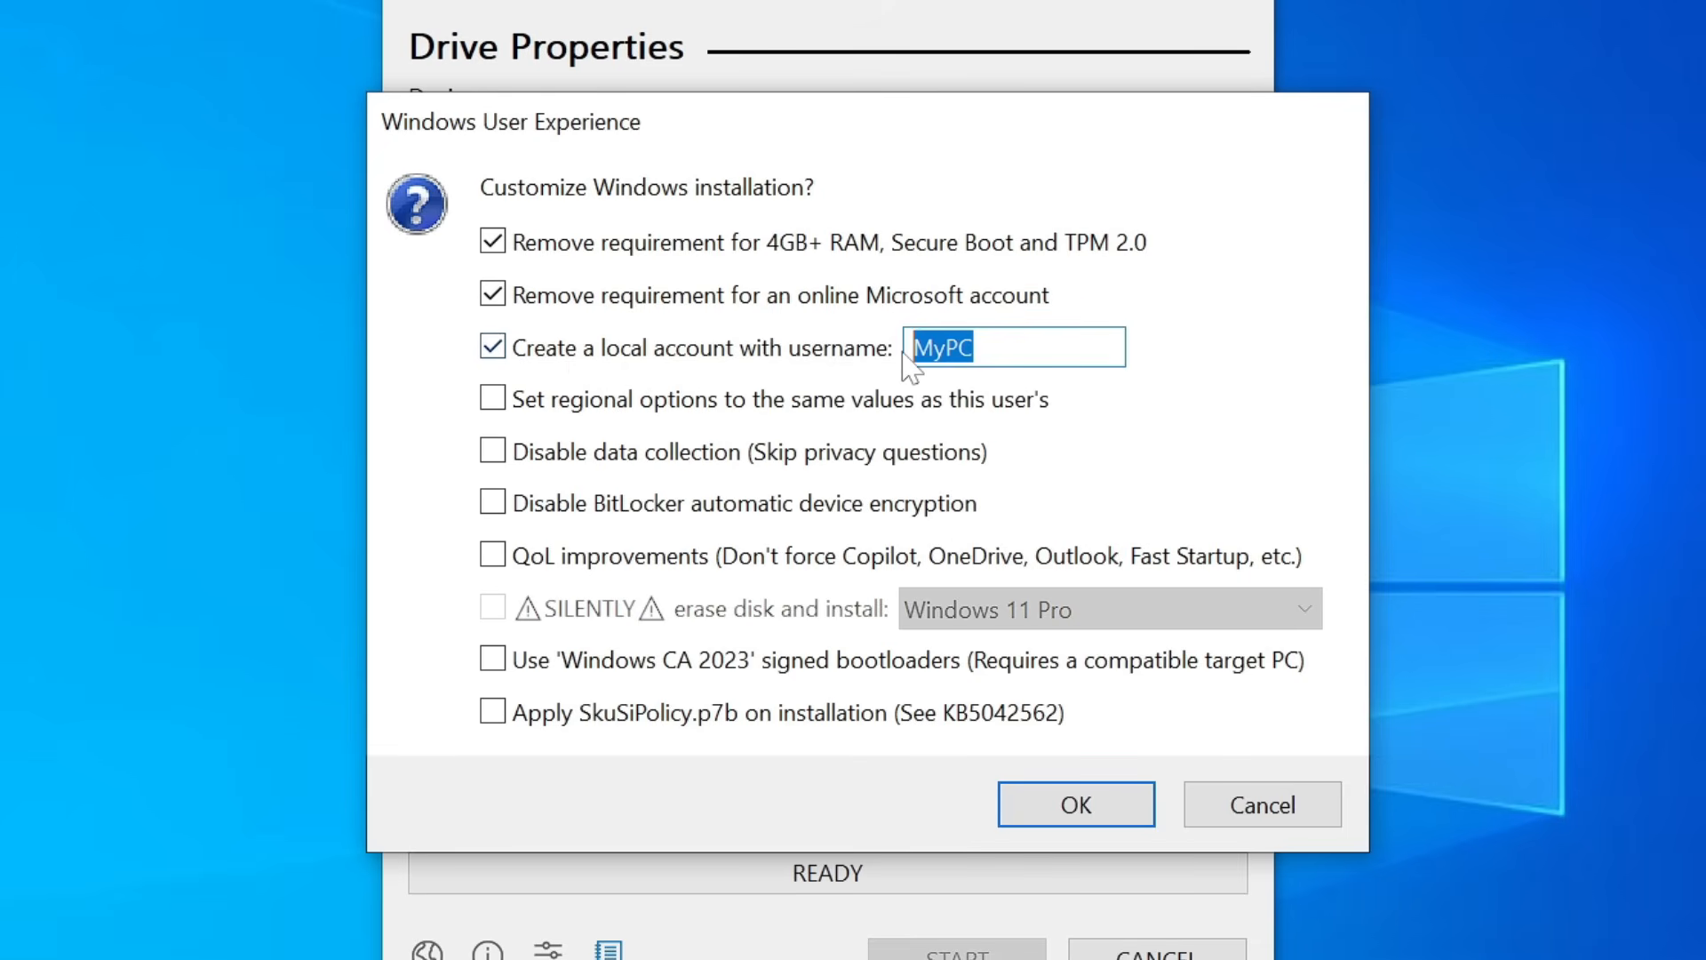
{"action": "mouse_move", "coordinate": [907, 359]}
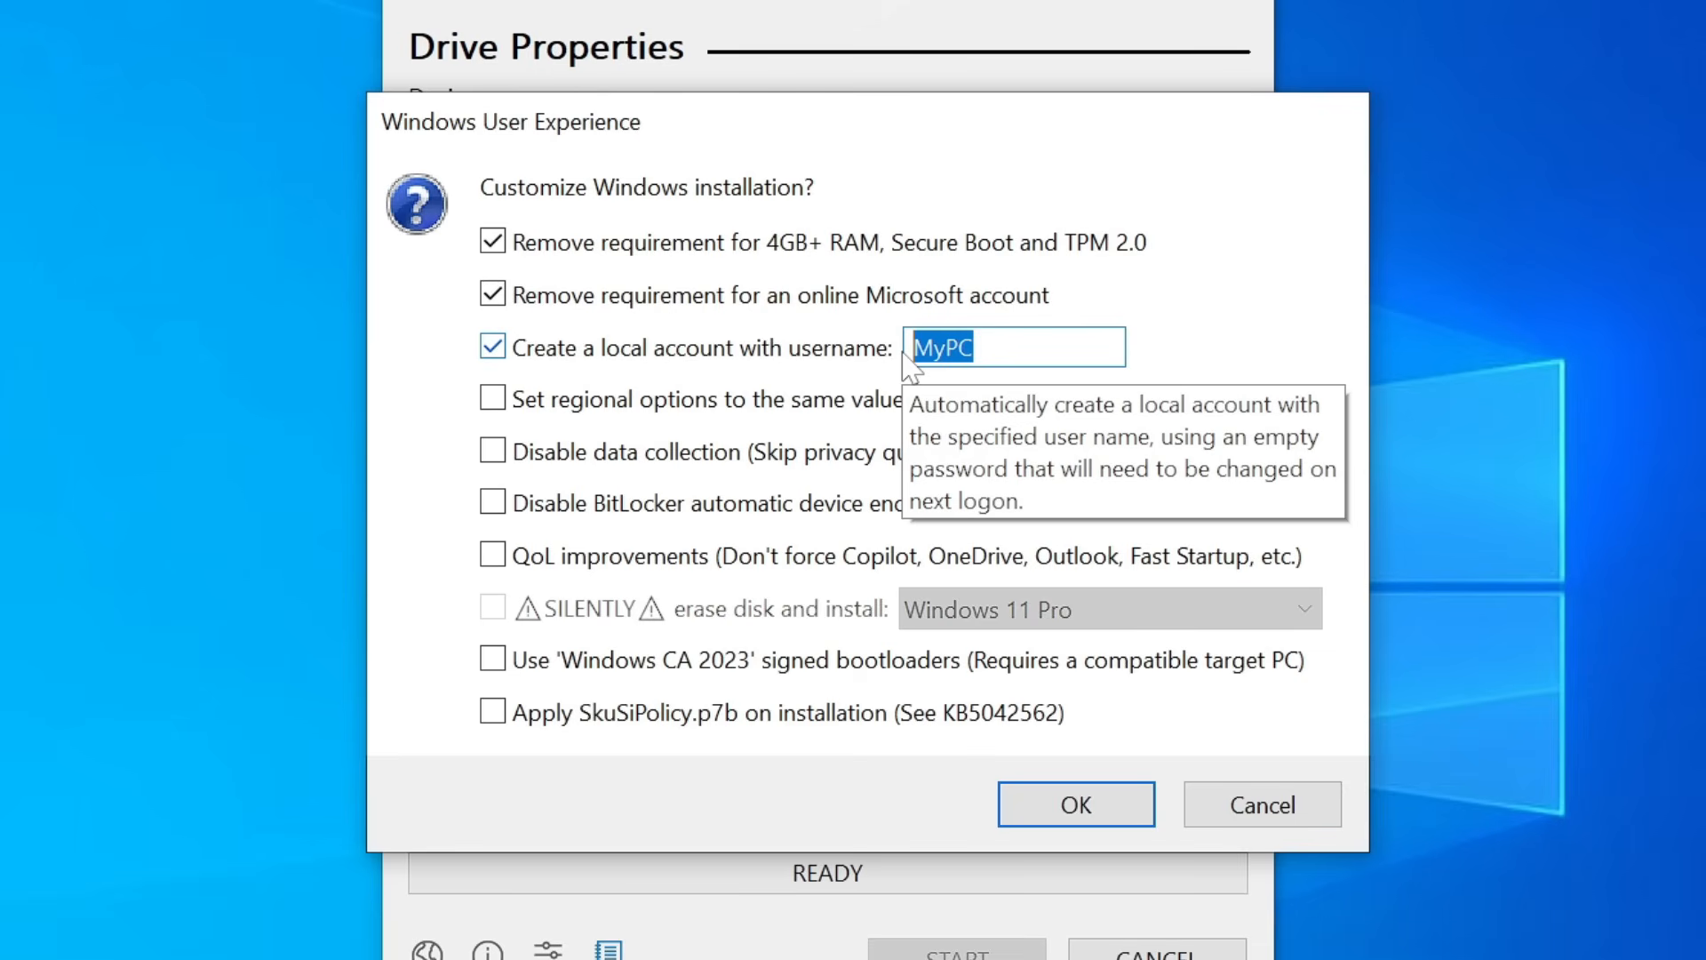
{"action": "type", "text": "Test"}
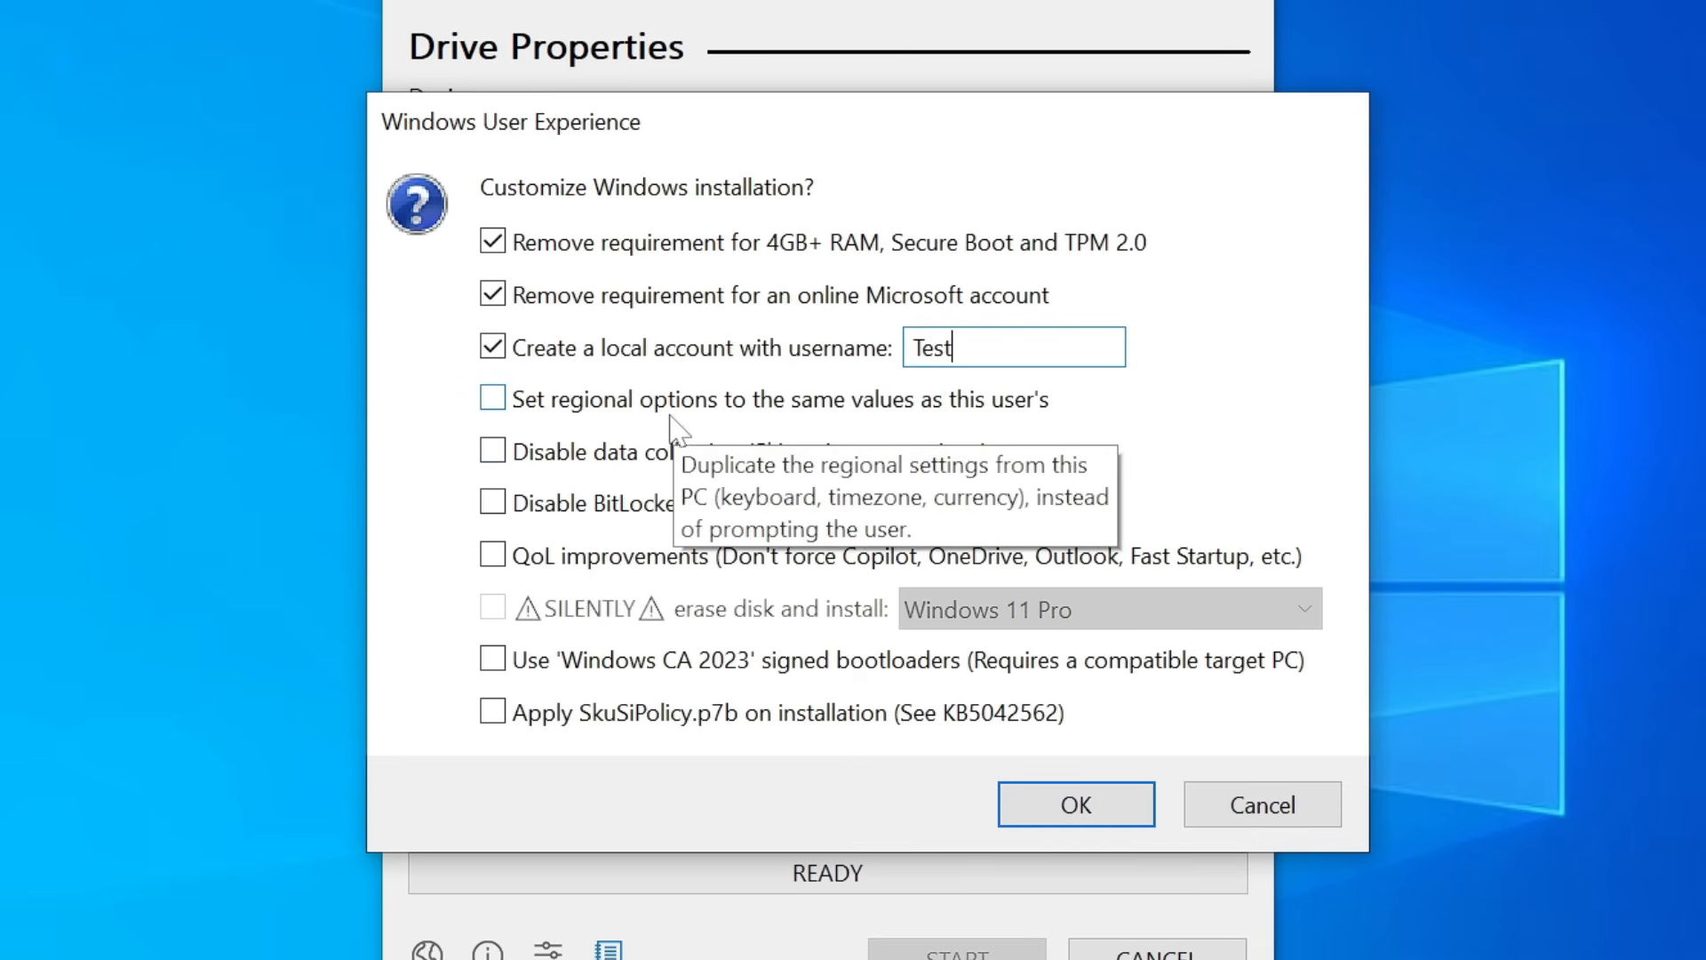
Step: Enable the options to disable data collection, disable BitLocker encryption and apply QoL improvements, and confirm writing the USB drive
{"action": "mouse_move", "coordinate": [594, 476]}
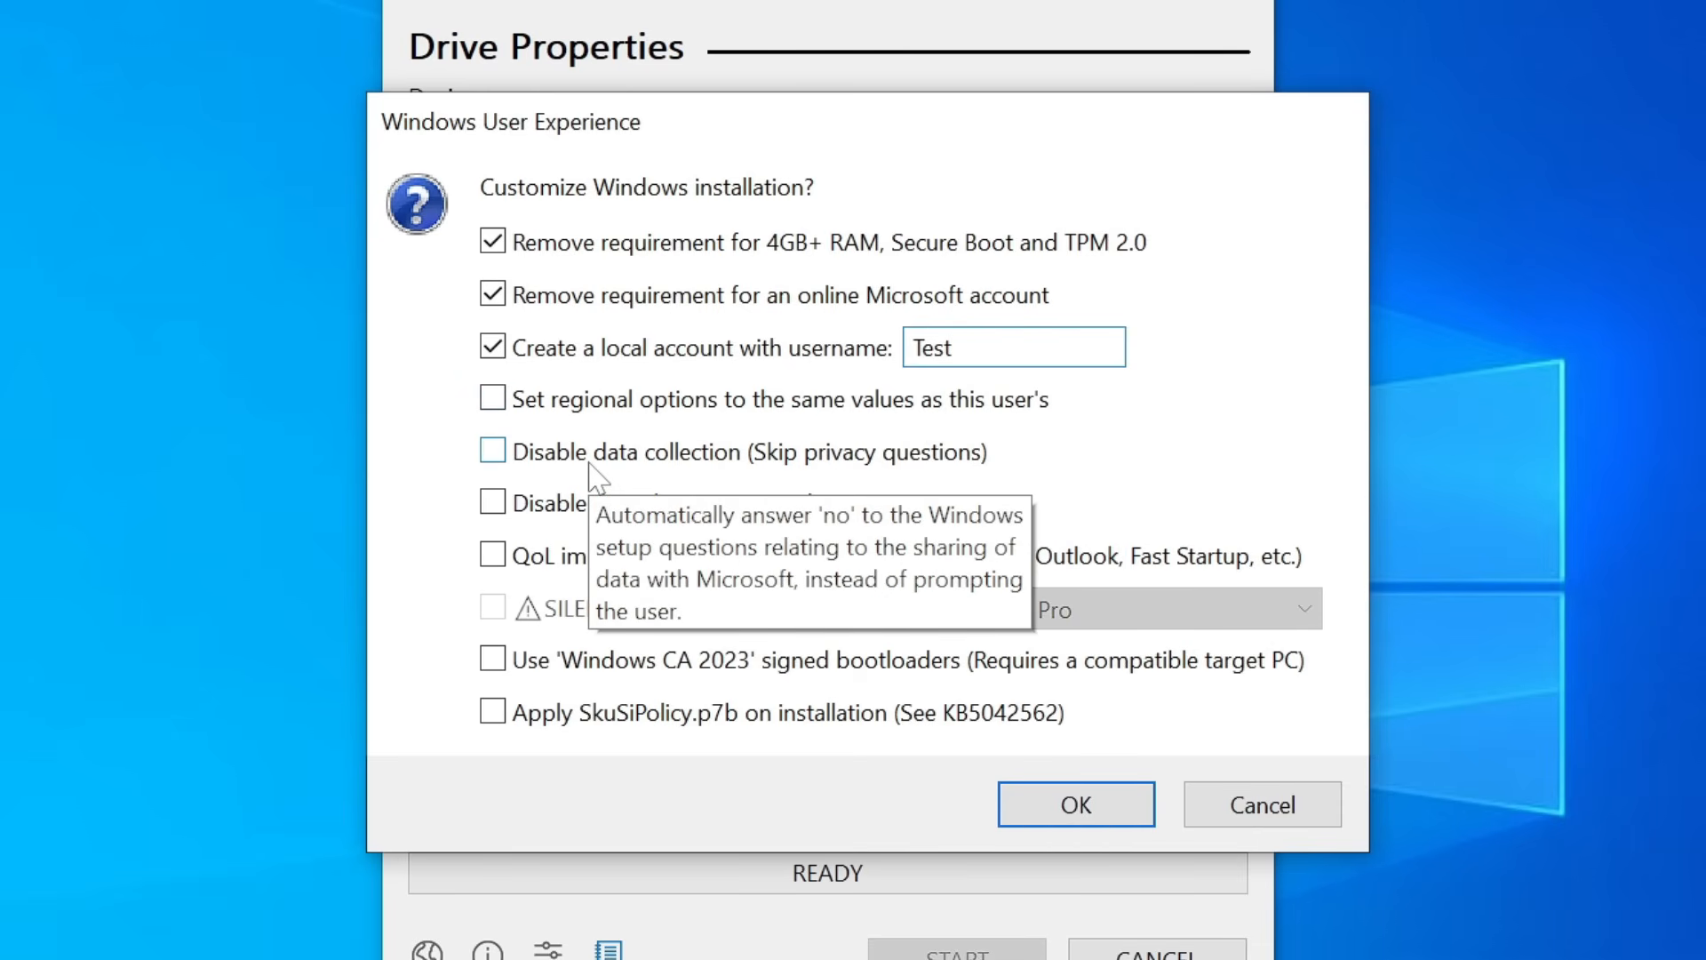
{"action": "left_click", "coordinate": [495, 456]}
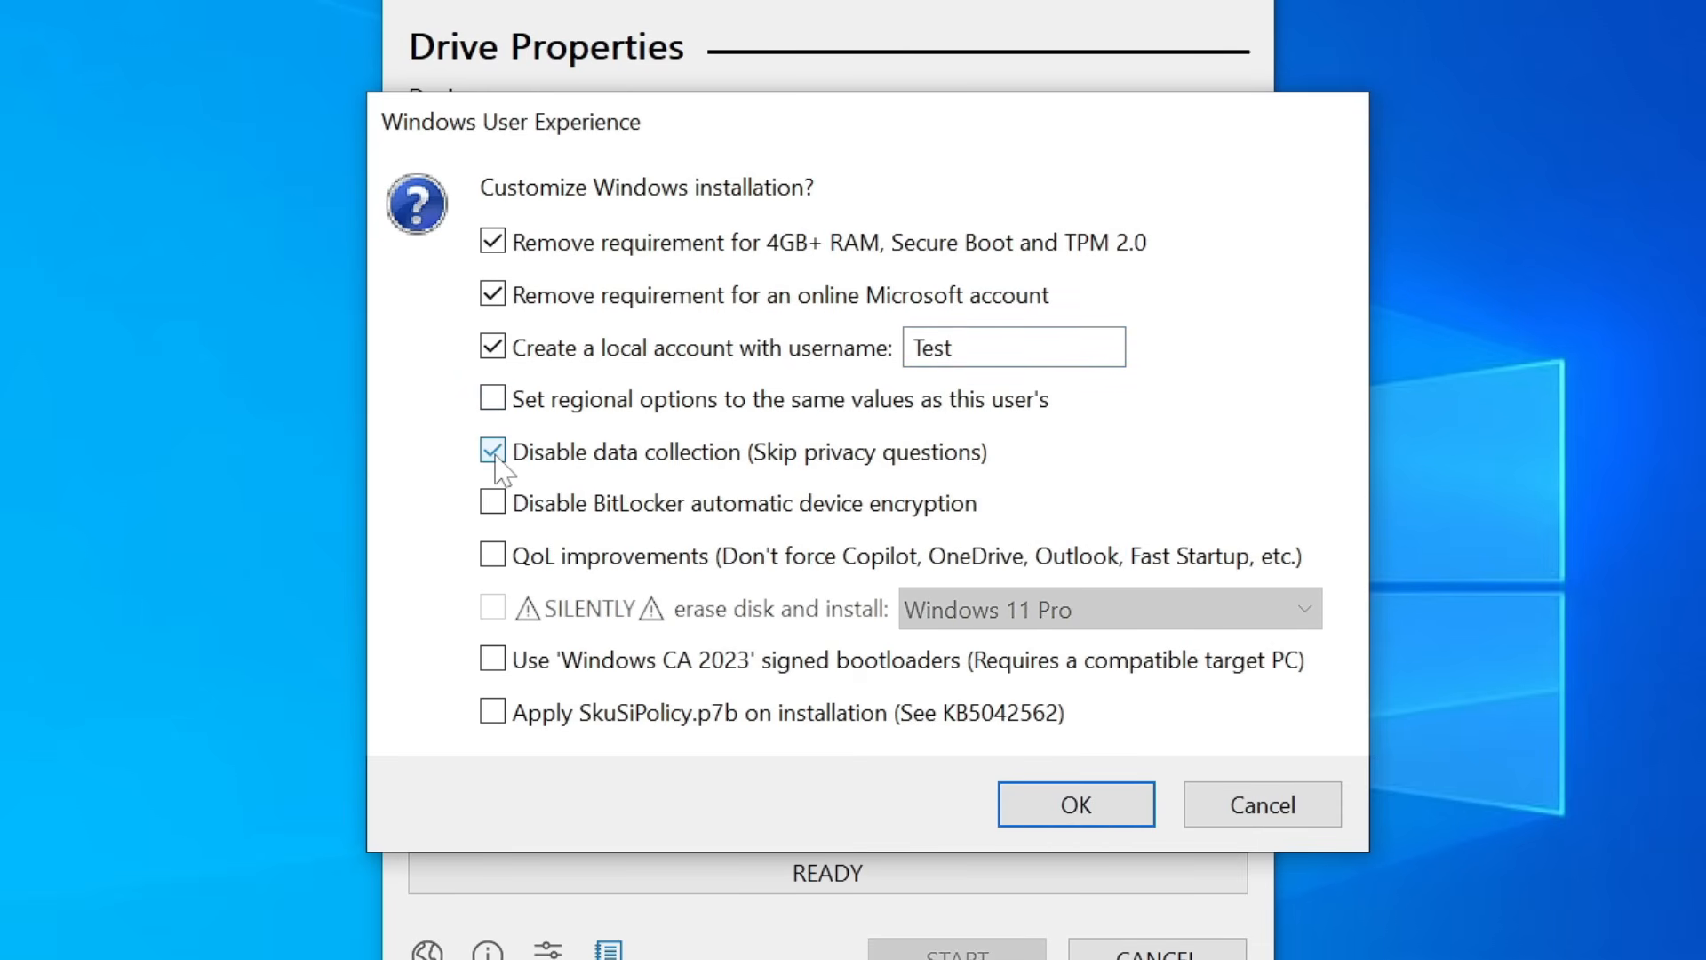
{"action": "left_click", "coordinate": [493, 507]}
{"action": "left_click", "coordinate": [494, 558]}
{"action": "mouse_move", "coordinate": [599, 567]}
{"action": "left_click", "coordinate": [1028, 805]}
{"action": "left_click", "coordinate": [966, 586]}
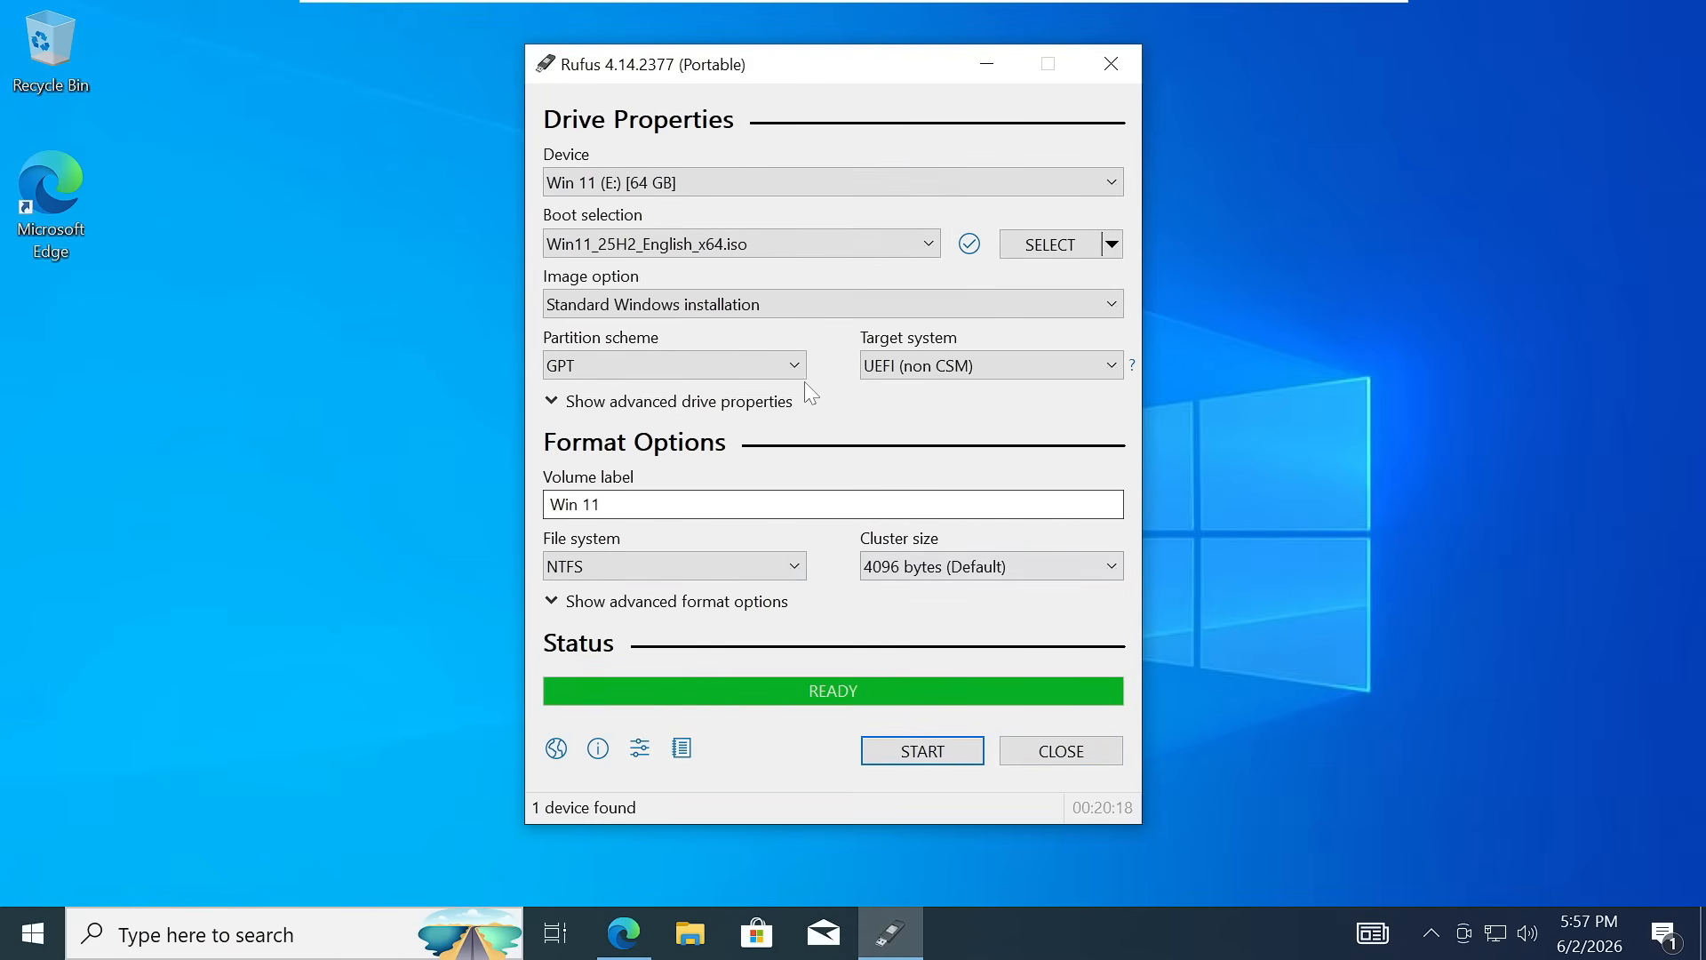
Step: Close Rufus and restart the PC from the desktop
{"action": "left_click", "coordinate": [1051, 760]}
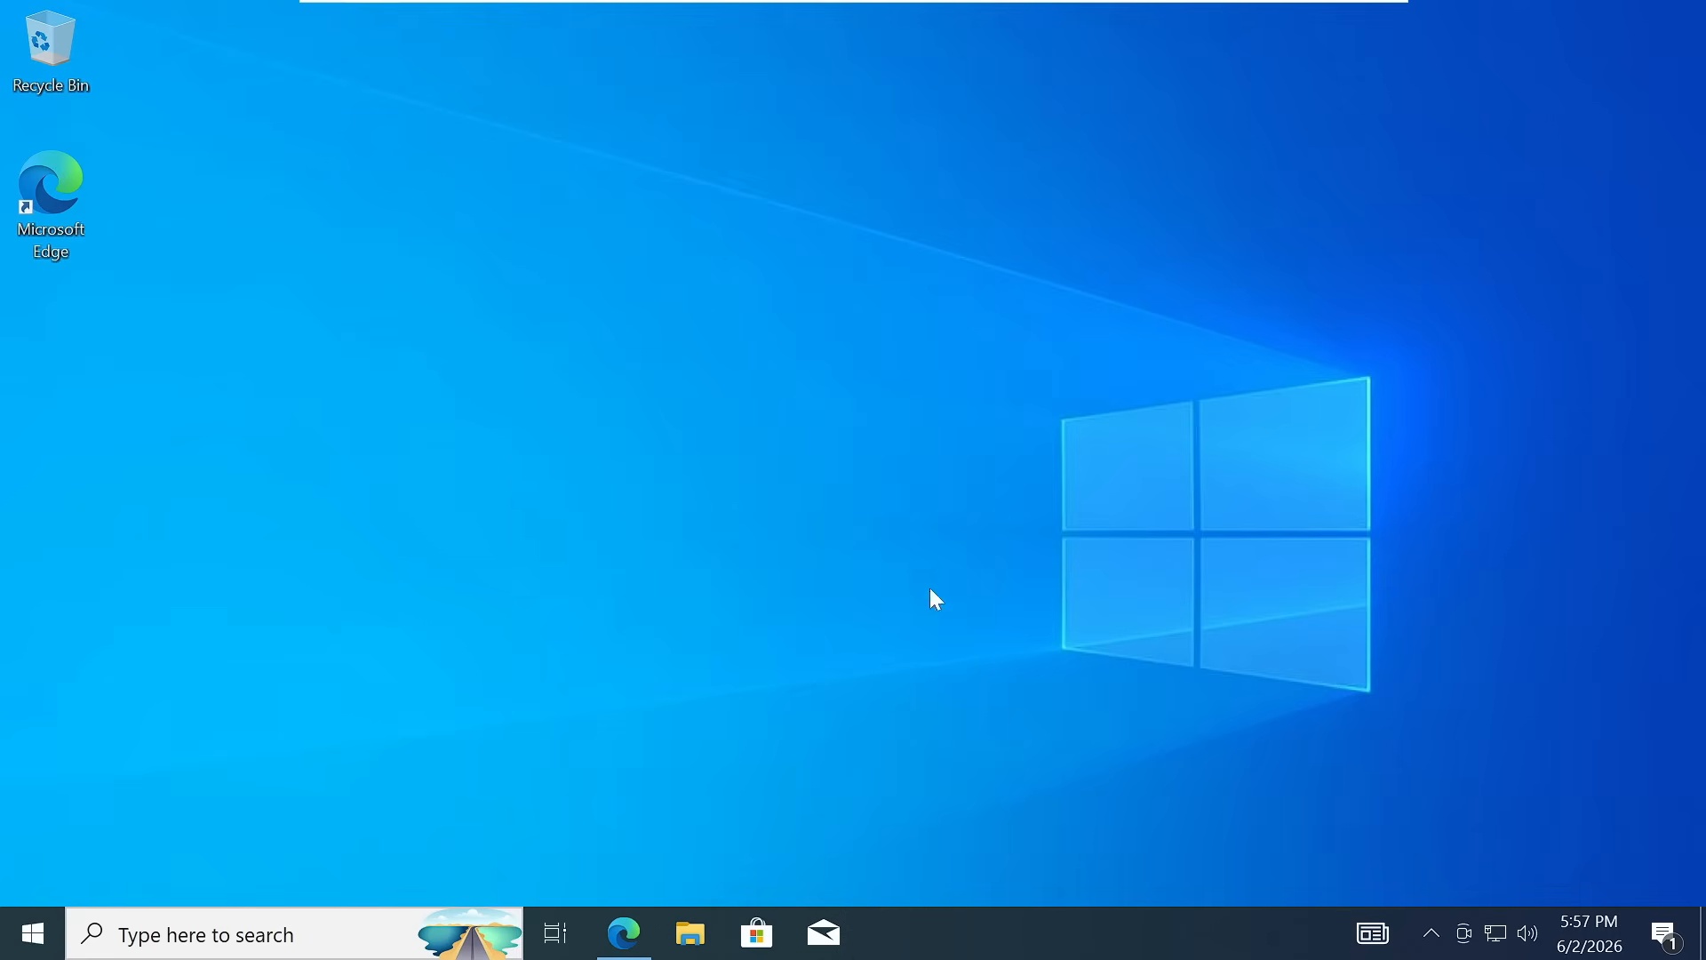
{"action": "right_click", "coordinate": [503, 303]}
{"action": "left_click", "coordinate": [576, 378]}
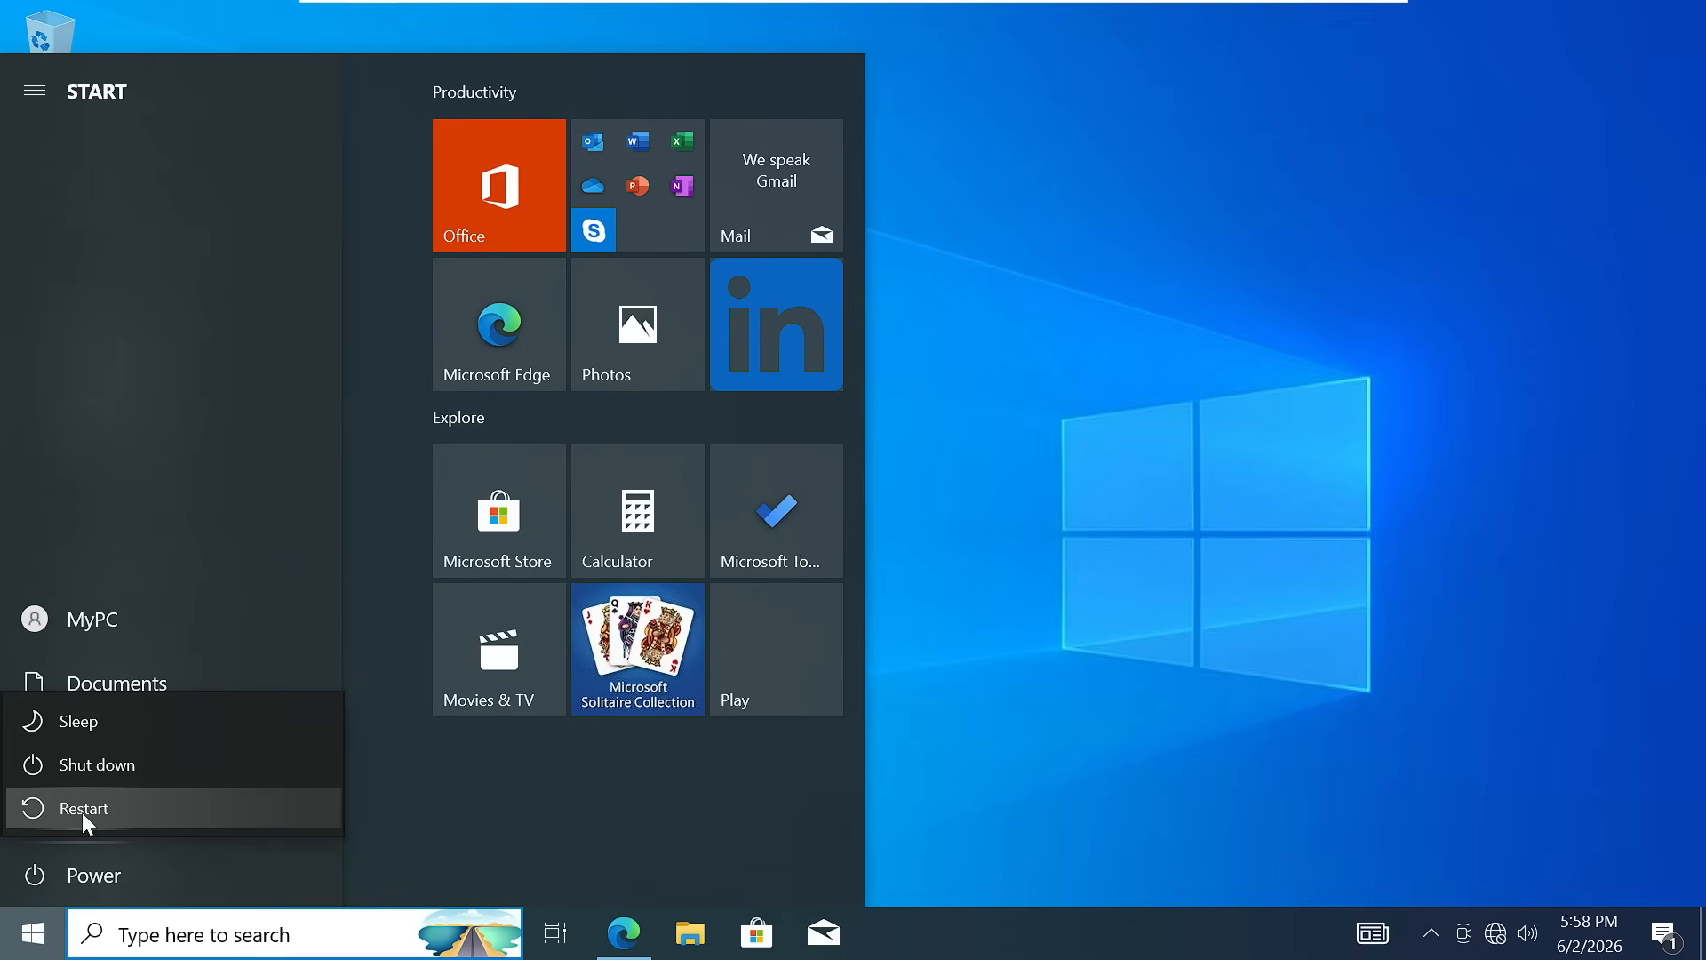
{"action": "left_click", "coordinate": [82, 812]}
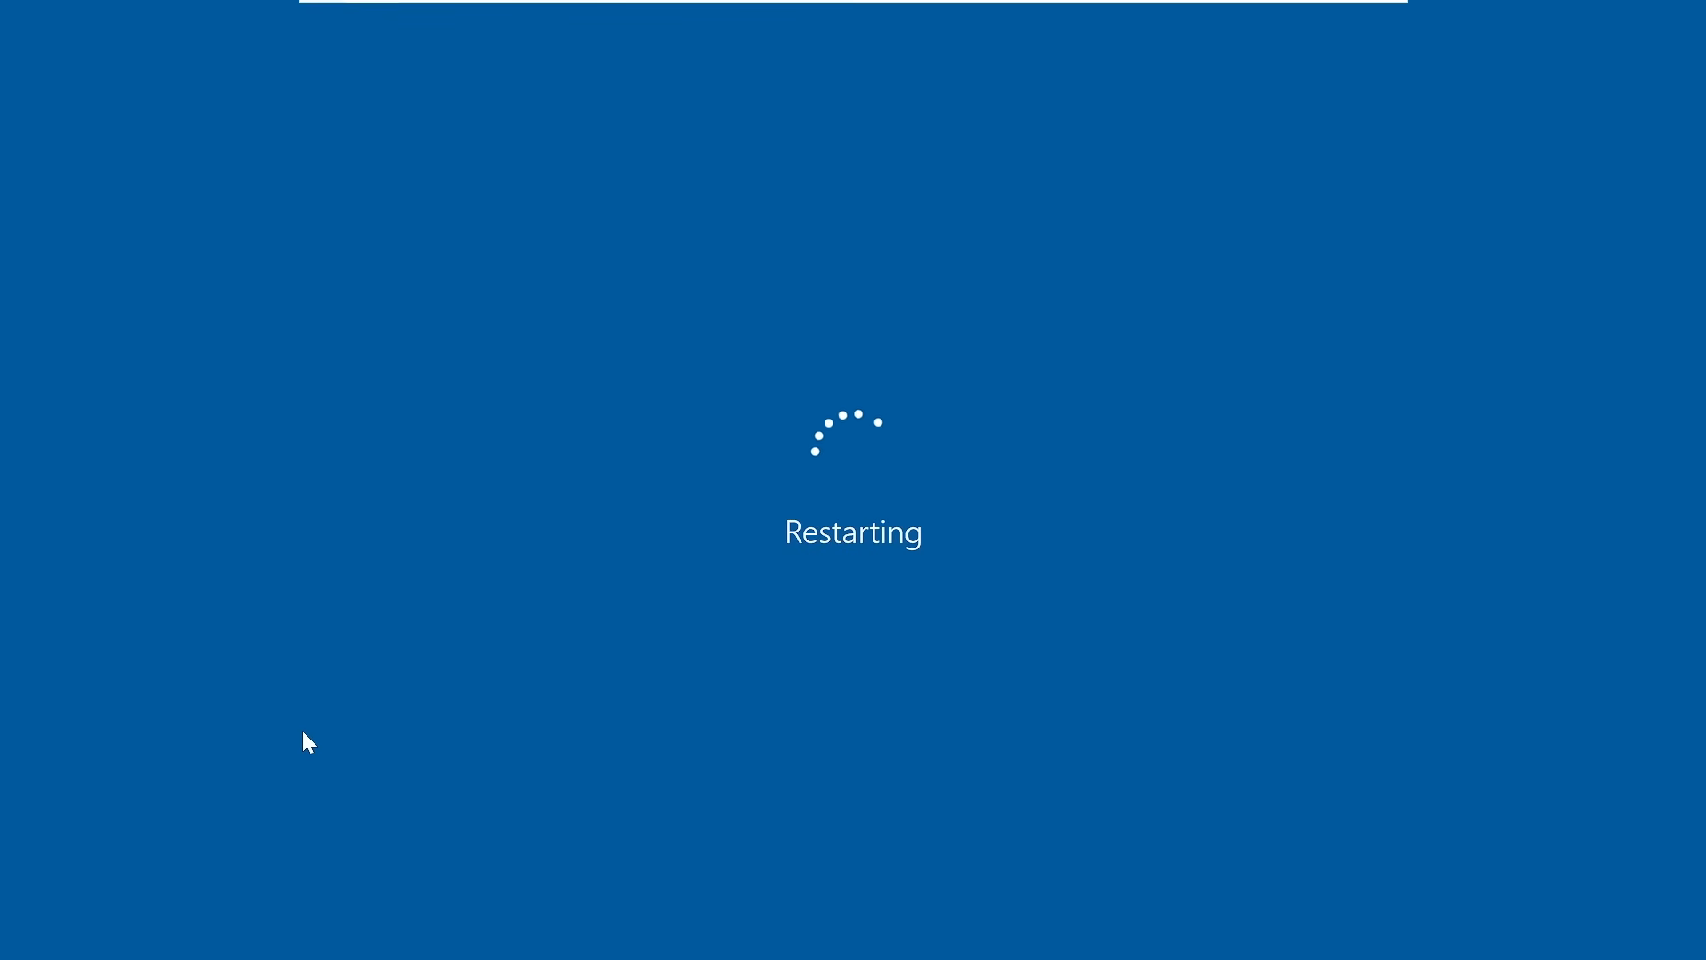
Step: Boot the PC from EFI USB Device in the Boot Manager
{"action": "key", "text": "Down"}
{"action": "key", "text": "Down"}
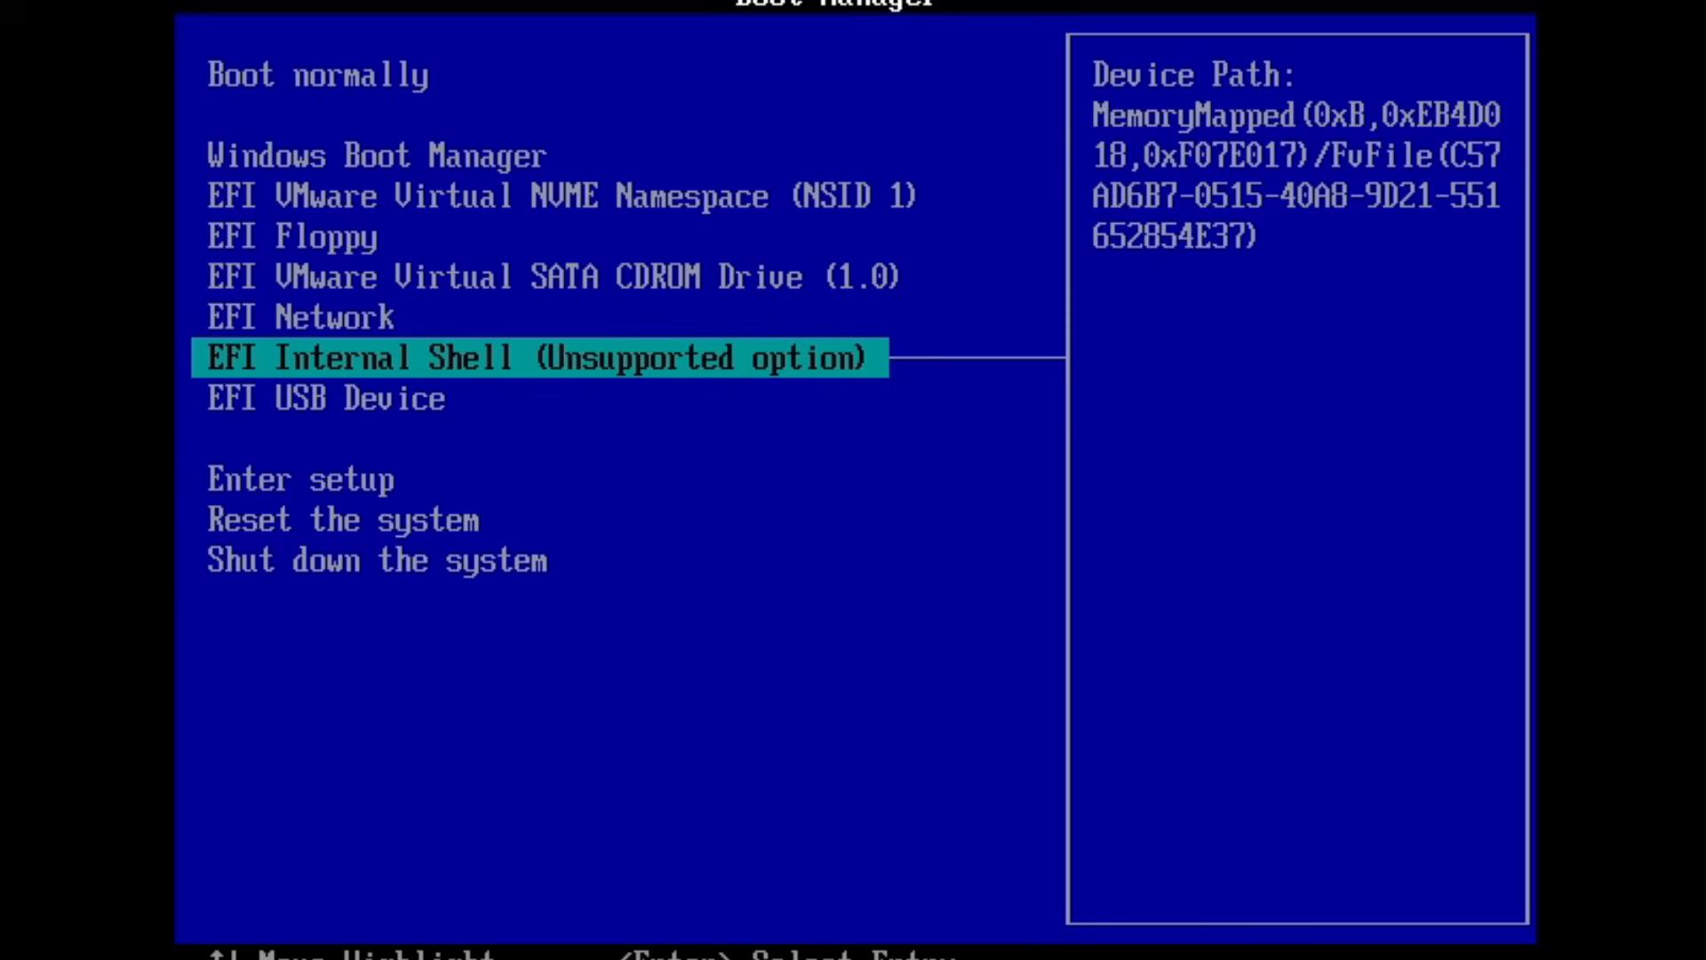
{"action": "key", "text": "Down"}
{"action": "key", "text": "Return"}
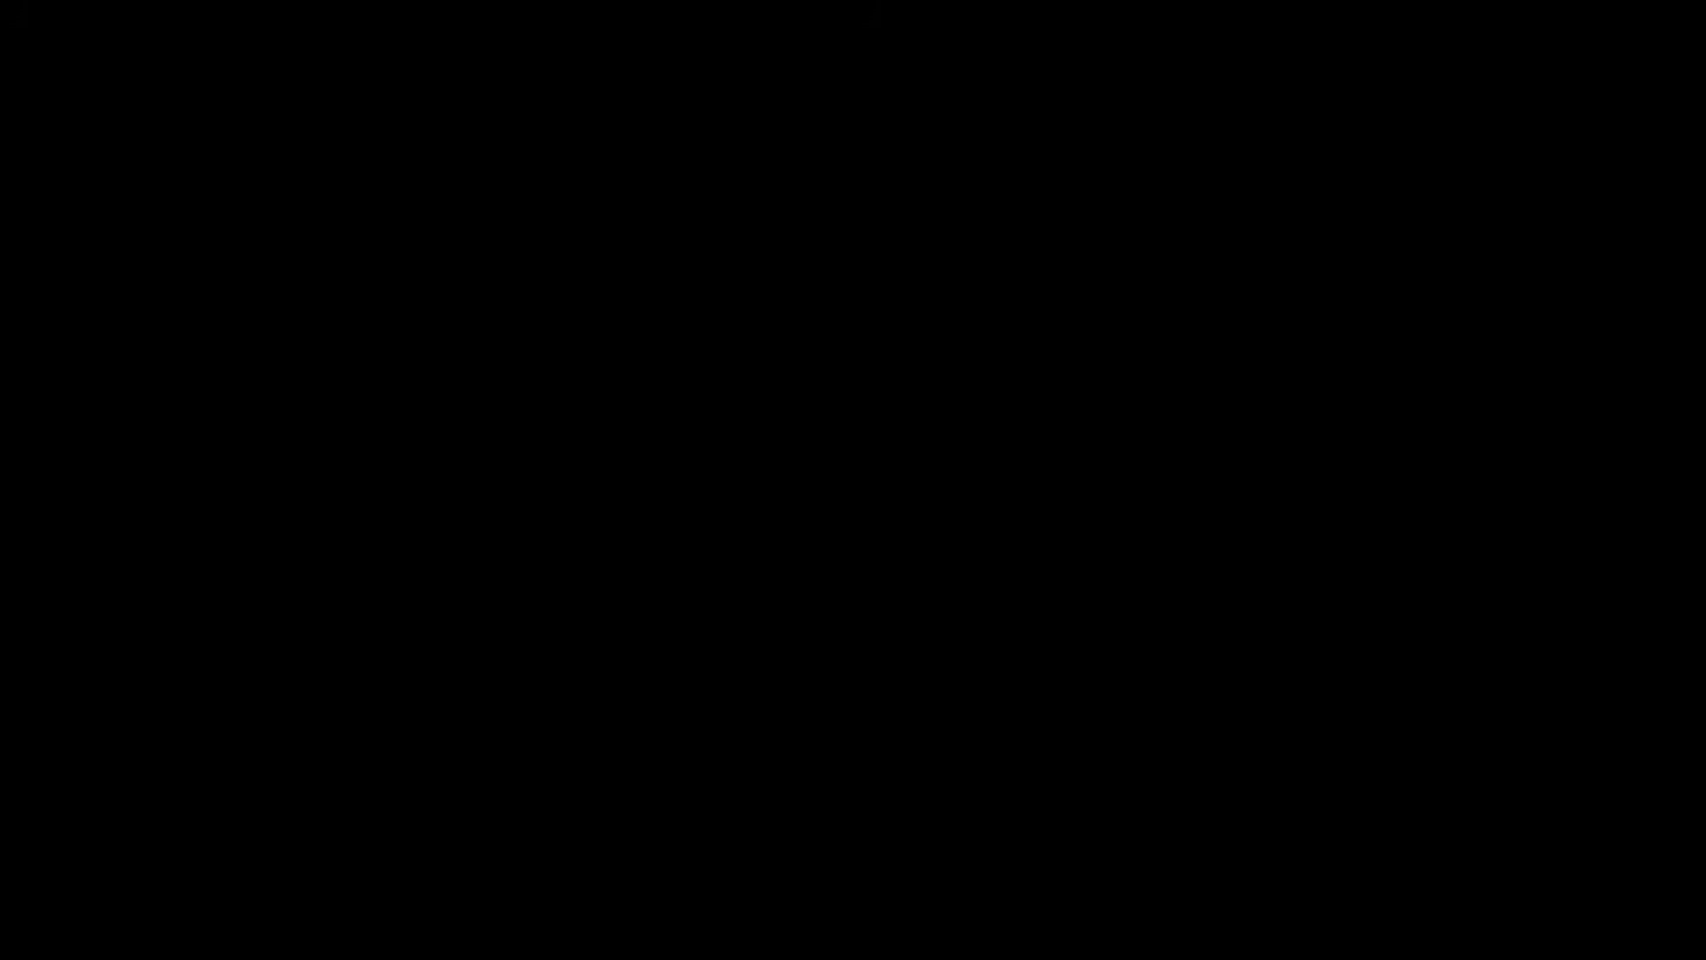
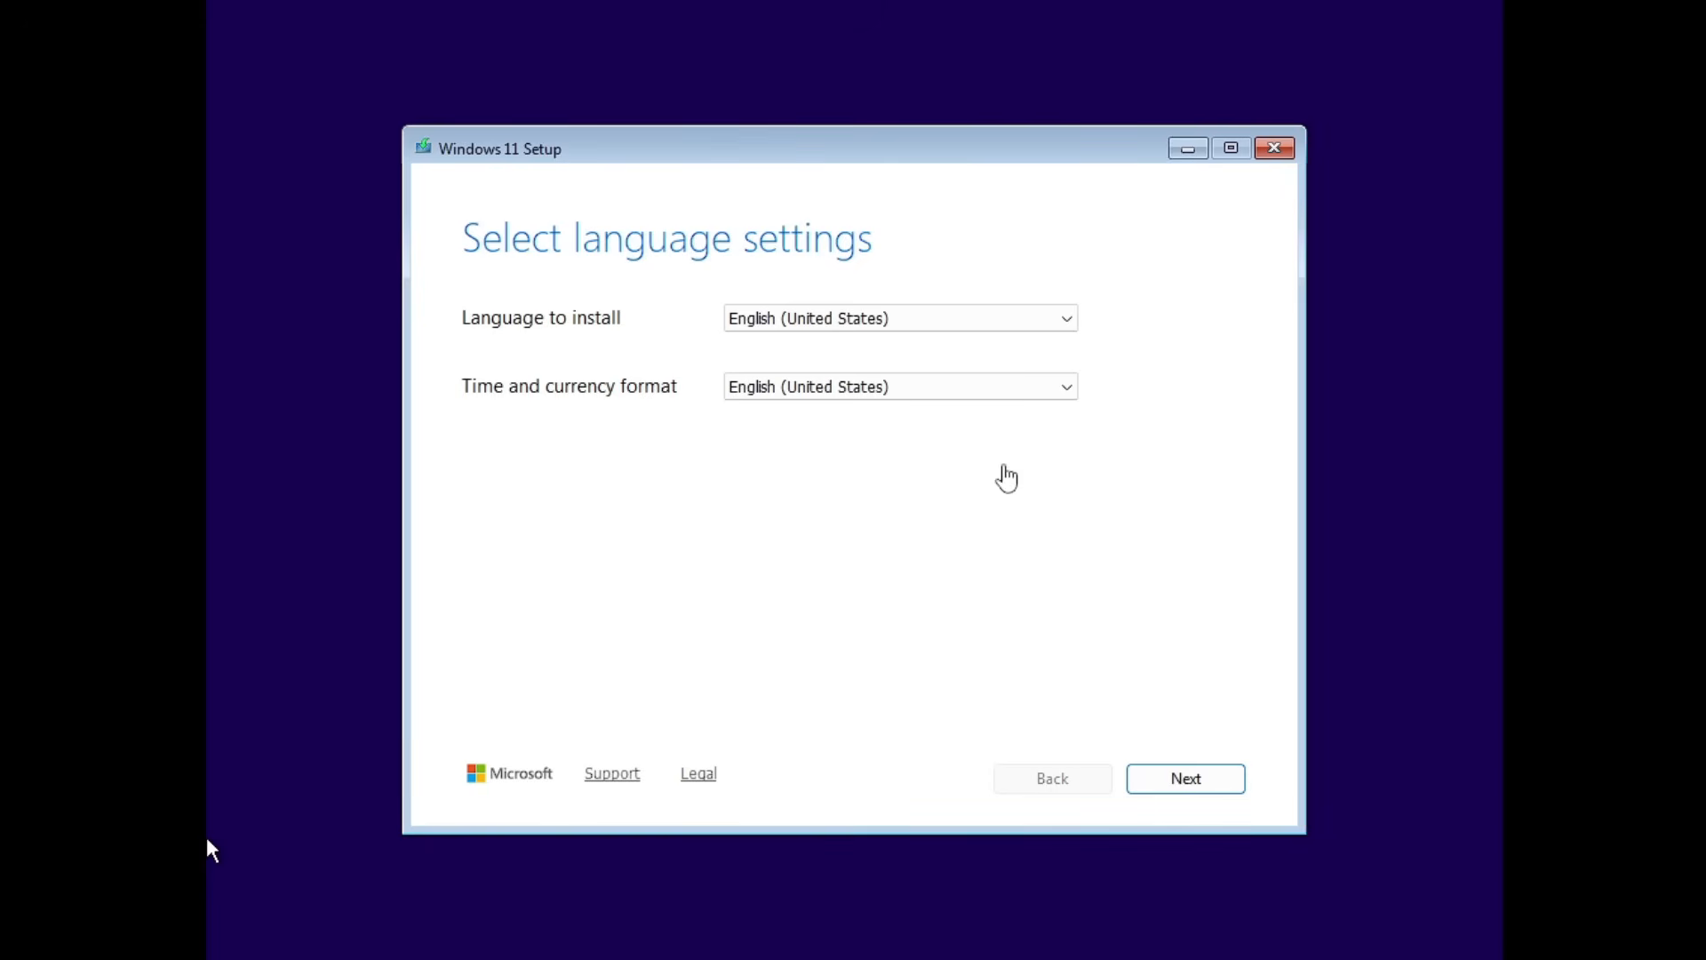
Step: Accept English (United States) and the US keyboard in Windows 11 Setup, and choose Install Windows 11, agreeing that everything will be deleted
{"action": "left_click", "coordinate": [1176, 791]}
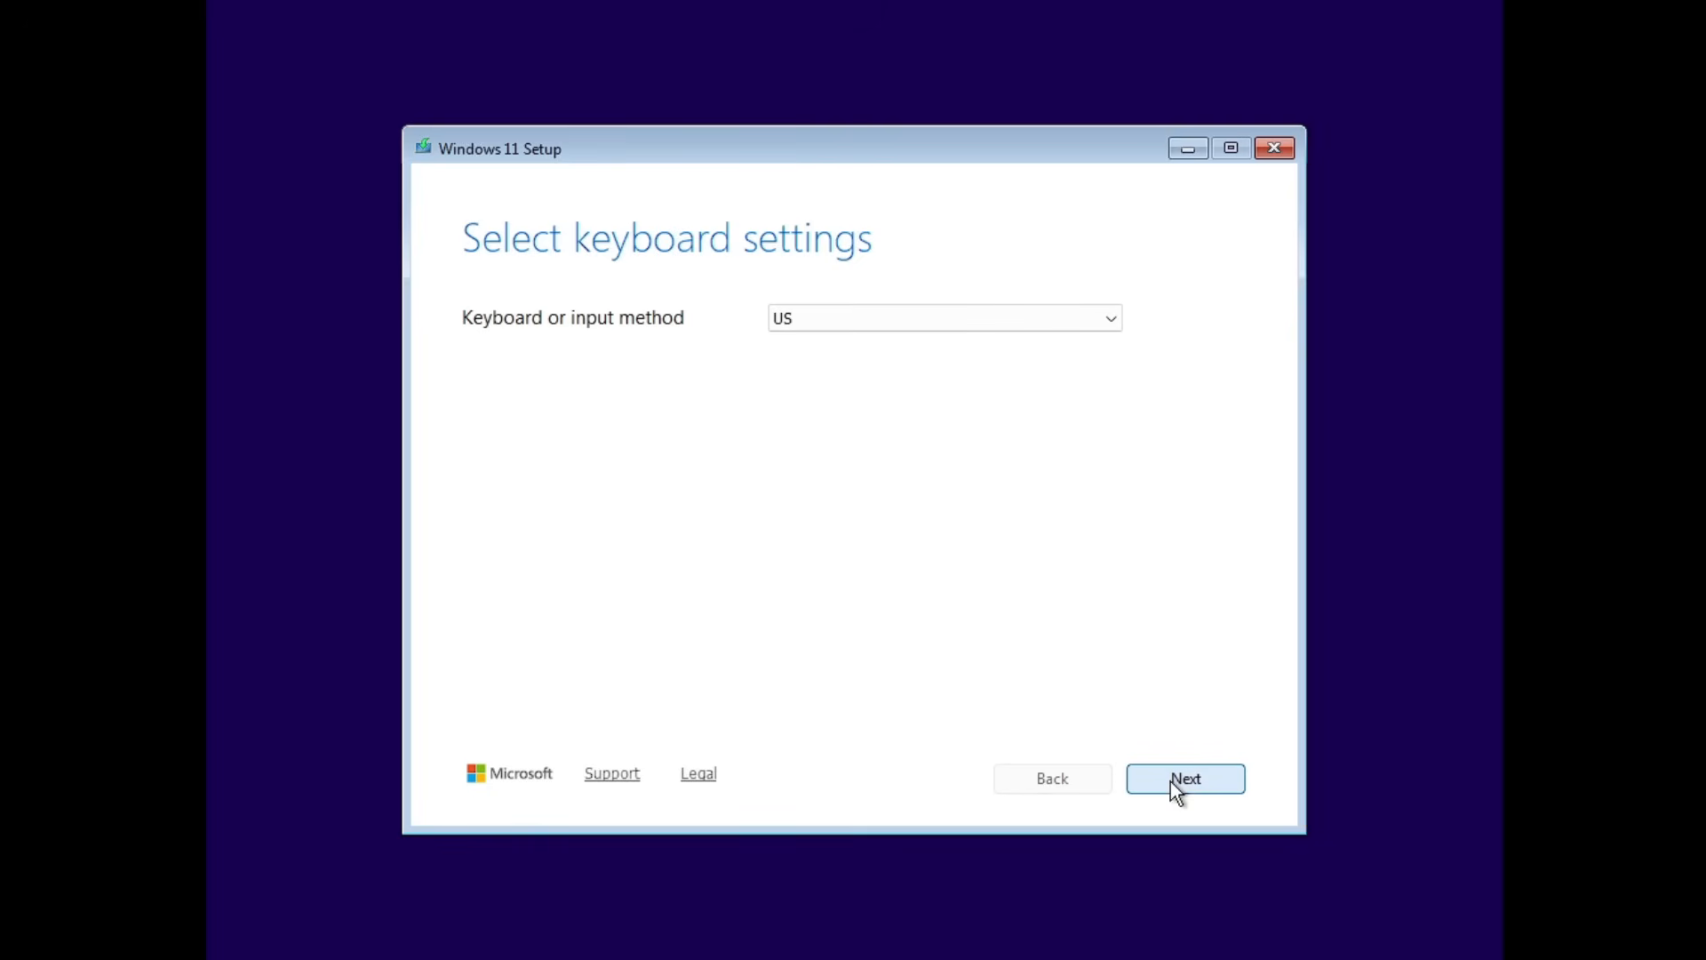
{"action": "key", "text": "Return"}
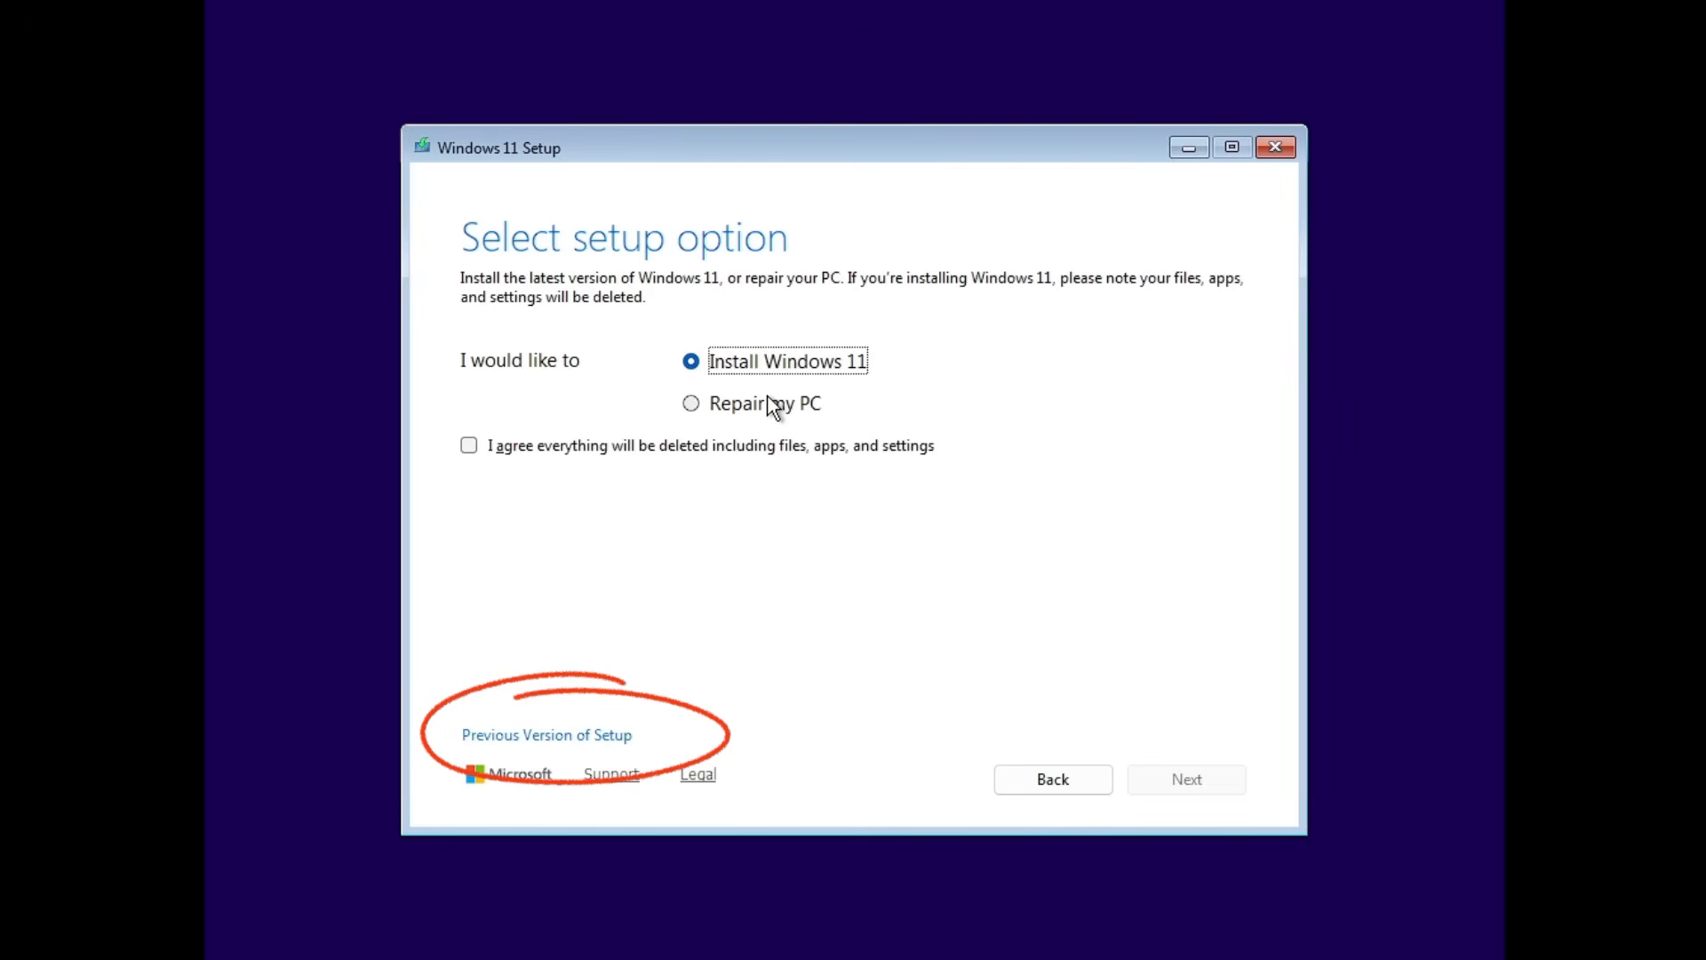
{"action": "left_click", "coordinate": [650, 451]}
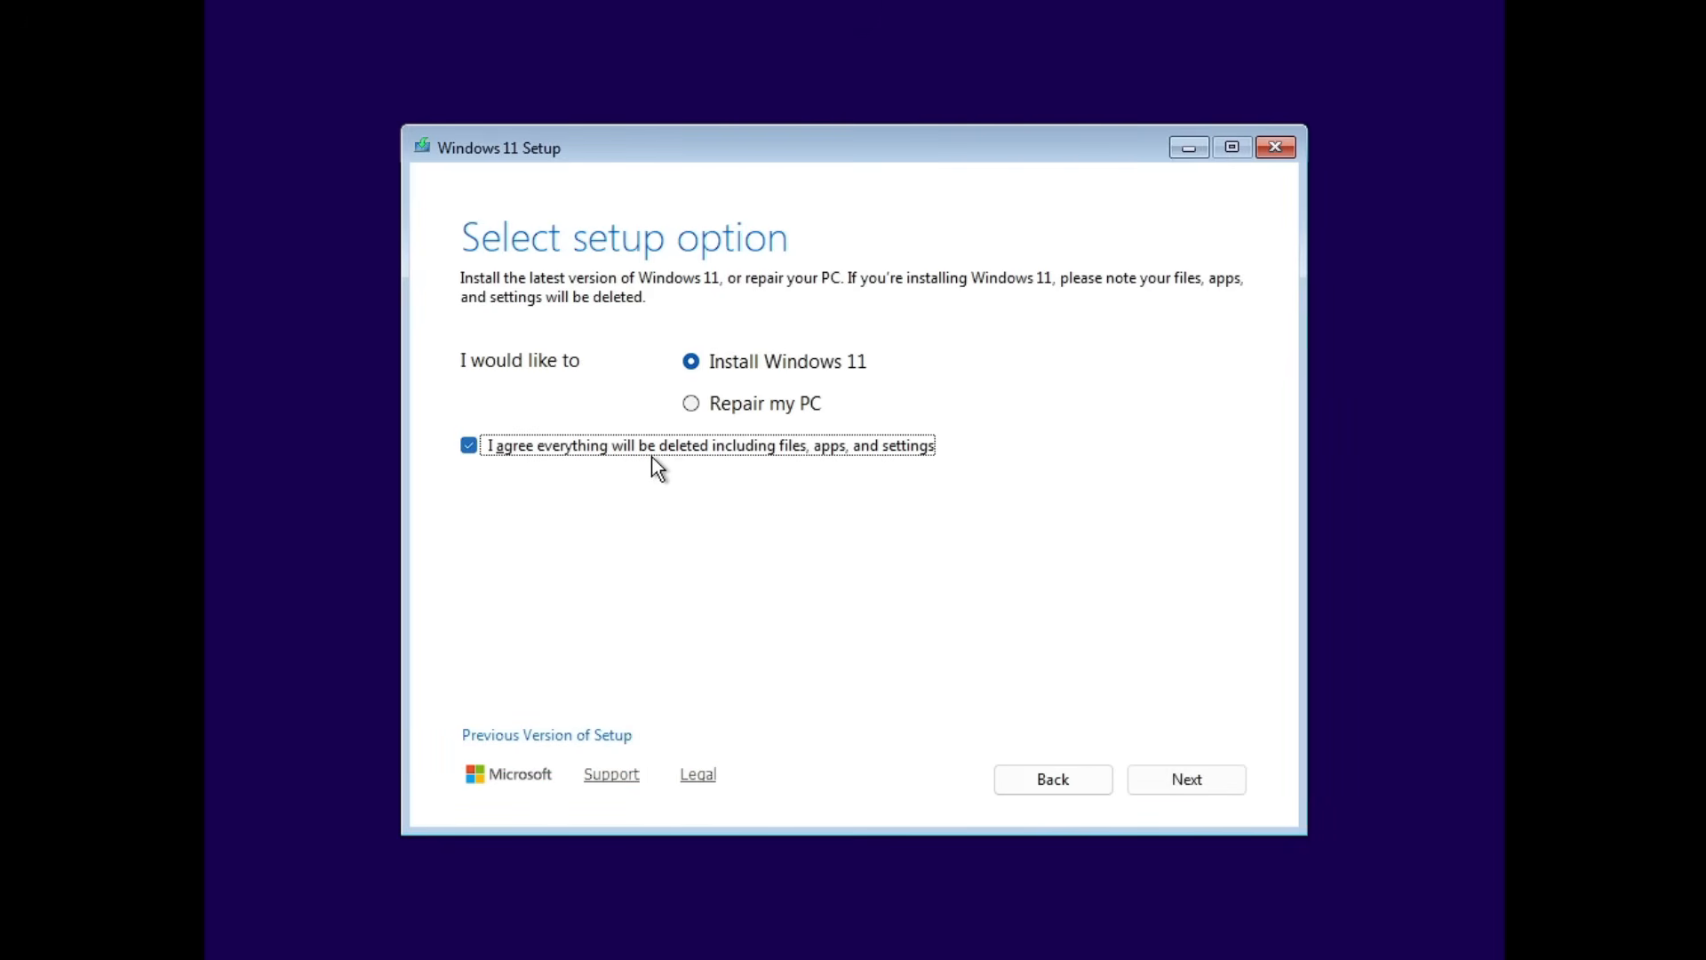
{"action": "left_click", "coordinate": [1166, 776]}
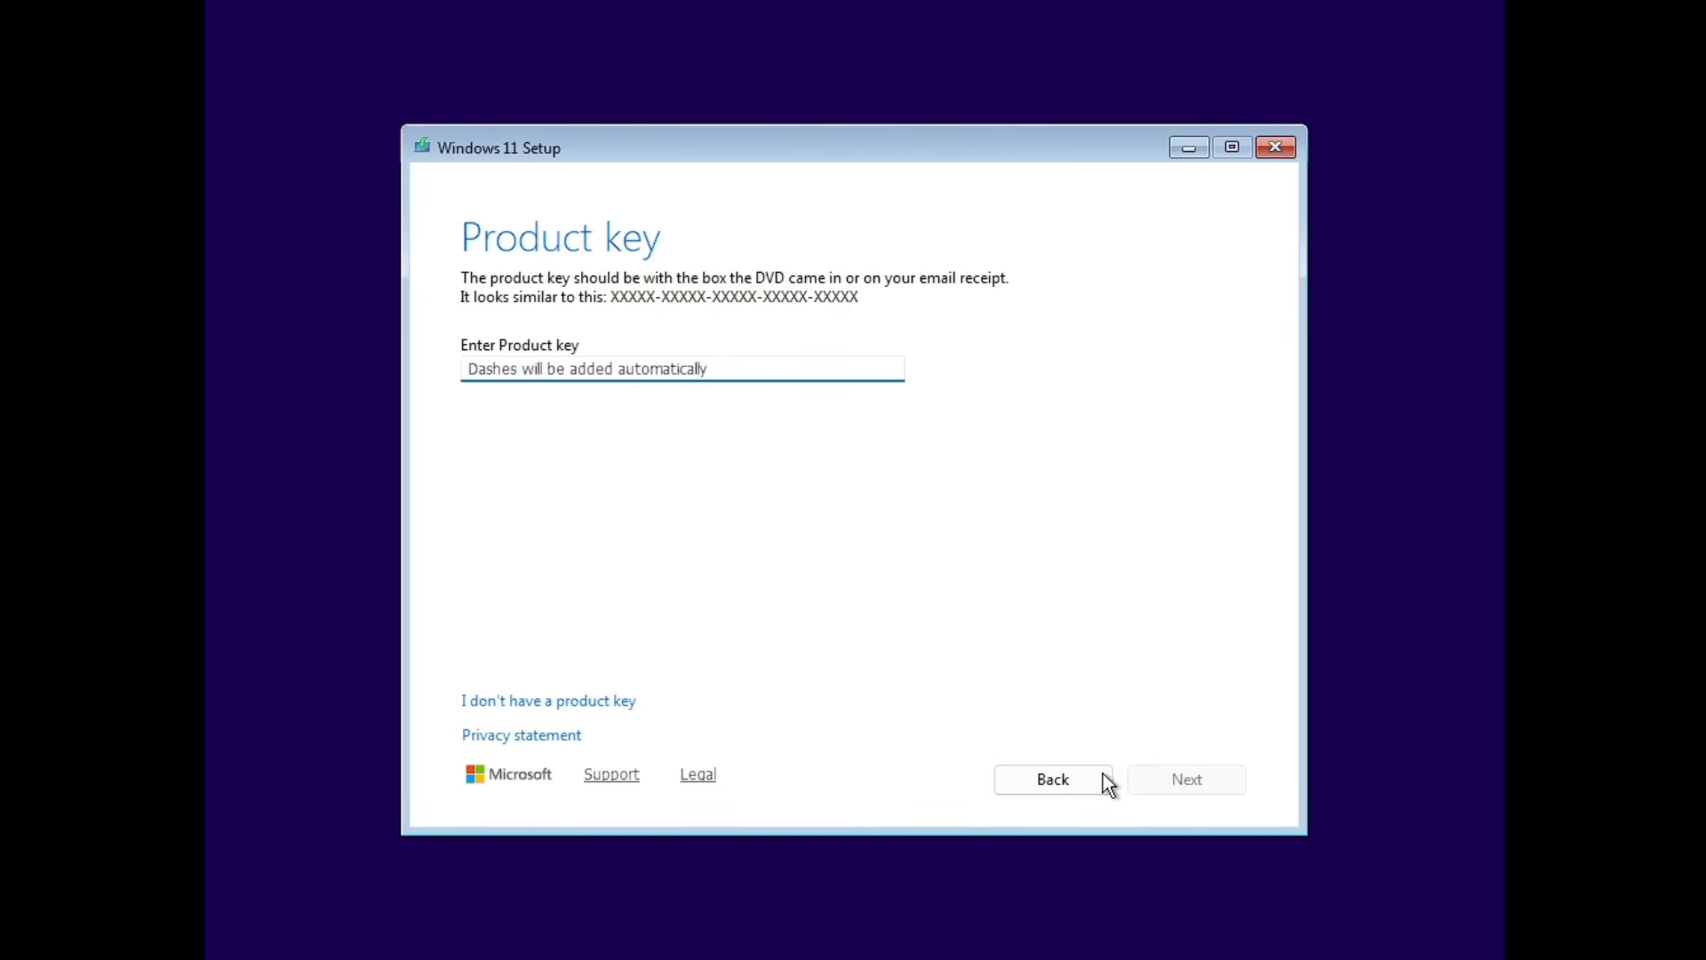
Step: Continue without a product key and choose Windows 11 Pro as the image to install
{"action": "left_click", "coordinate": [573, 701]}
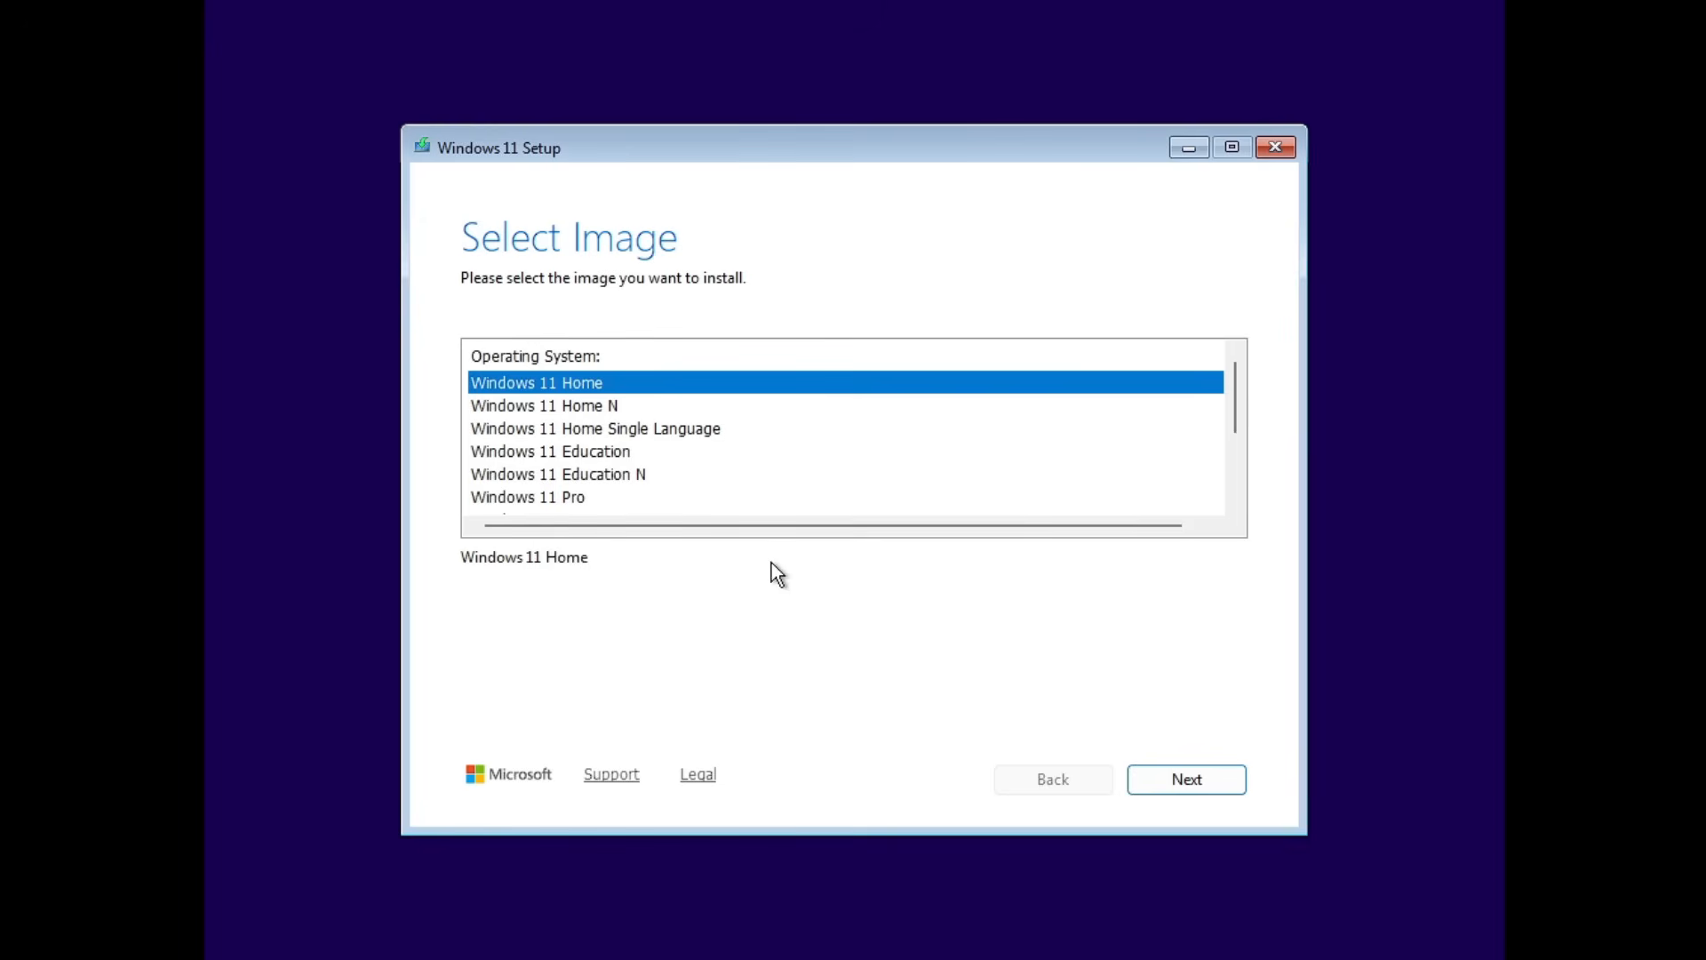
{"action": "left_click", "coordinate": [569, 494]}
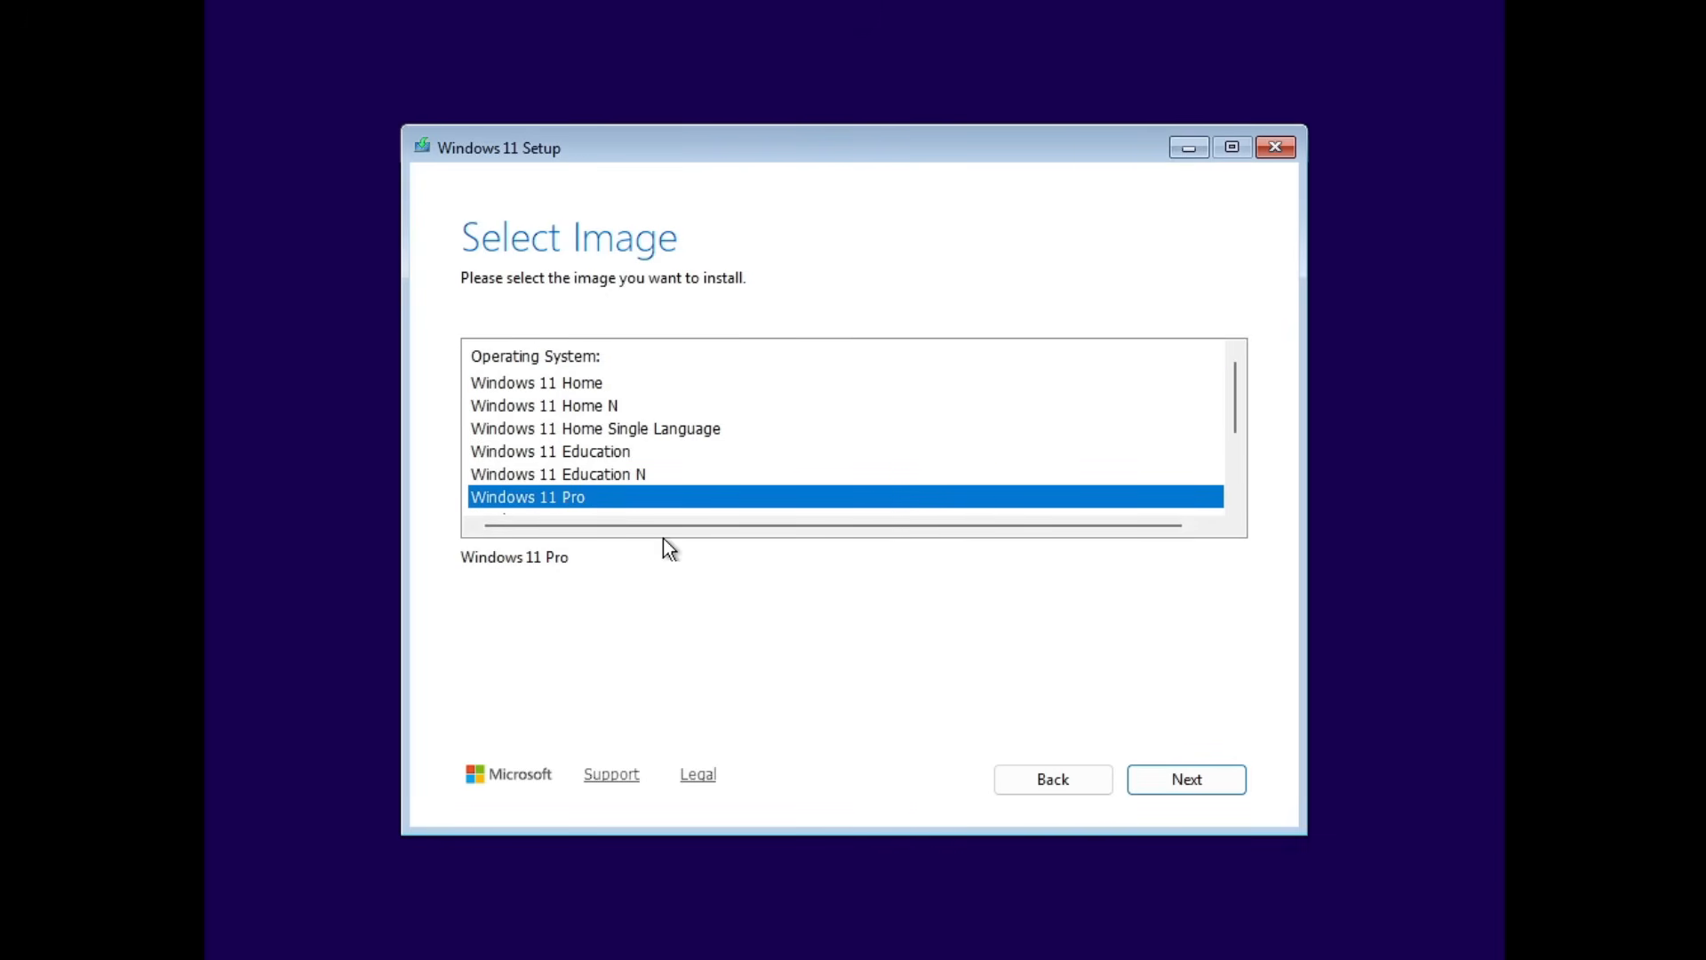
{"action": "left_click", "coordinate": [1185, 780]}
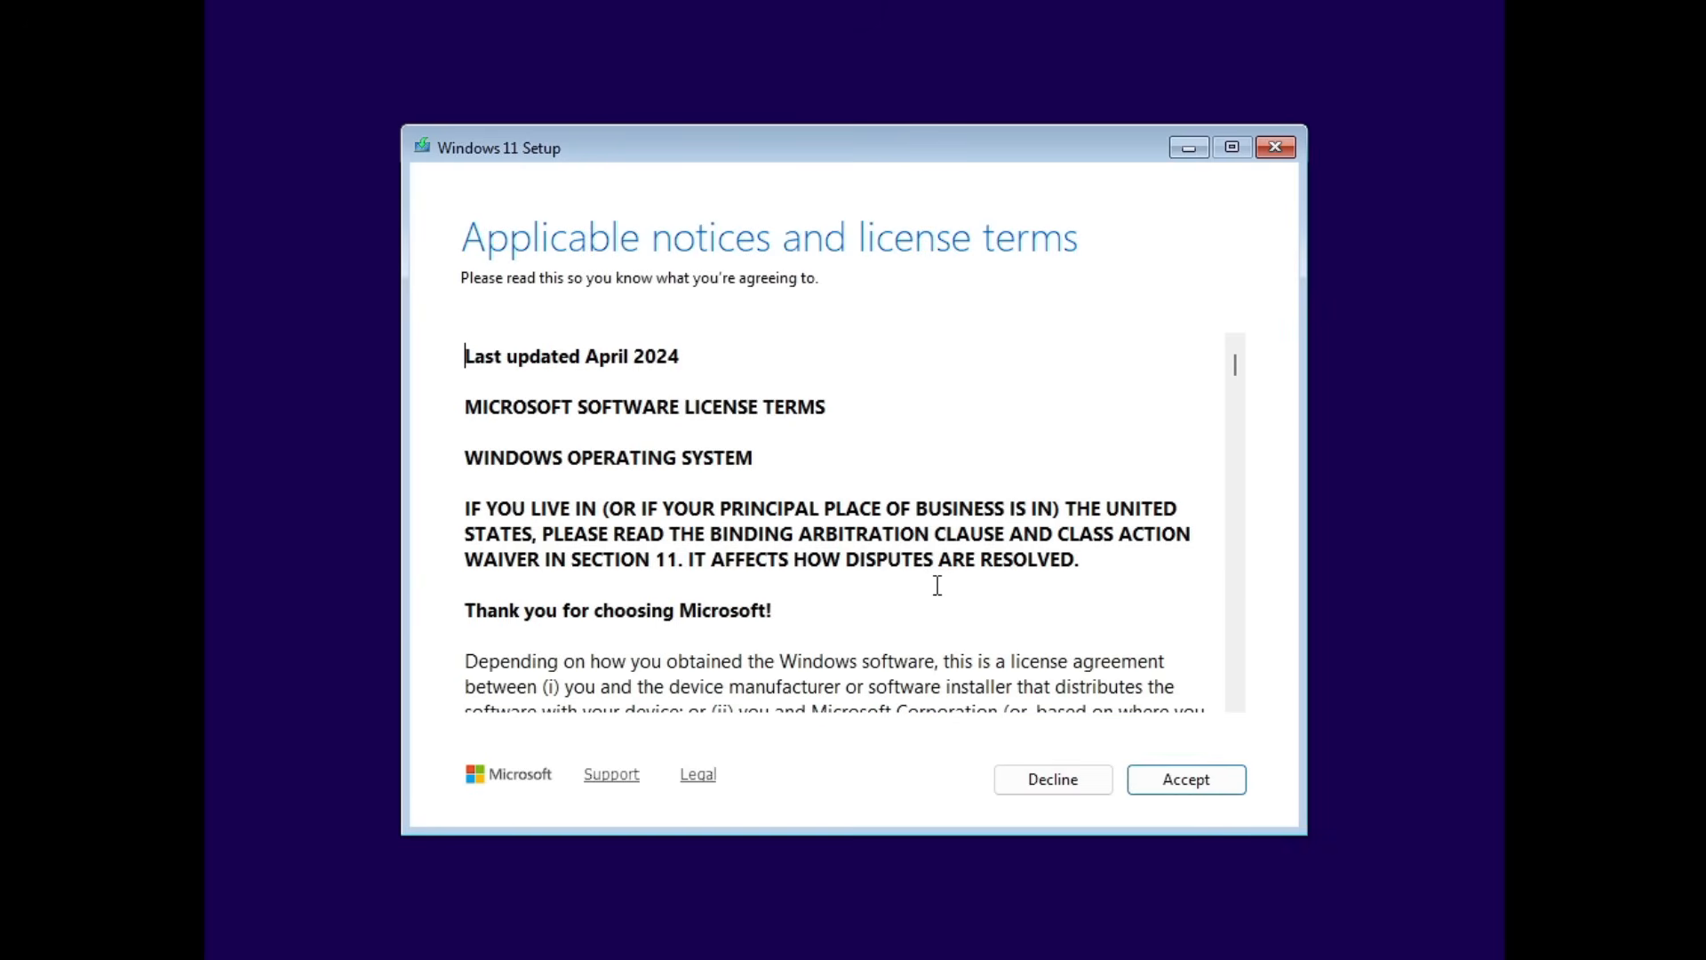
Step: Accept the license terms and select Disk 0 Partition 3 in the list of install locations
{"action": "left_click", "coordinate": [1200, 786]}
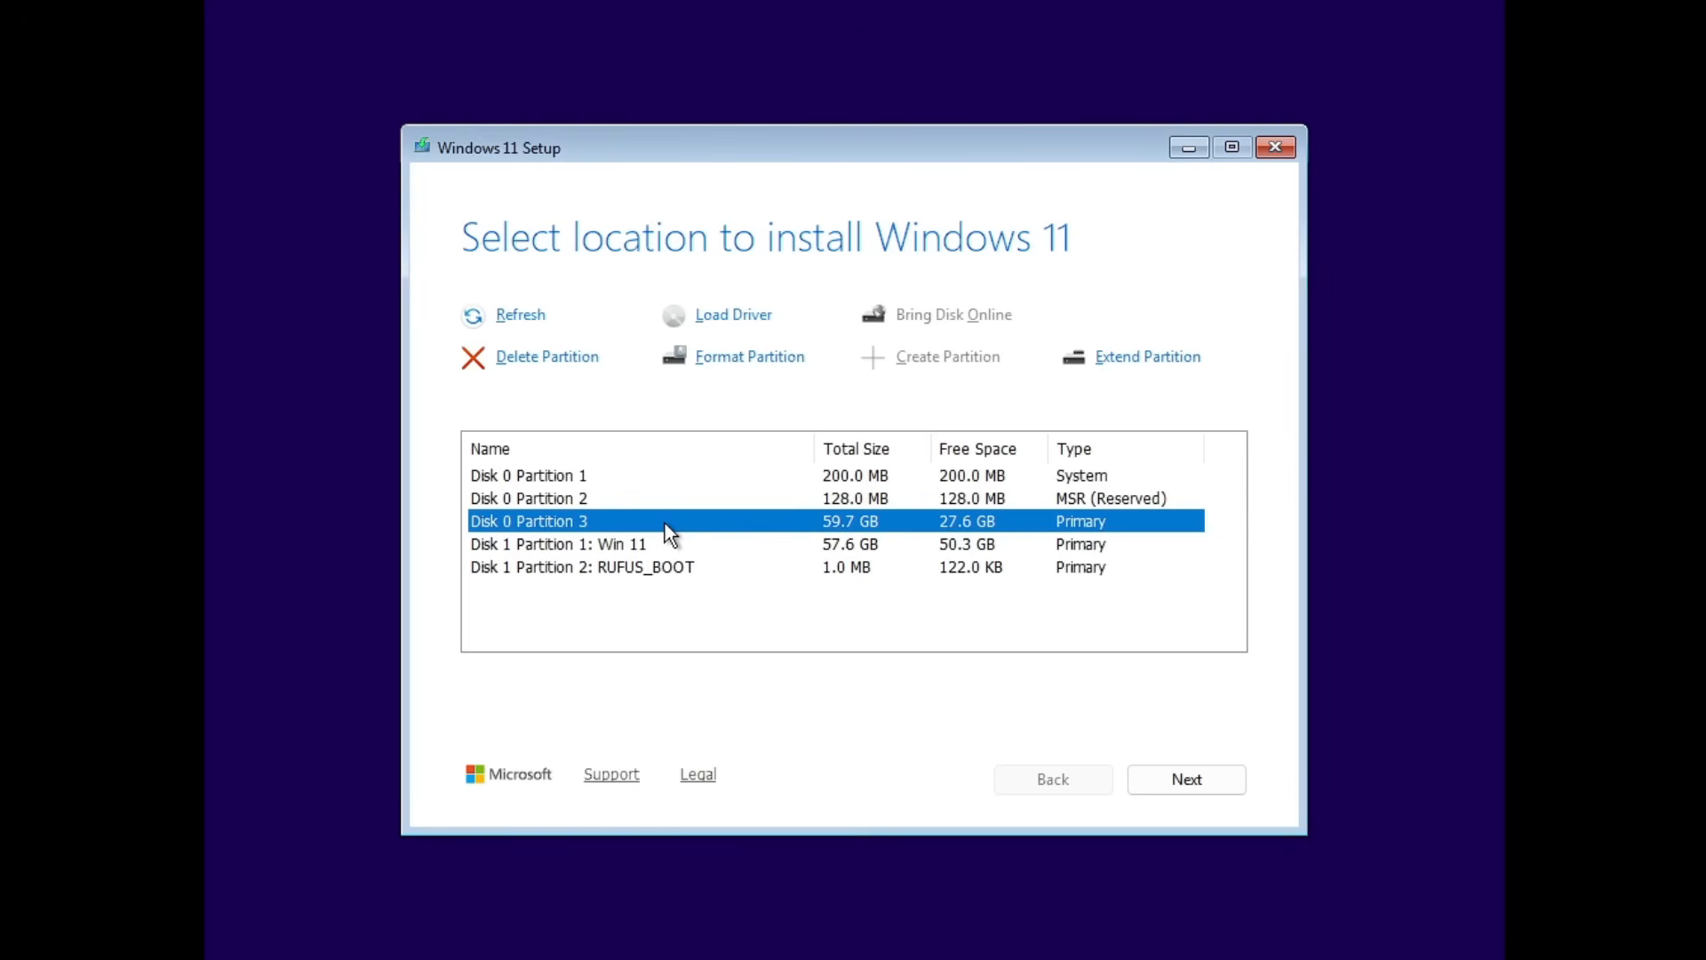
{"action": "left_click", "coordinate": [607, 569]}
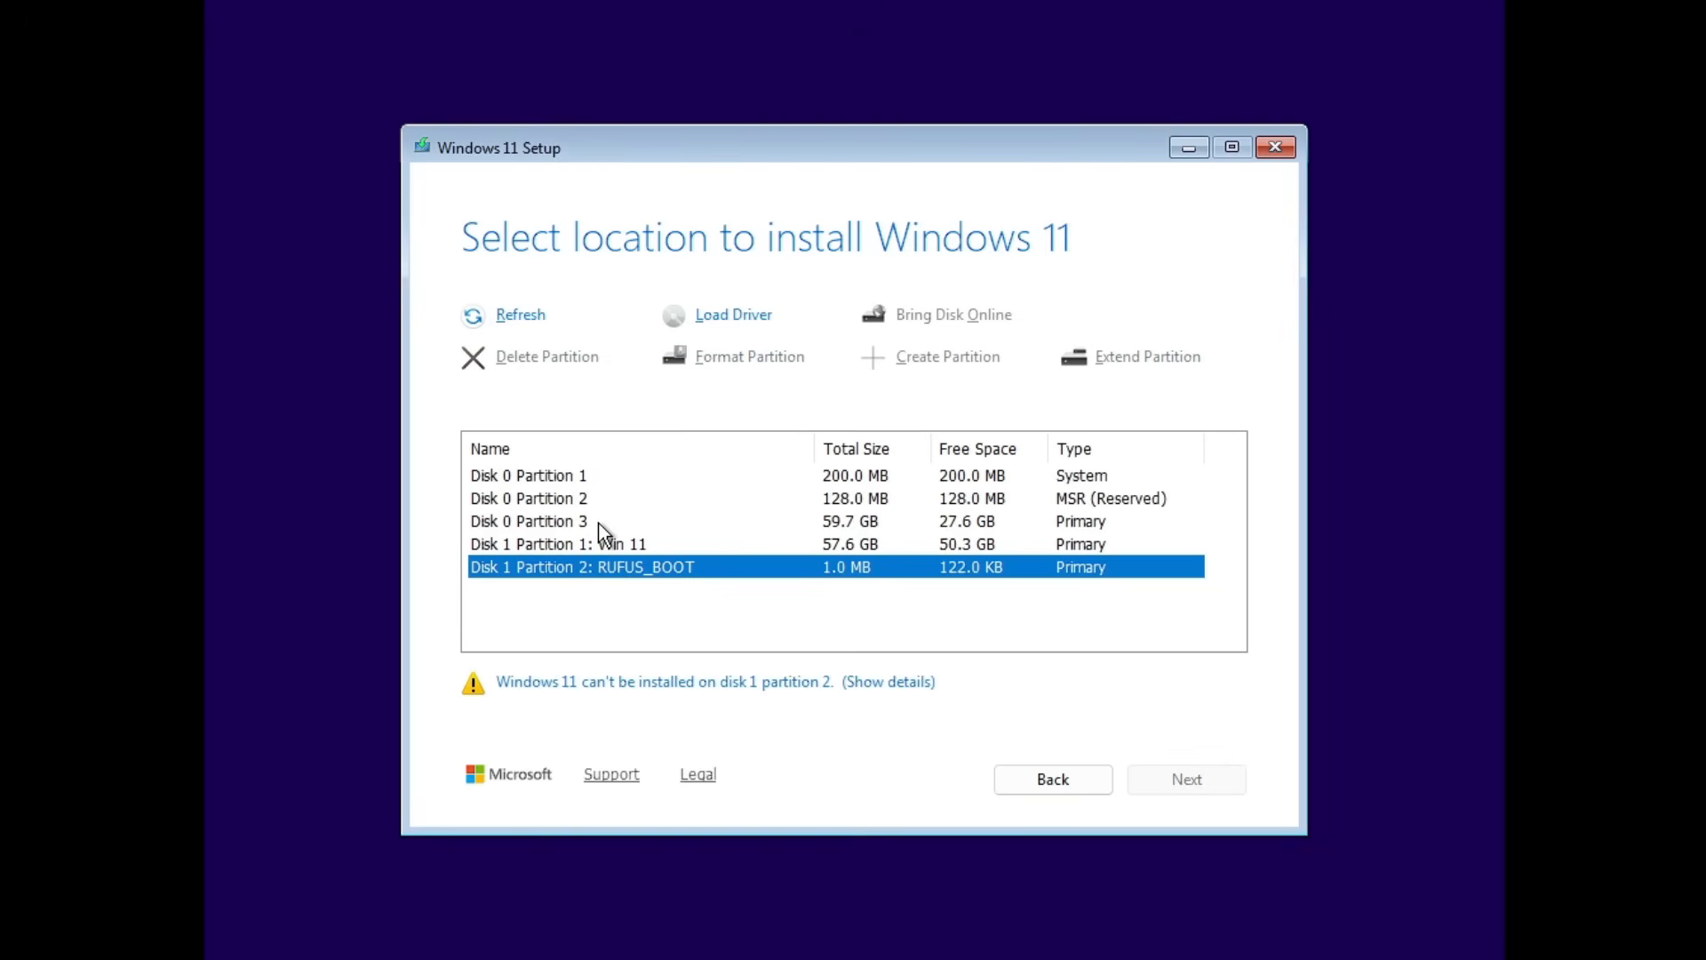
{"action": "left_click", "coordinate": [599, 520]}
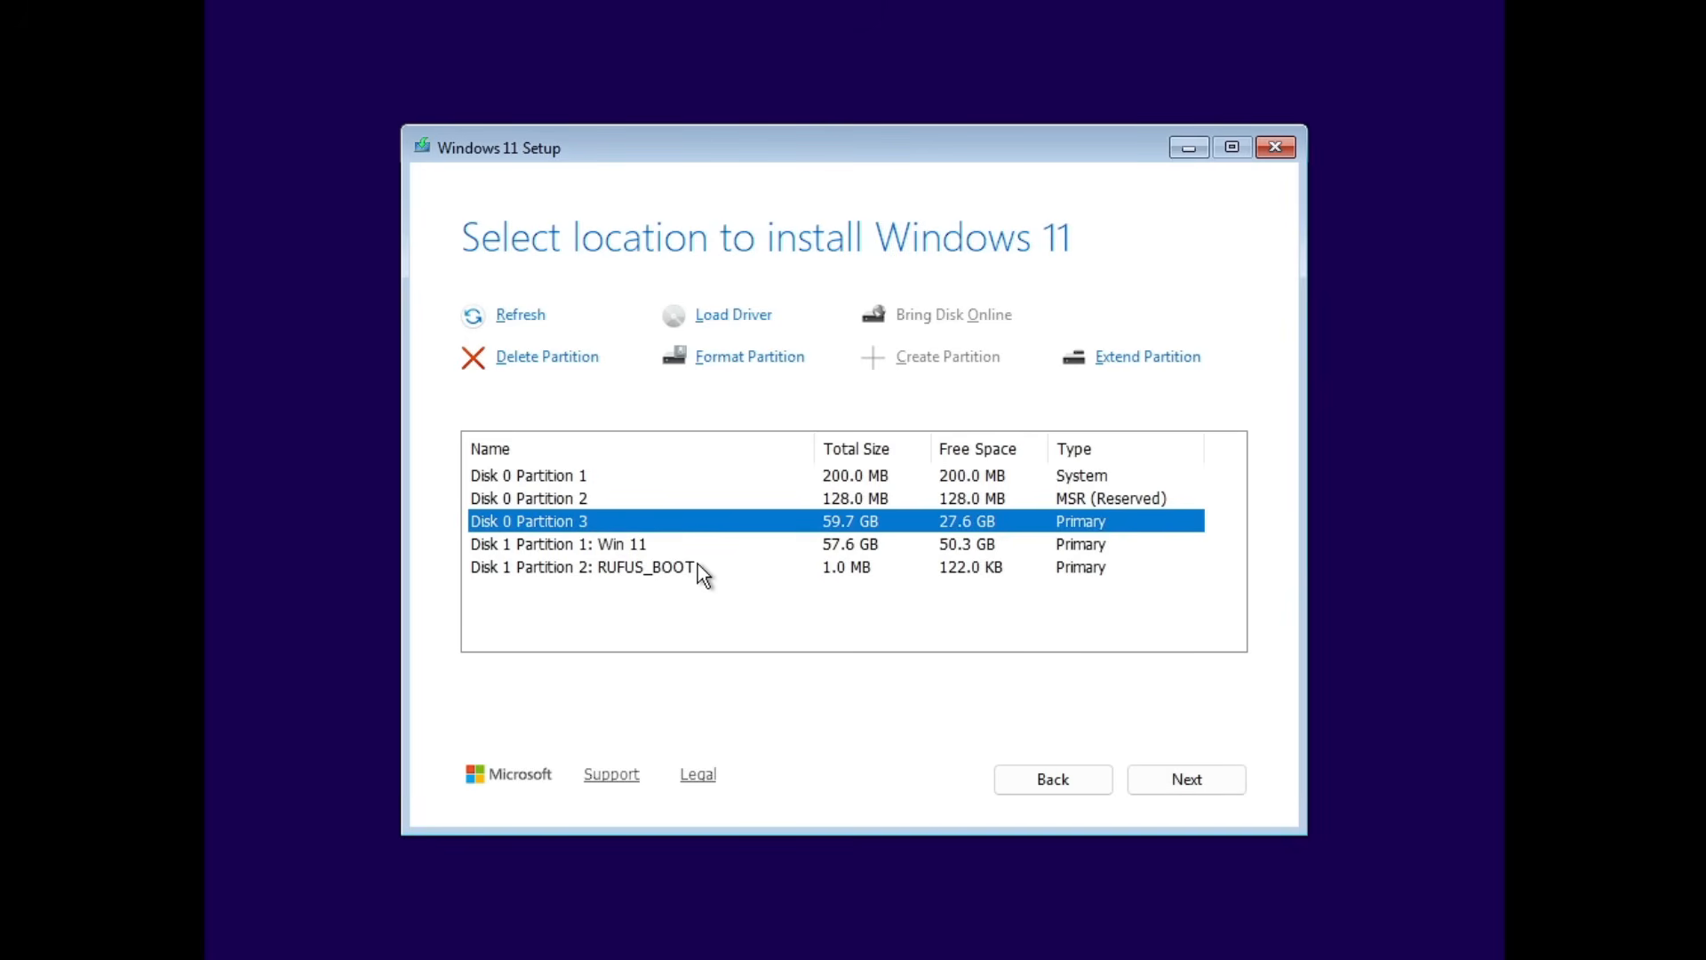
Step: Delete Partitions 3, 2 and 1 of Disk 0 and start installing Windows 11 Pro on the resulting unallocated space
{"action": "left_click", "coordinate": [584, 365]}
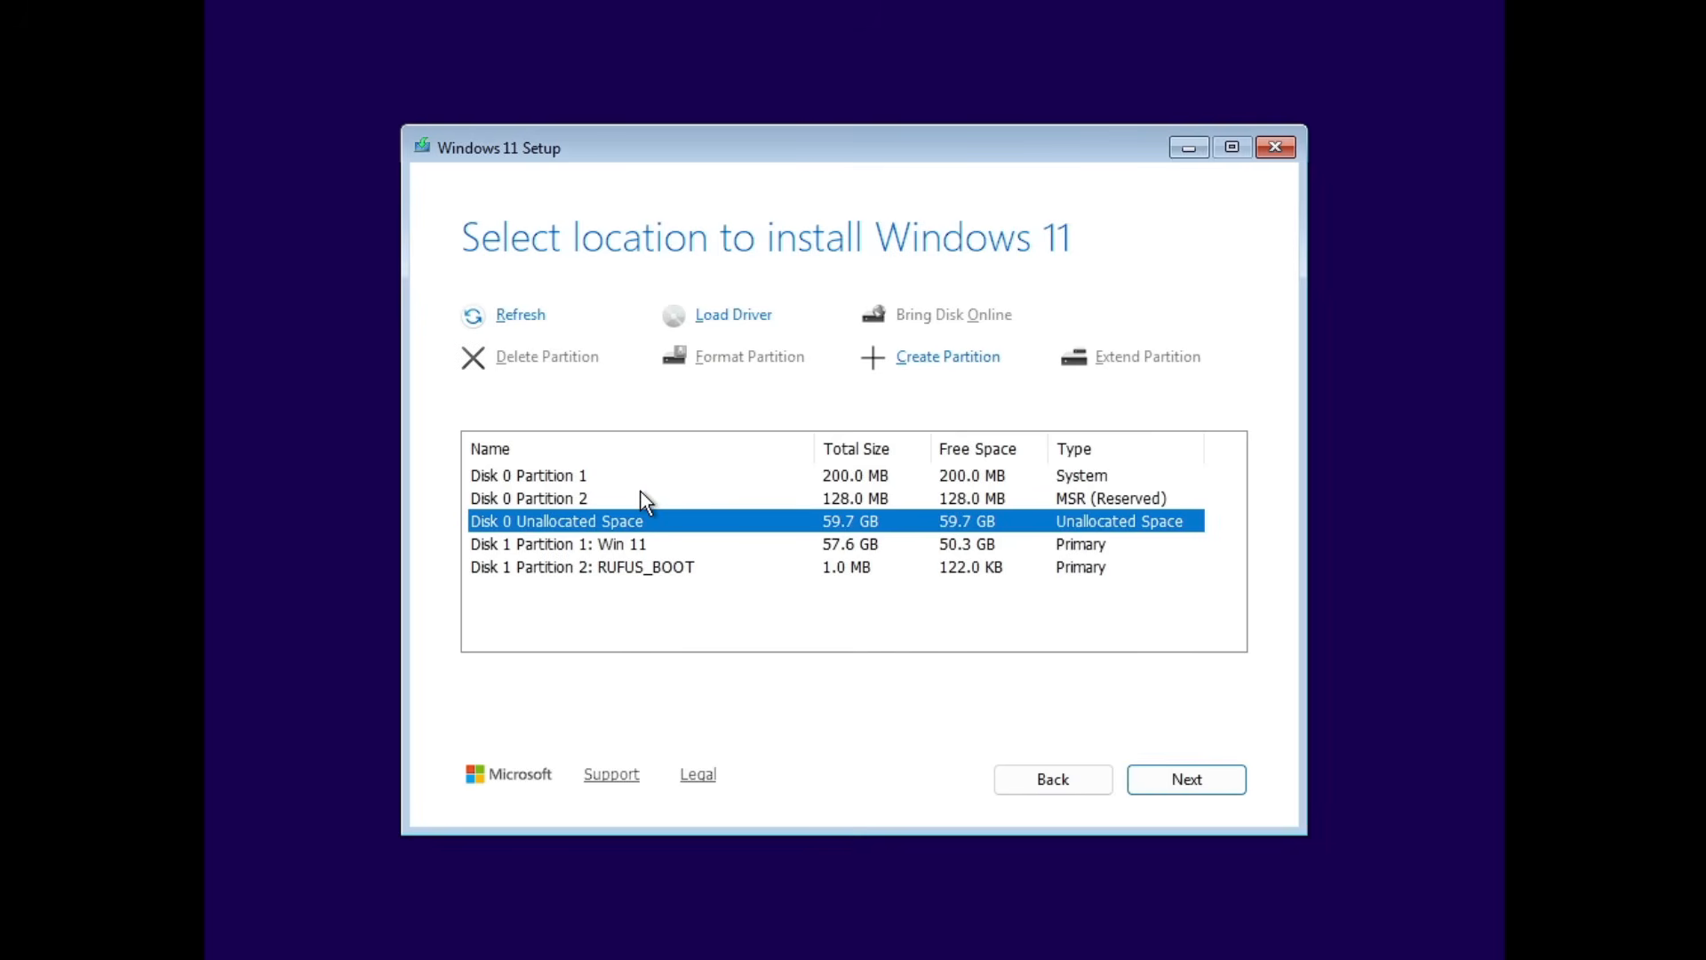
{"action": "left_click", "coordinate": [640, 498]}
{"action": "left_click", "coordinate": [579, 364]}
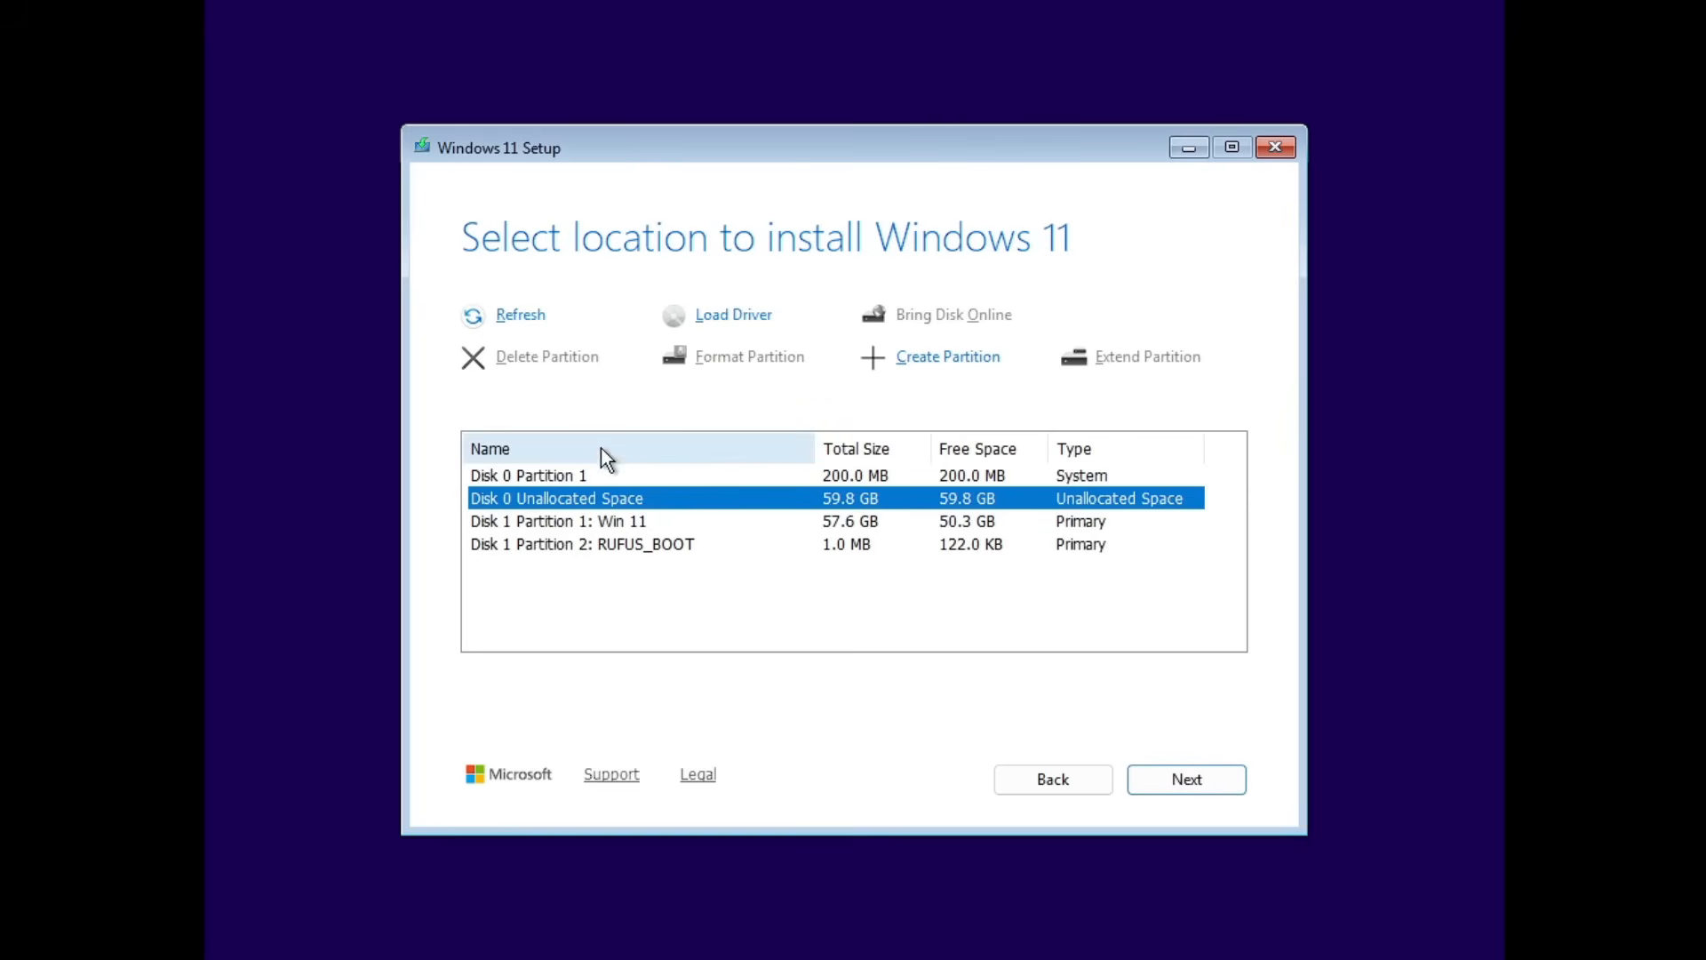
{"action": "left_click", "coordinate": [586, 476]}
{"action": "left_click", "coordinate": [544, 363]}
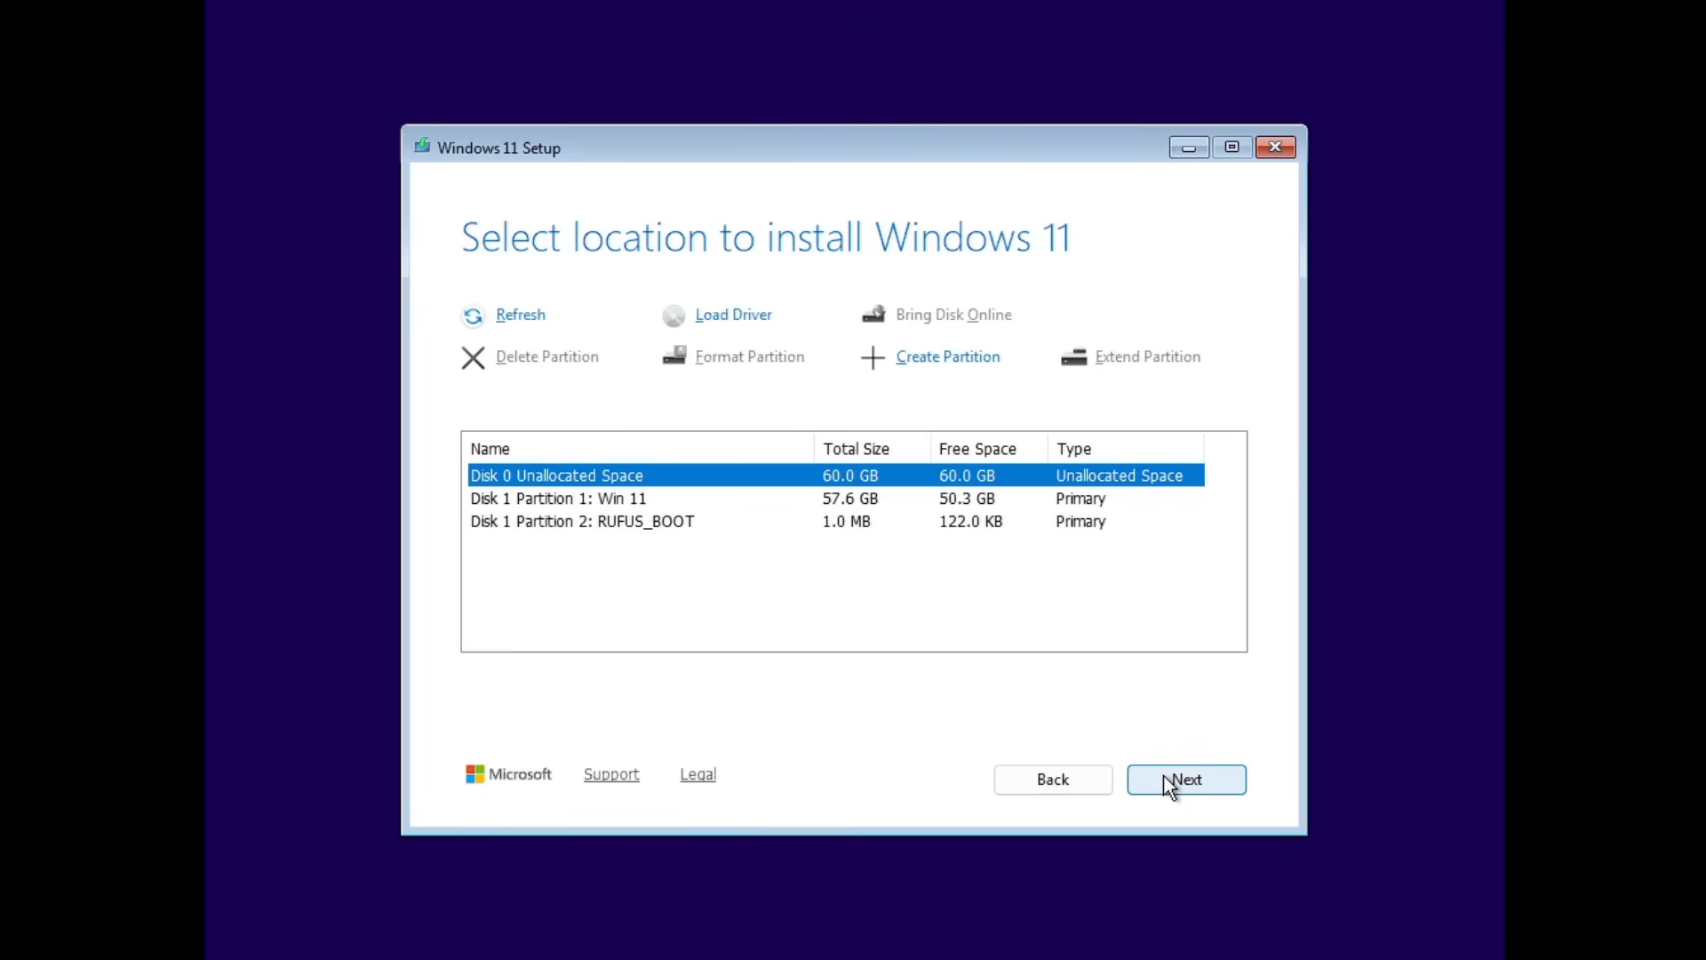
{"action": "left_click", "coordinate": [1166, 780]}
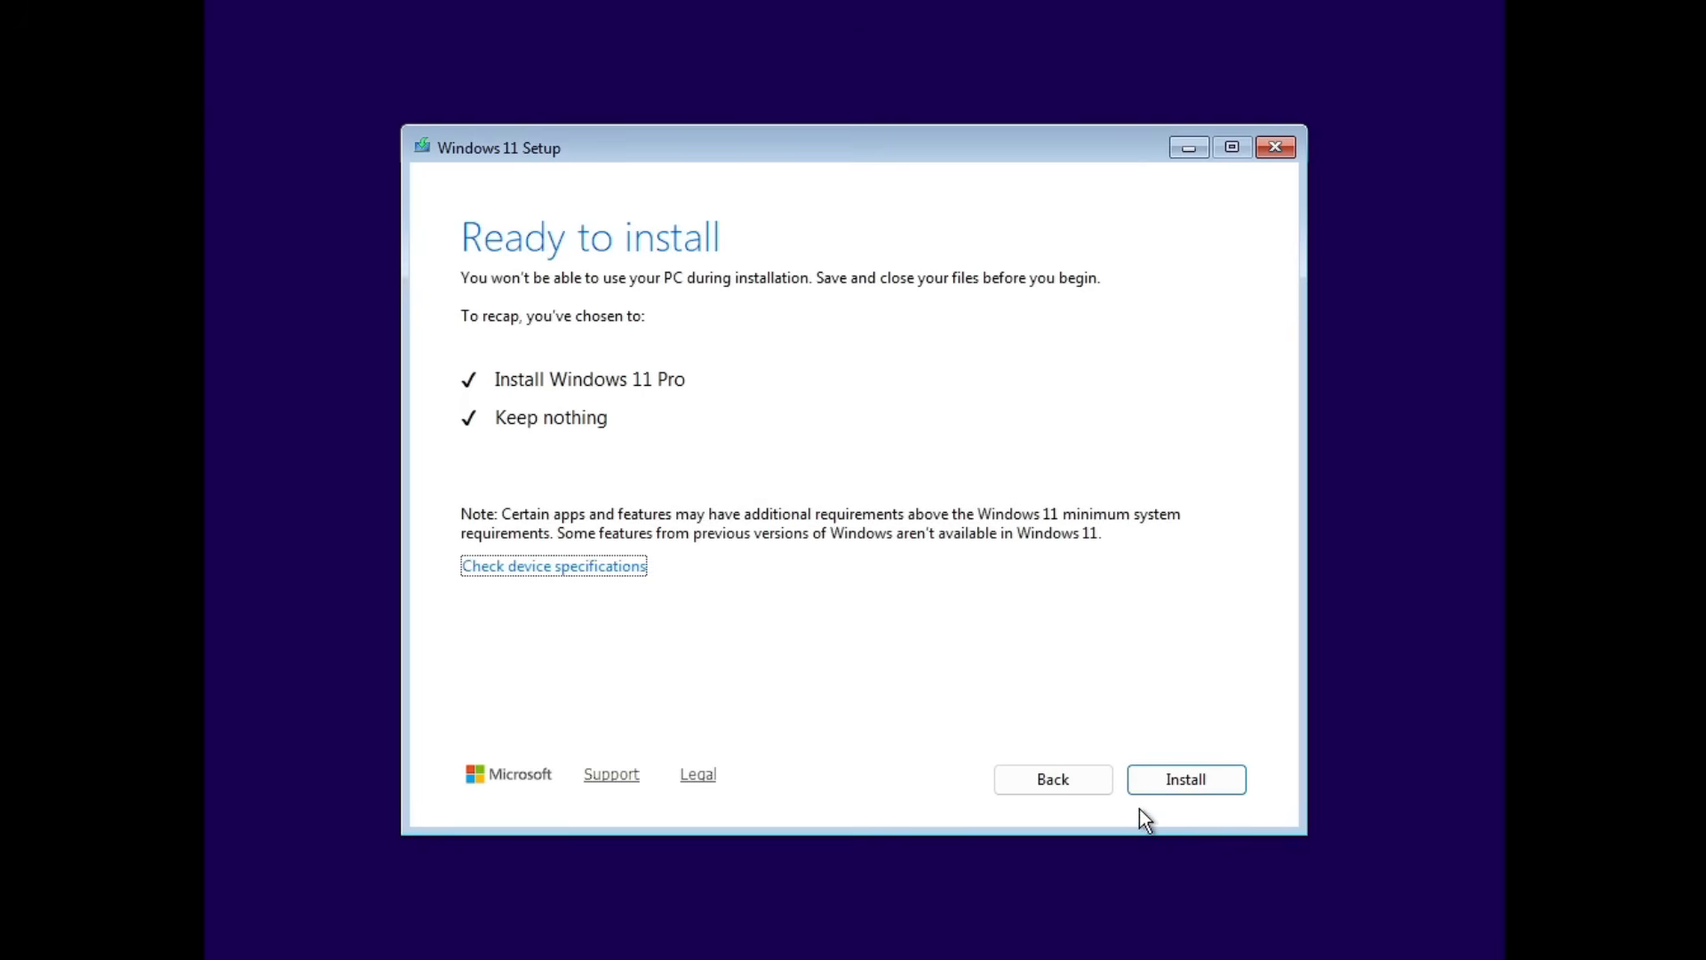
{"action": "left_click", "coordinate": [1167, 786]}
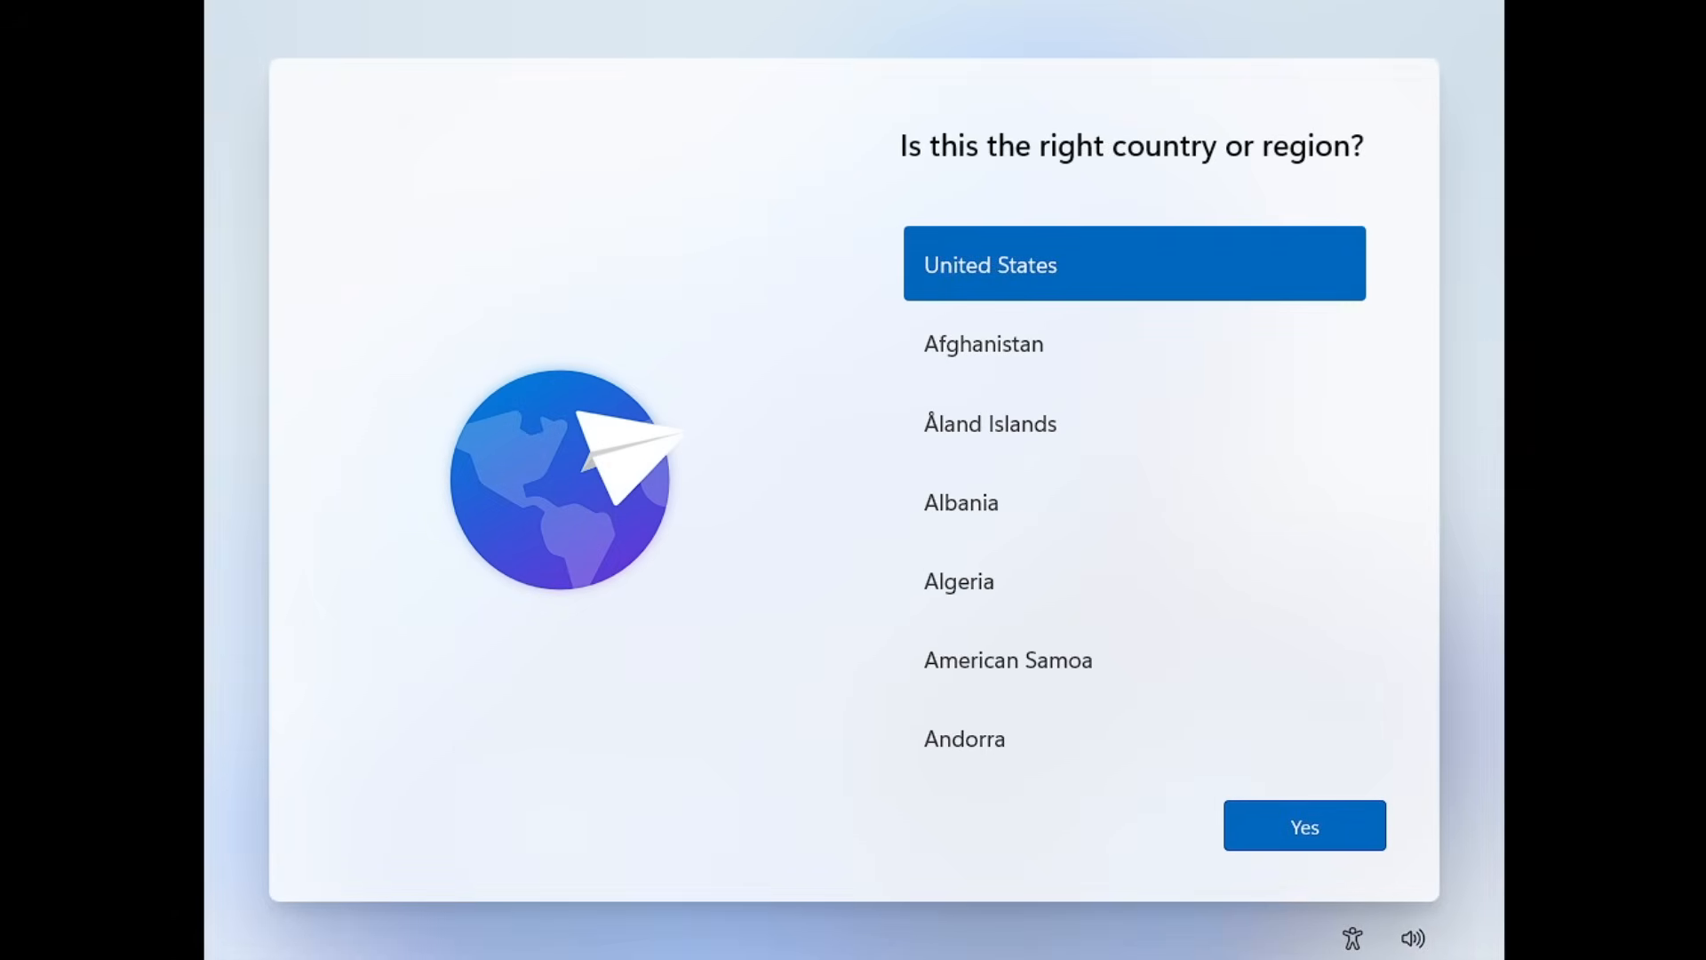
Step: Accept United States as the region and the default keyboard layout, skip a second layout, and continue setup without internet
{"action": "left_click", "coordinate": [1310, 840]}
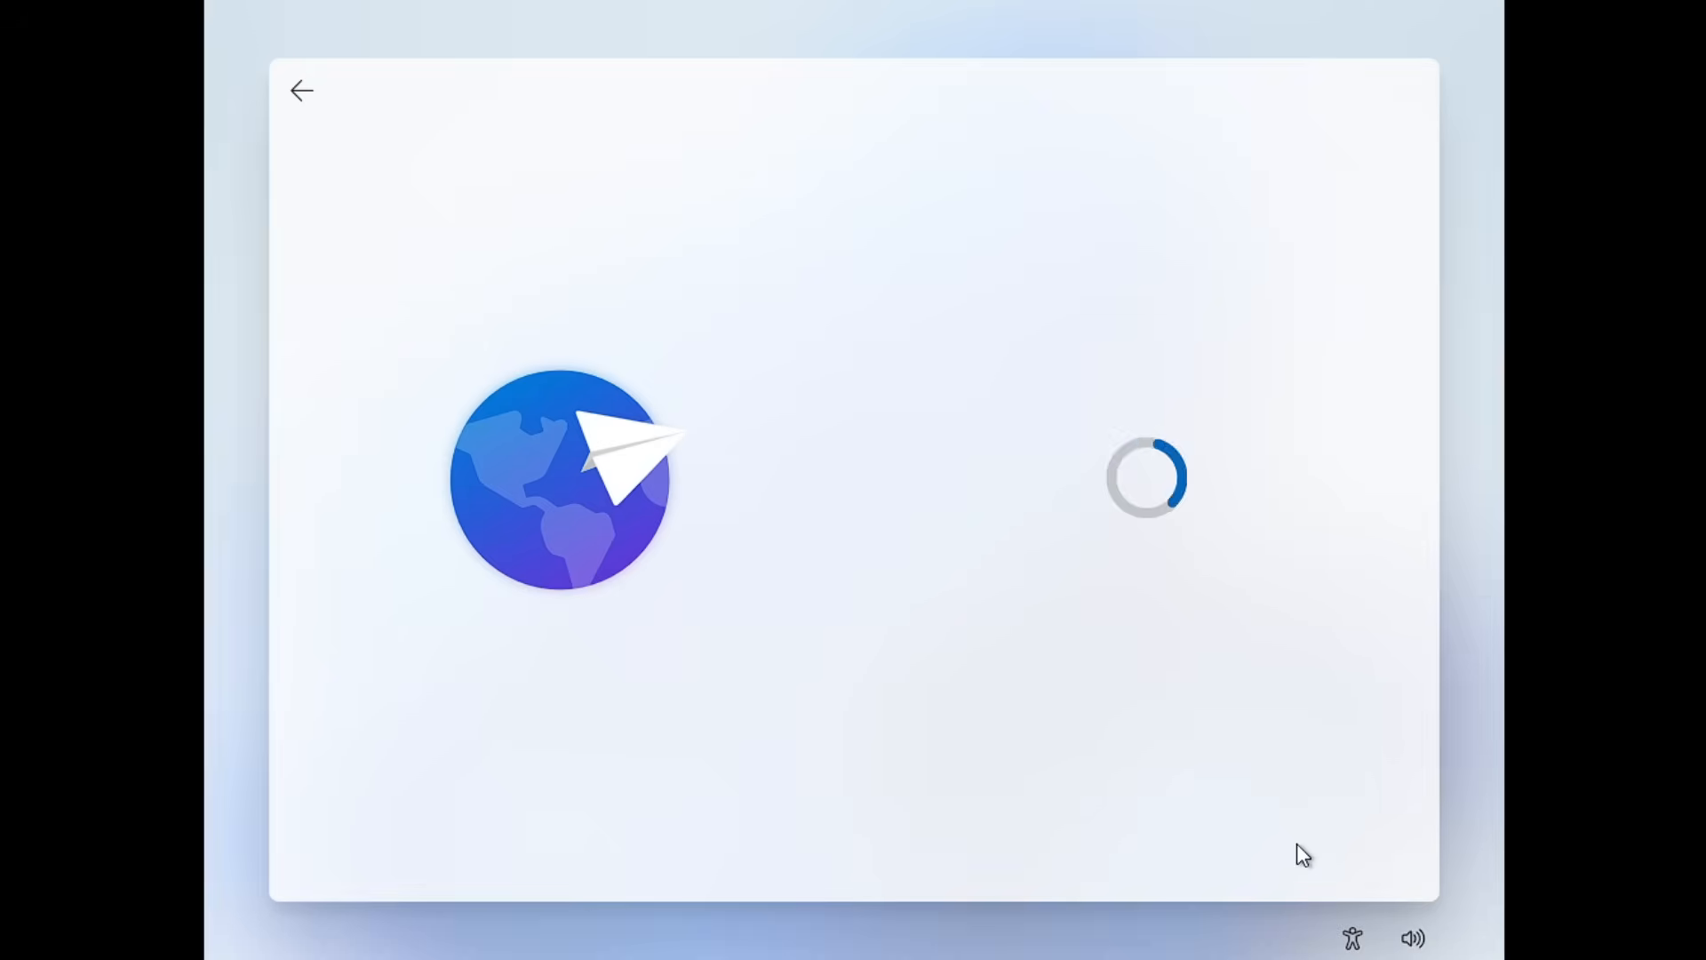
{"action": "left_click", "coordinate": [1308, 844]}
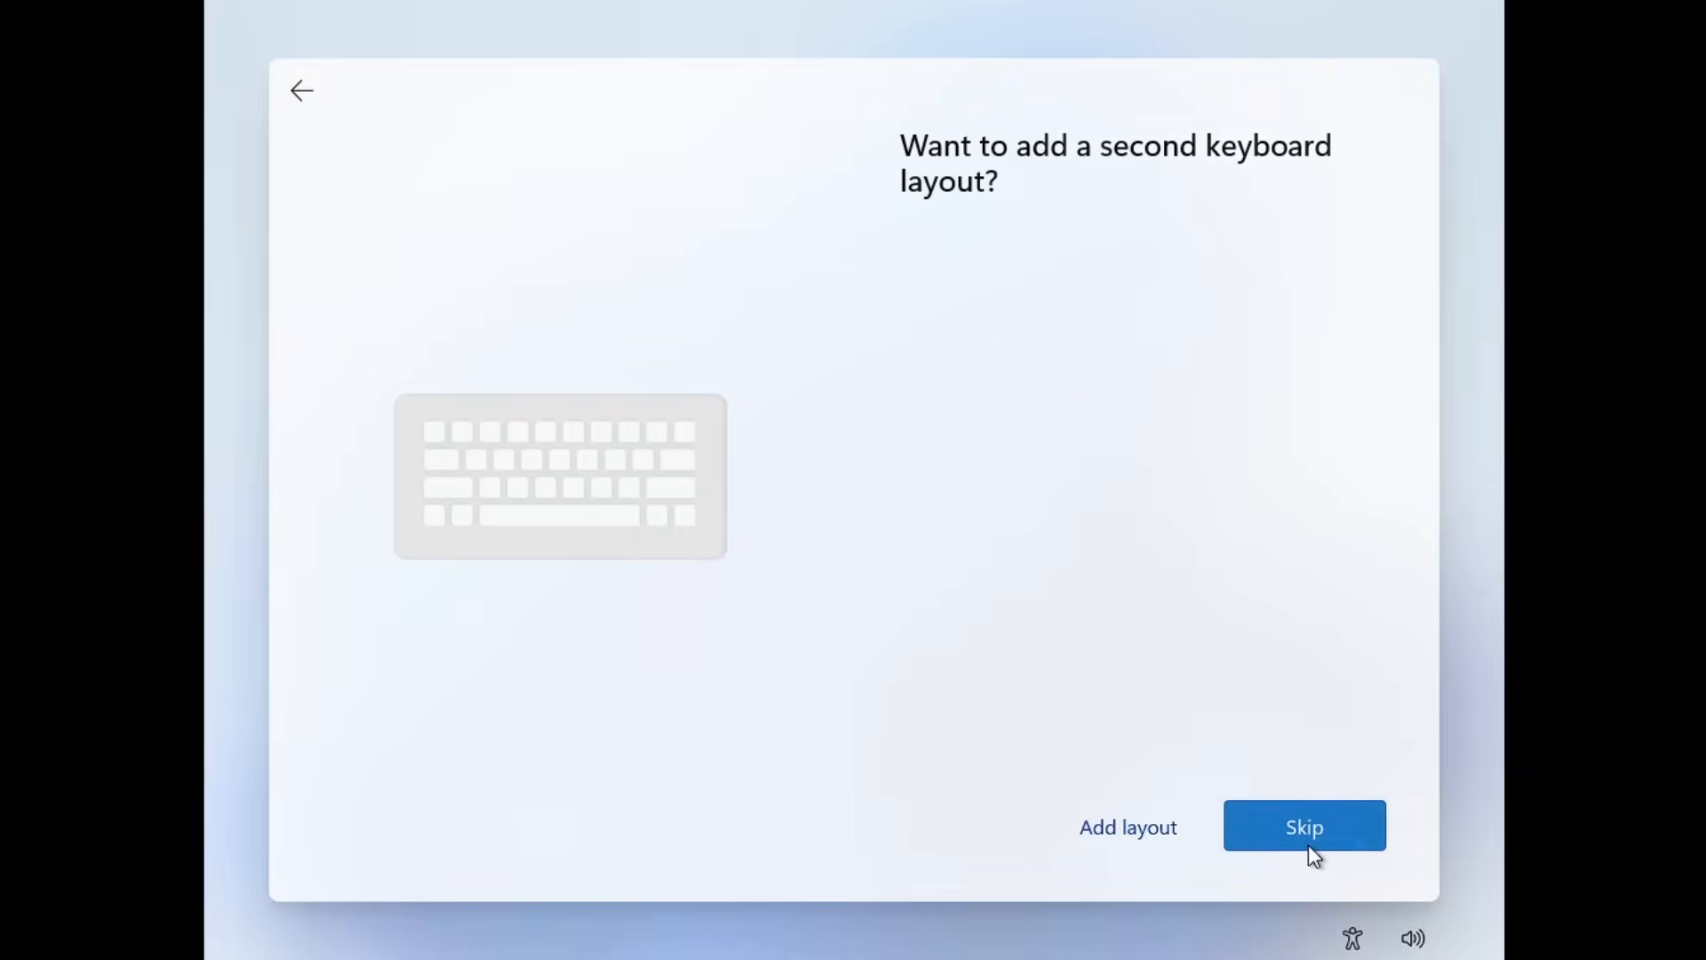
{"action": "left_click", "coordinate": [1308, 844]}
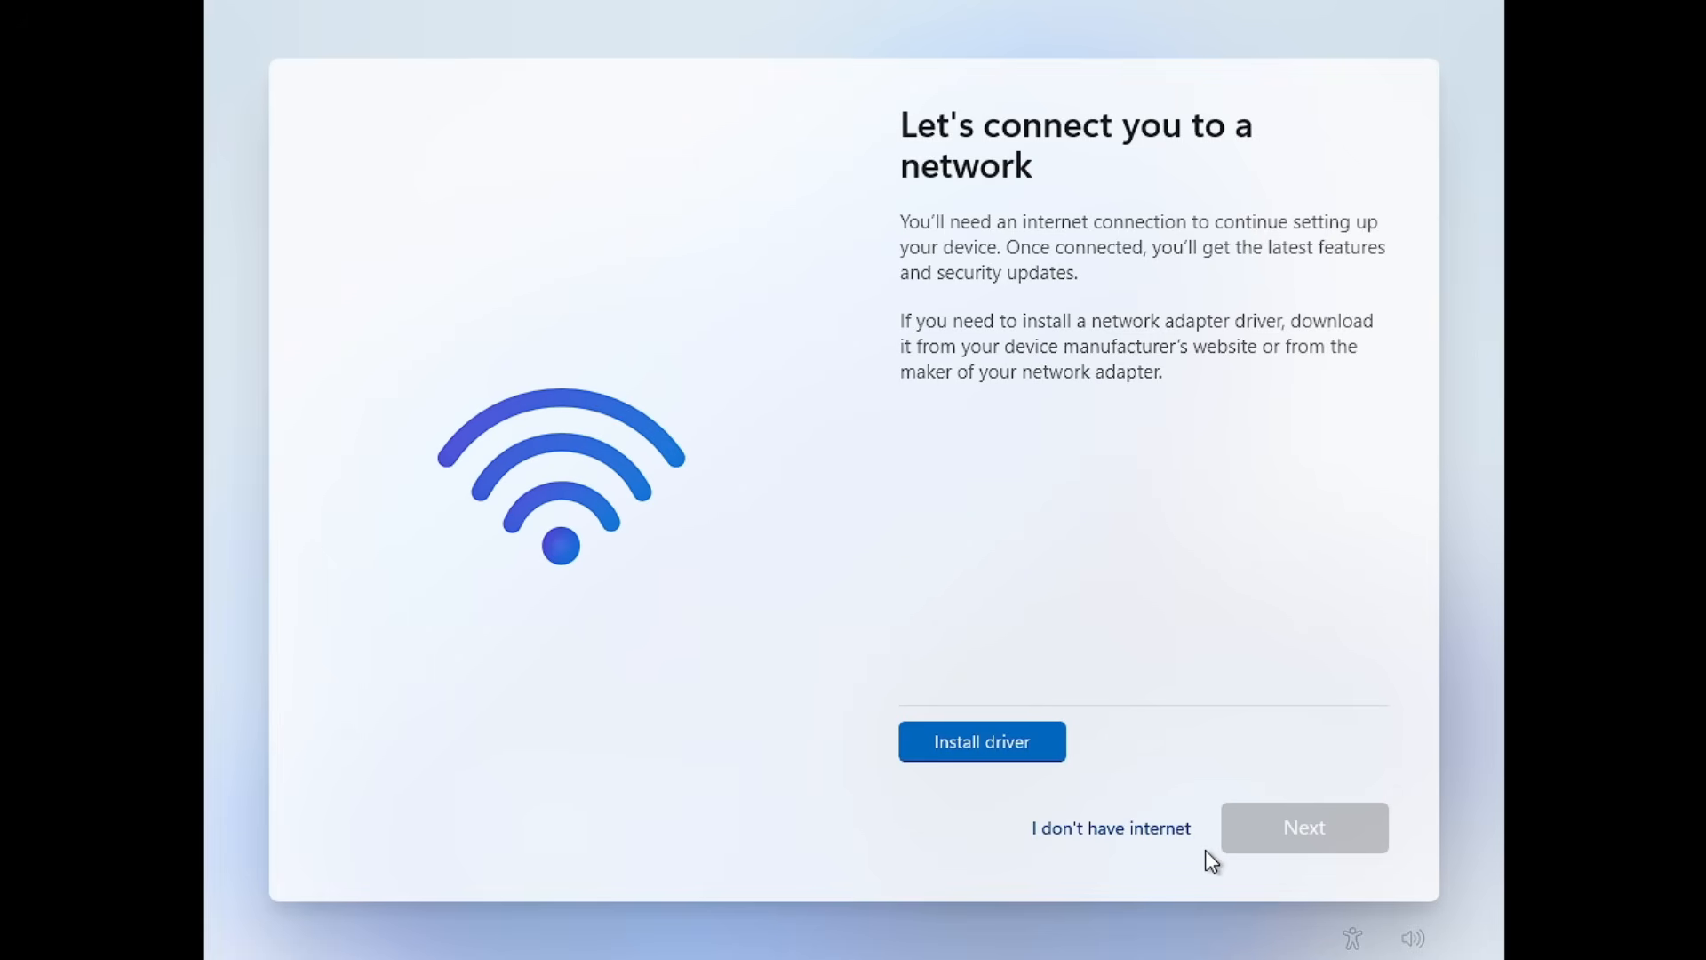
{"action": "left_click", "coordinate": [1119, 834]}
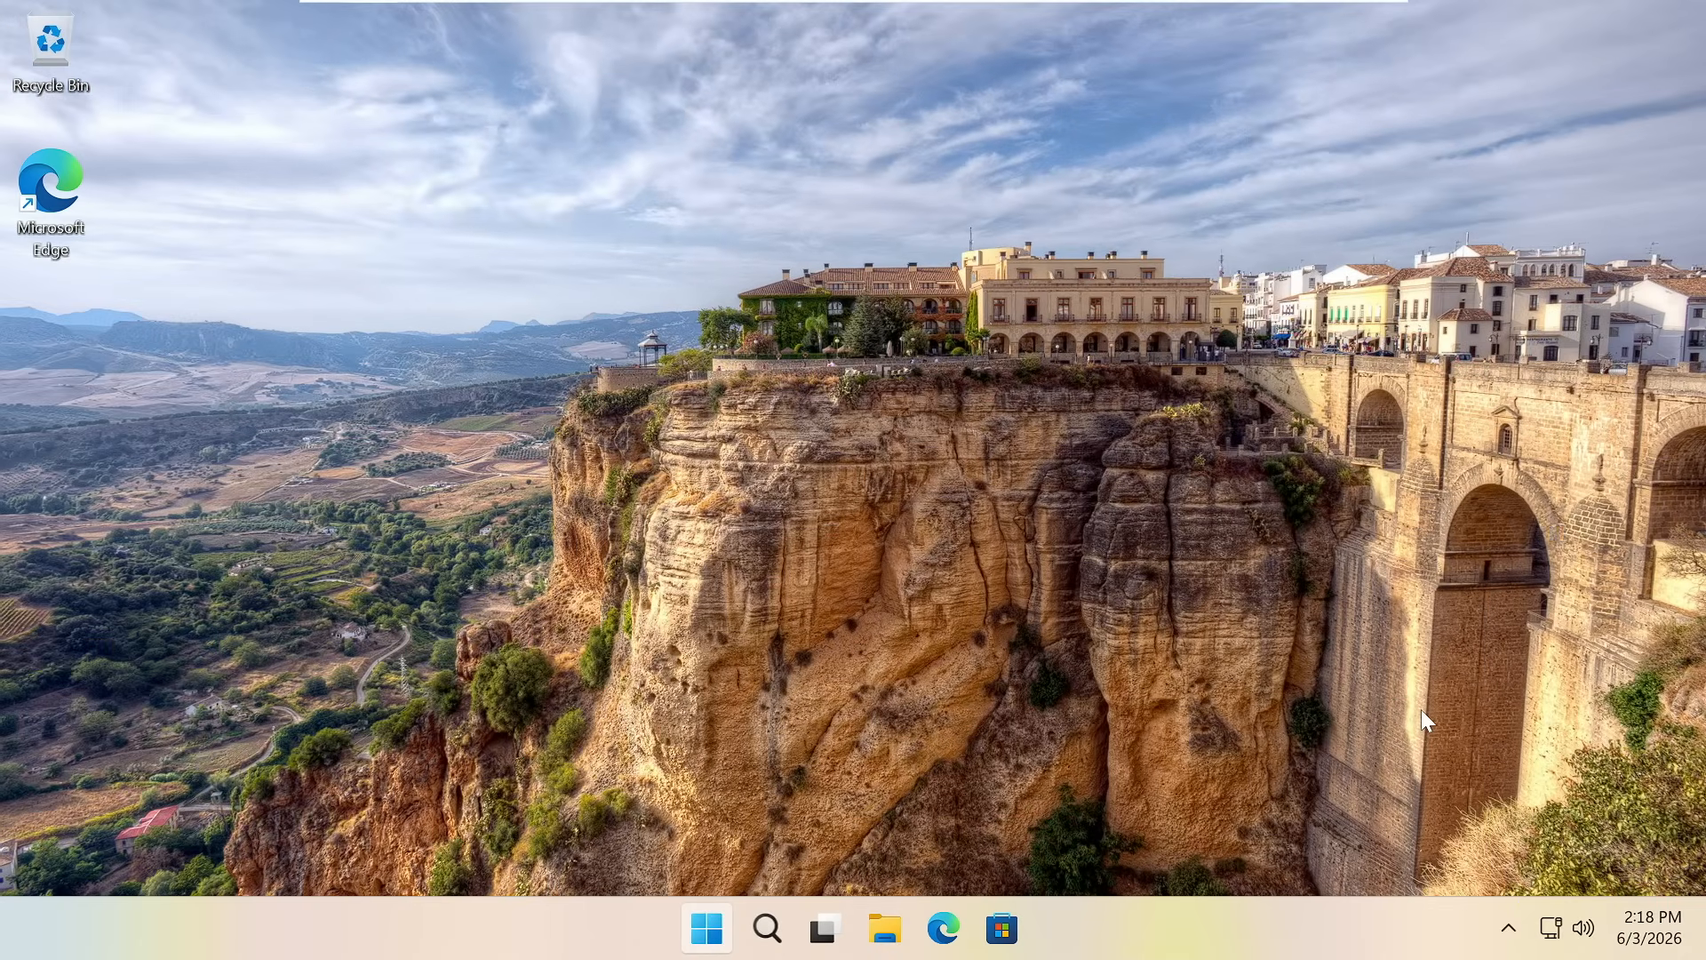
Step: Find Microsoft 365 Copilot in the full list of installed apps and uninstall it
{"action": "key", "text": "super"}
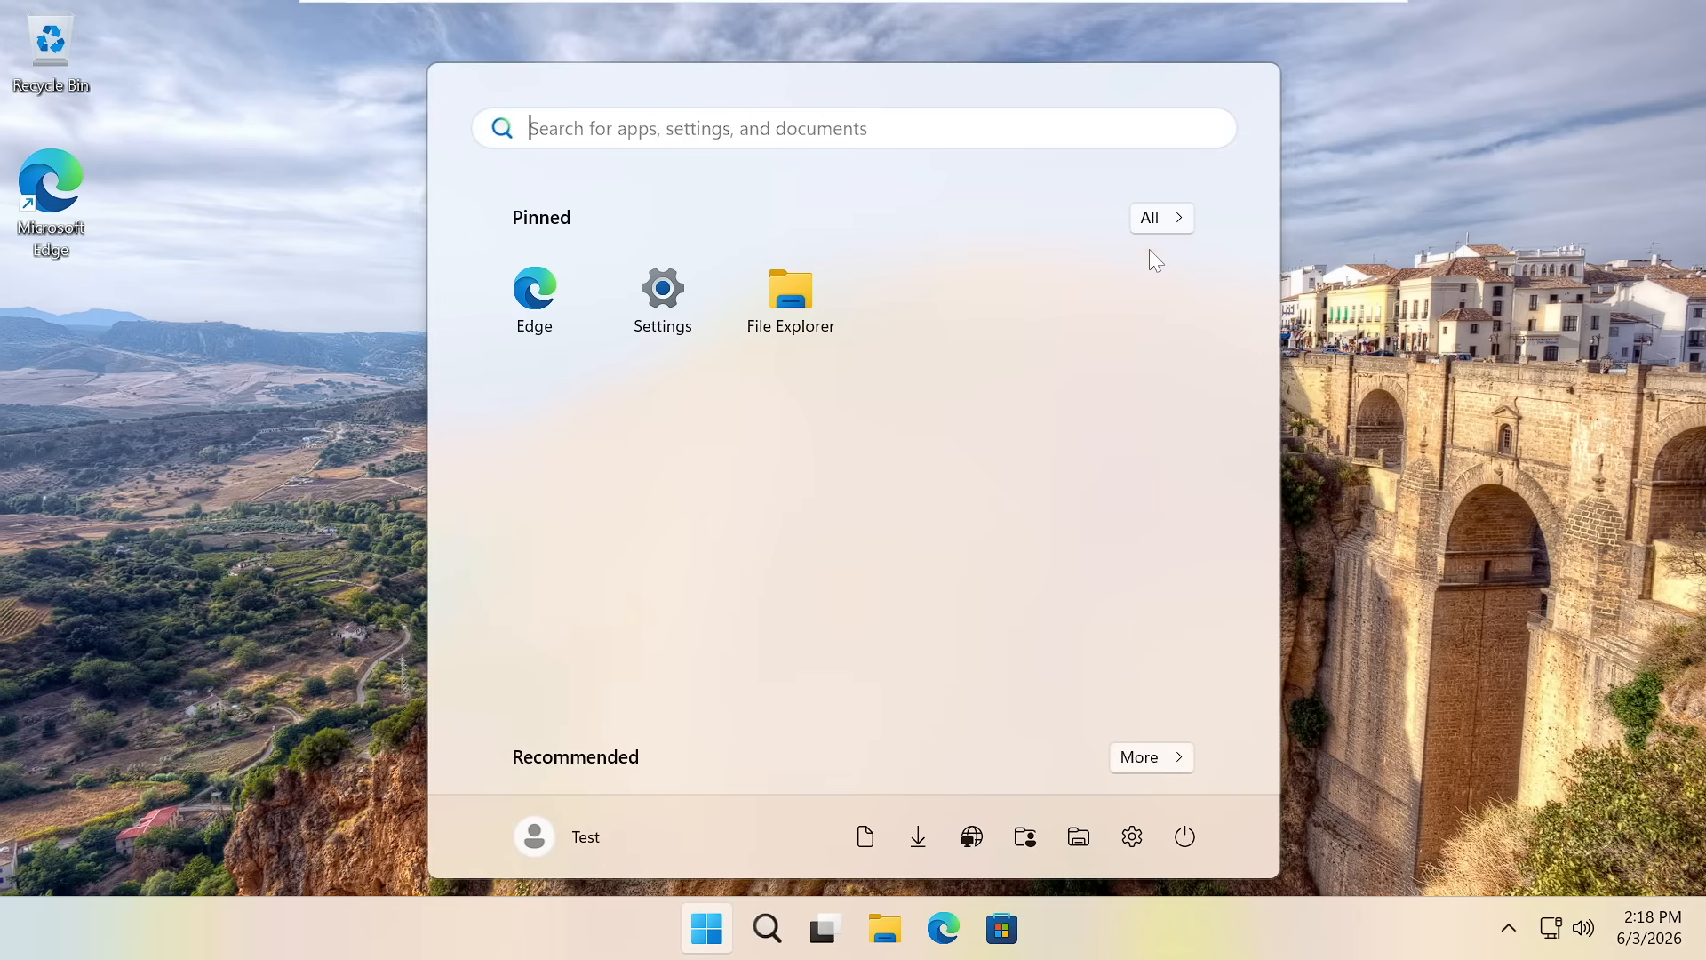
{"action": "left_click", "coordinate": [1160, 223]}
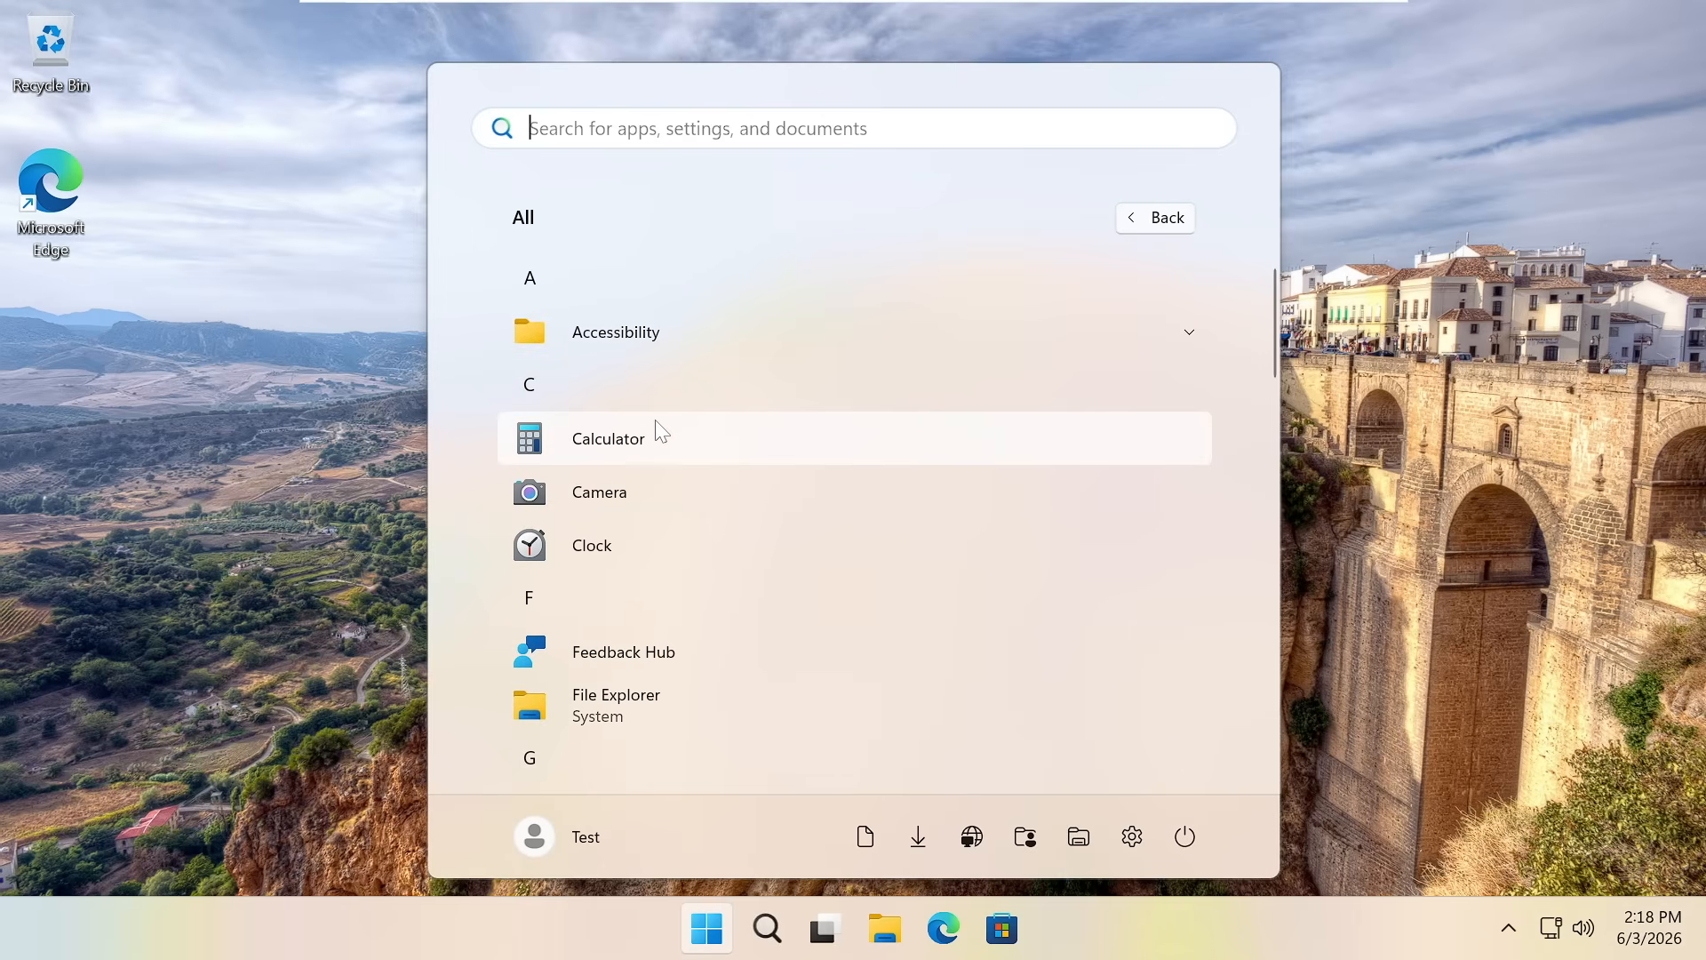
{"action": "scroll", "coordinate": [670, 430], "scroll_direction": "down", "scroll_amount": 6}
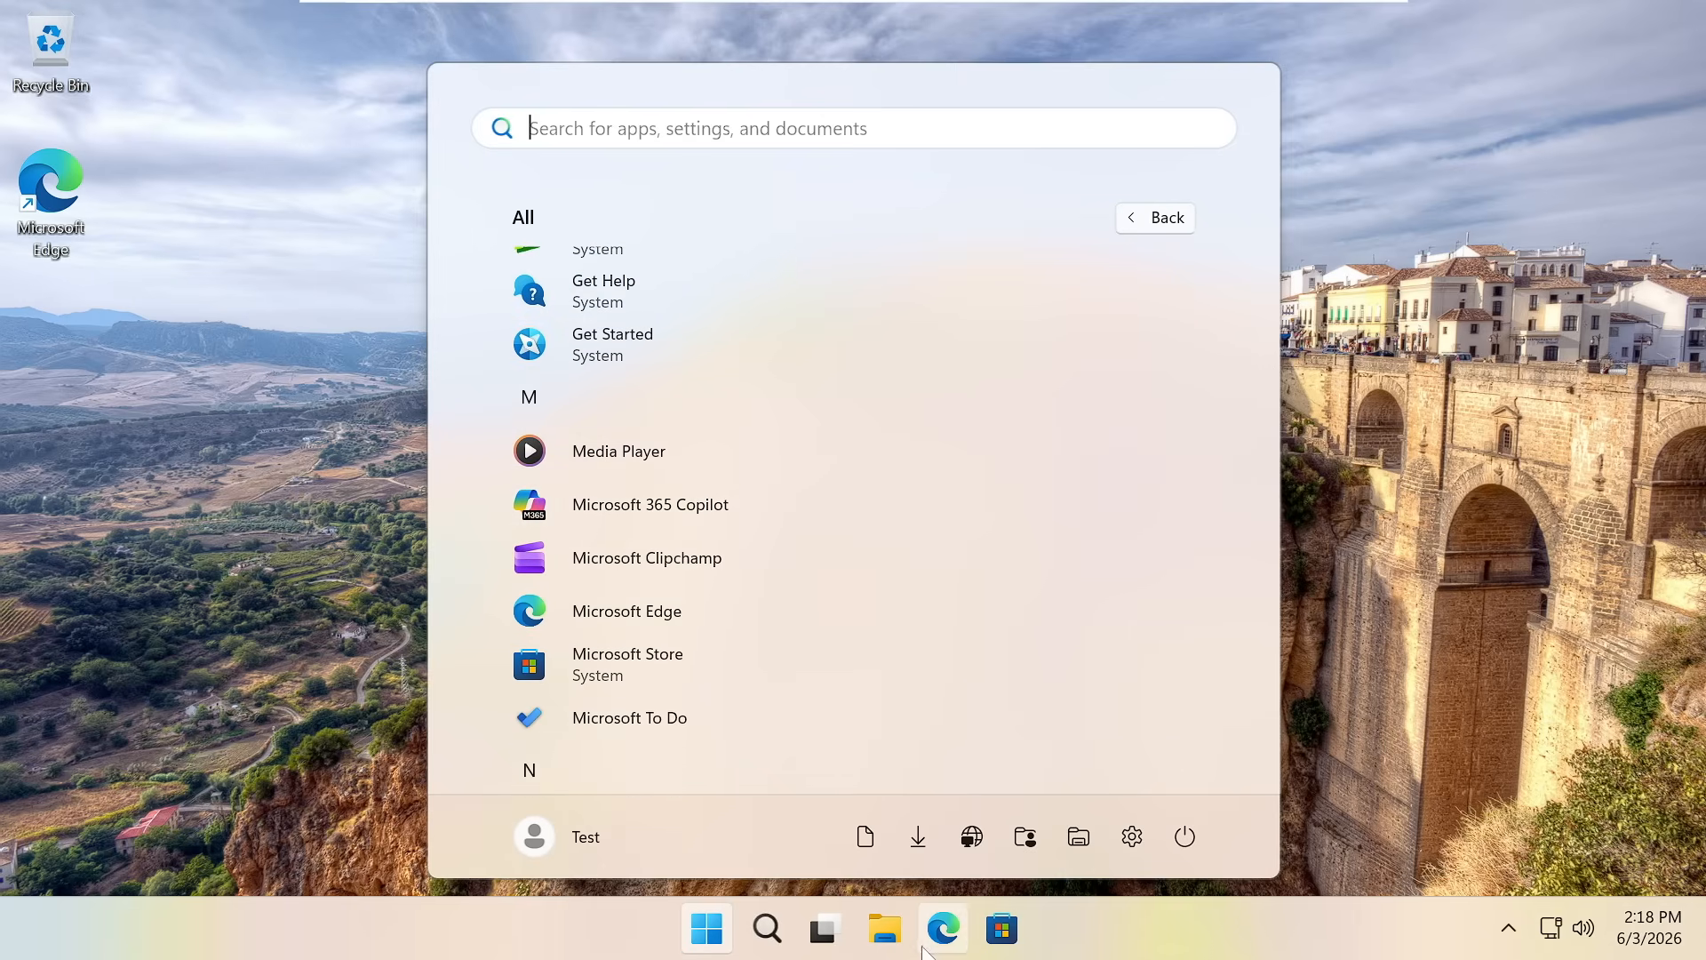
{"action": "right_click", "coordinate": [662, 510]}
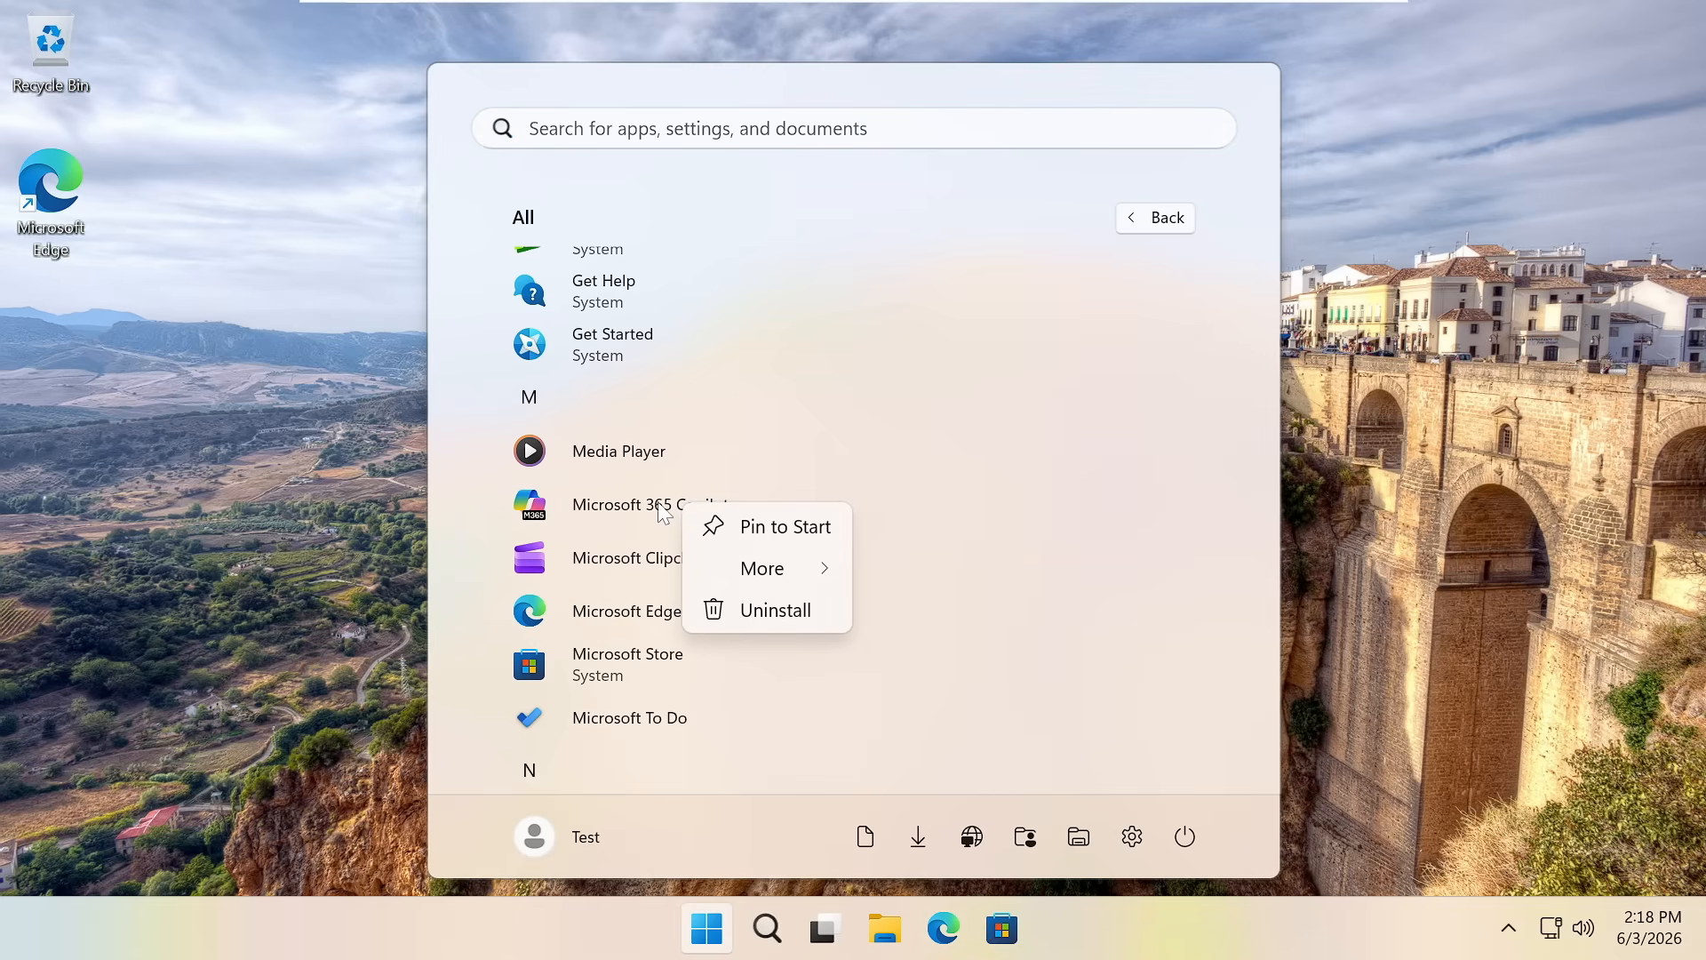
{"action": "left_click", "coordinate": [739, 610]}
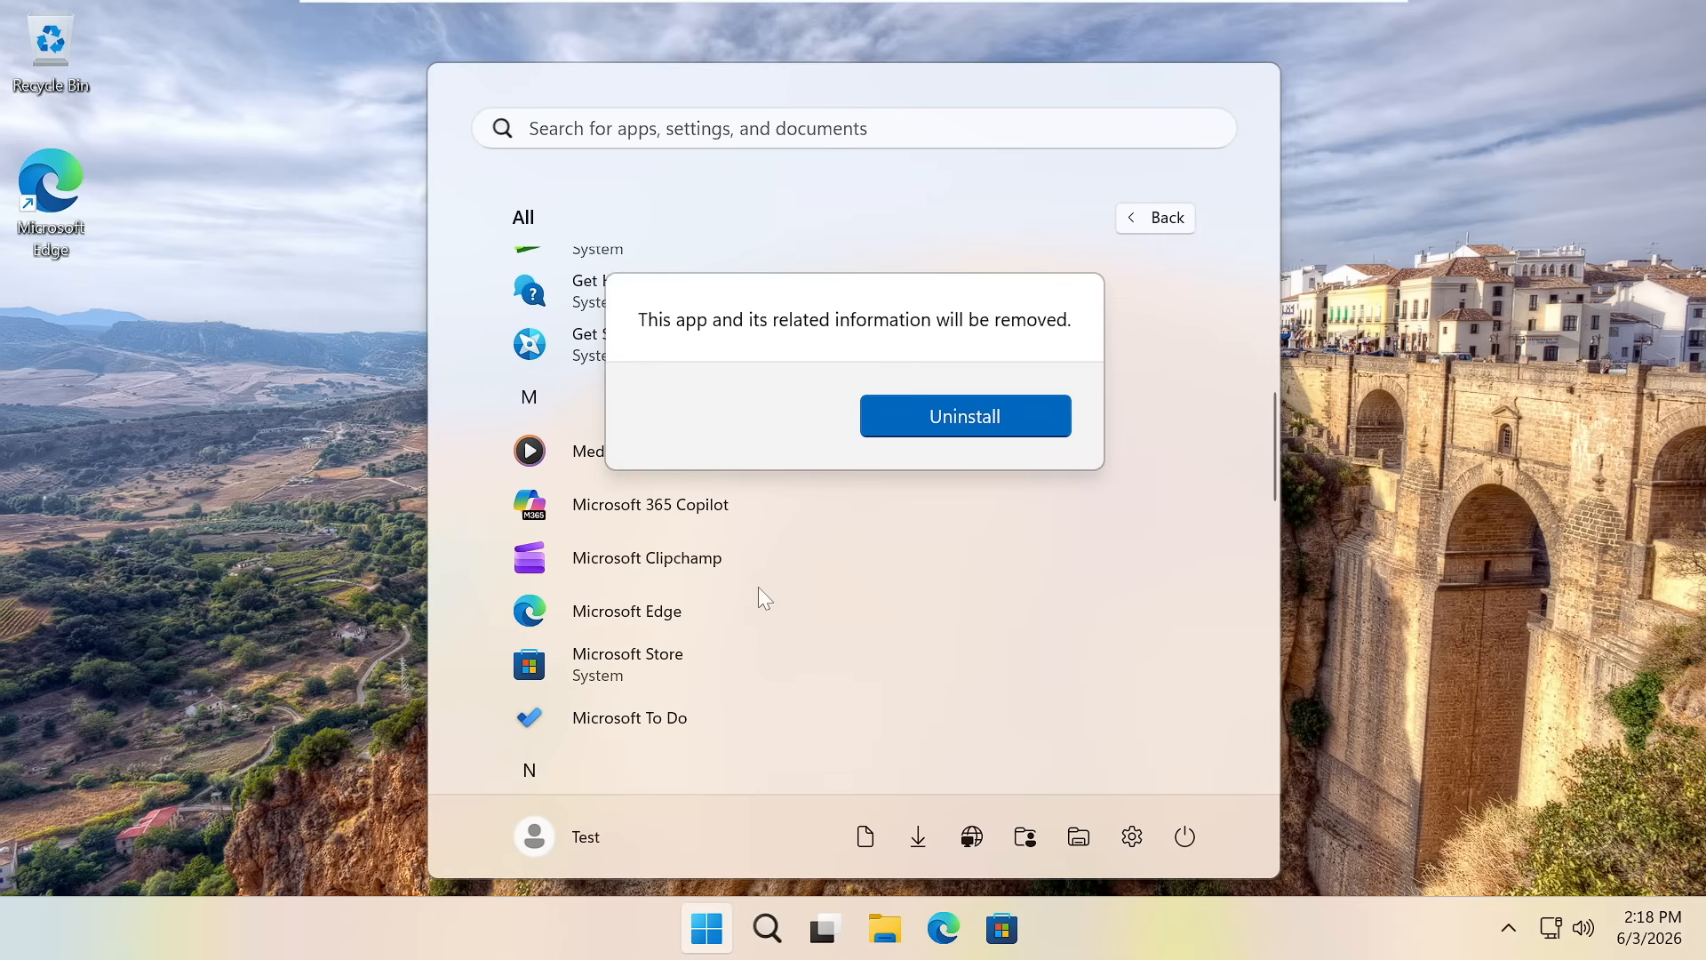
{"action": "left_click", "coordinate": [905, 427]}
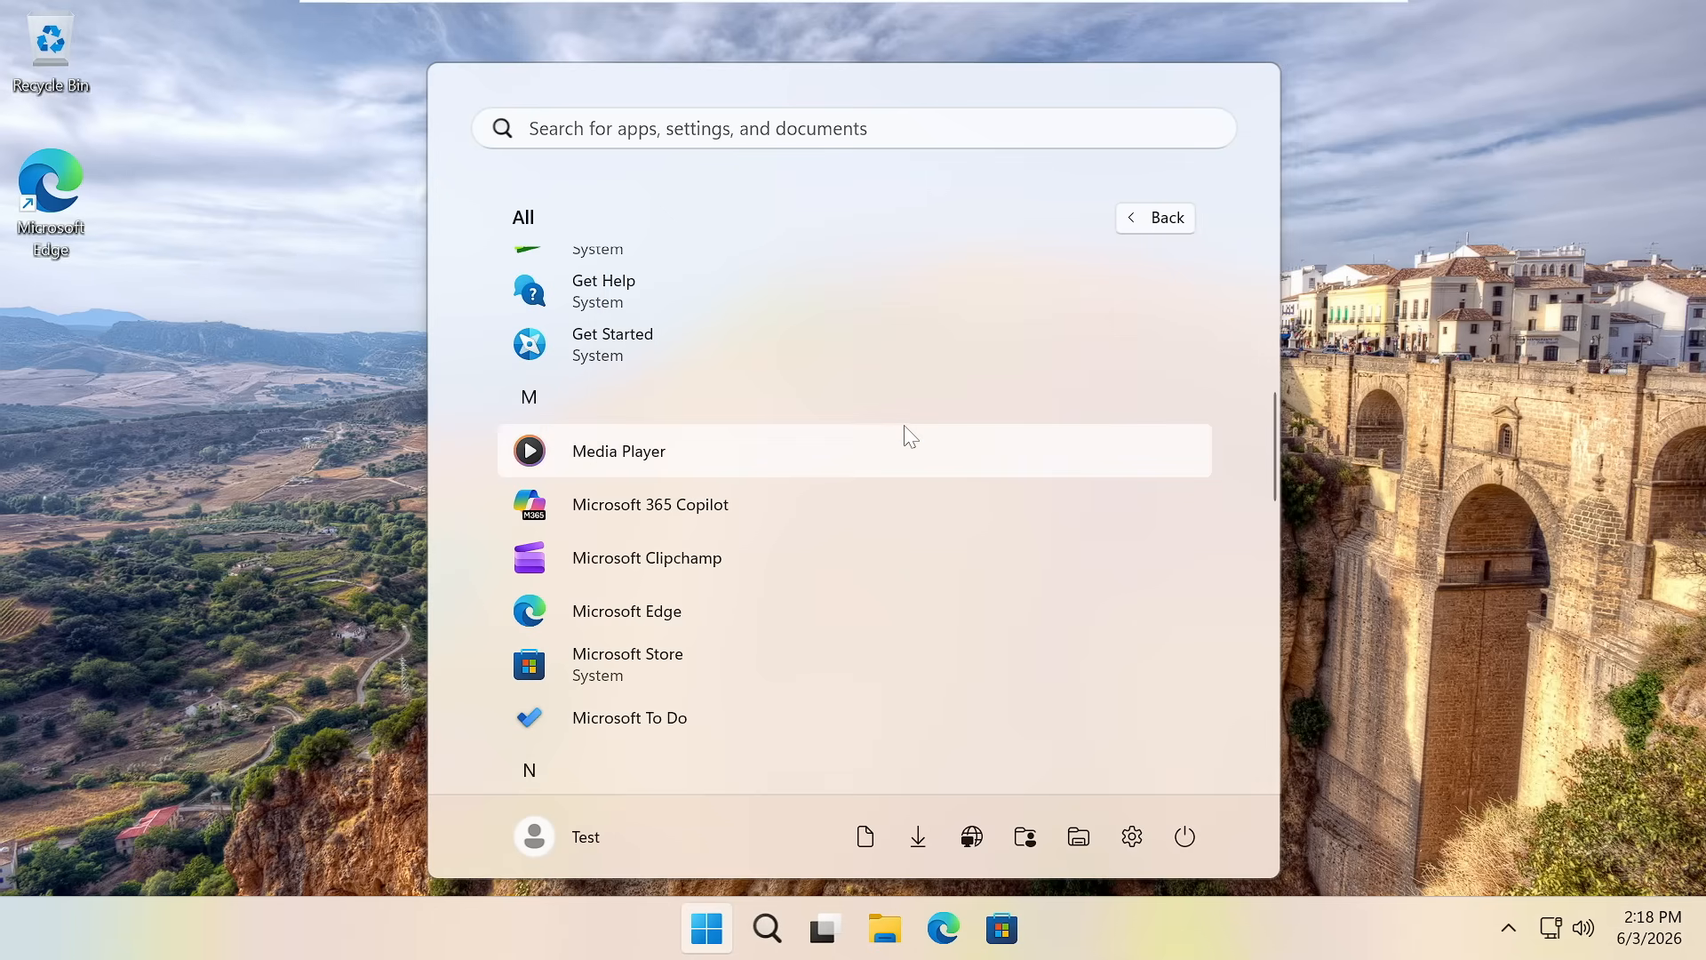
Step: Uninstall Microsoft Clipchamp and look through the remaining installed apps
{"action": "right_click", "coordinate": [716, 559]}
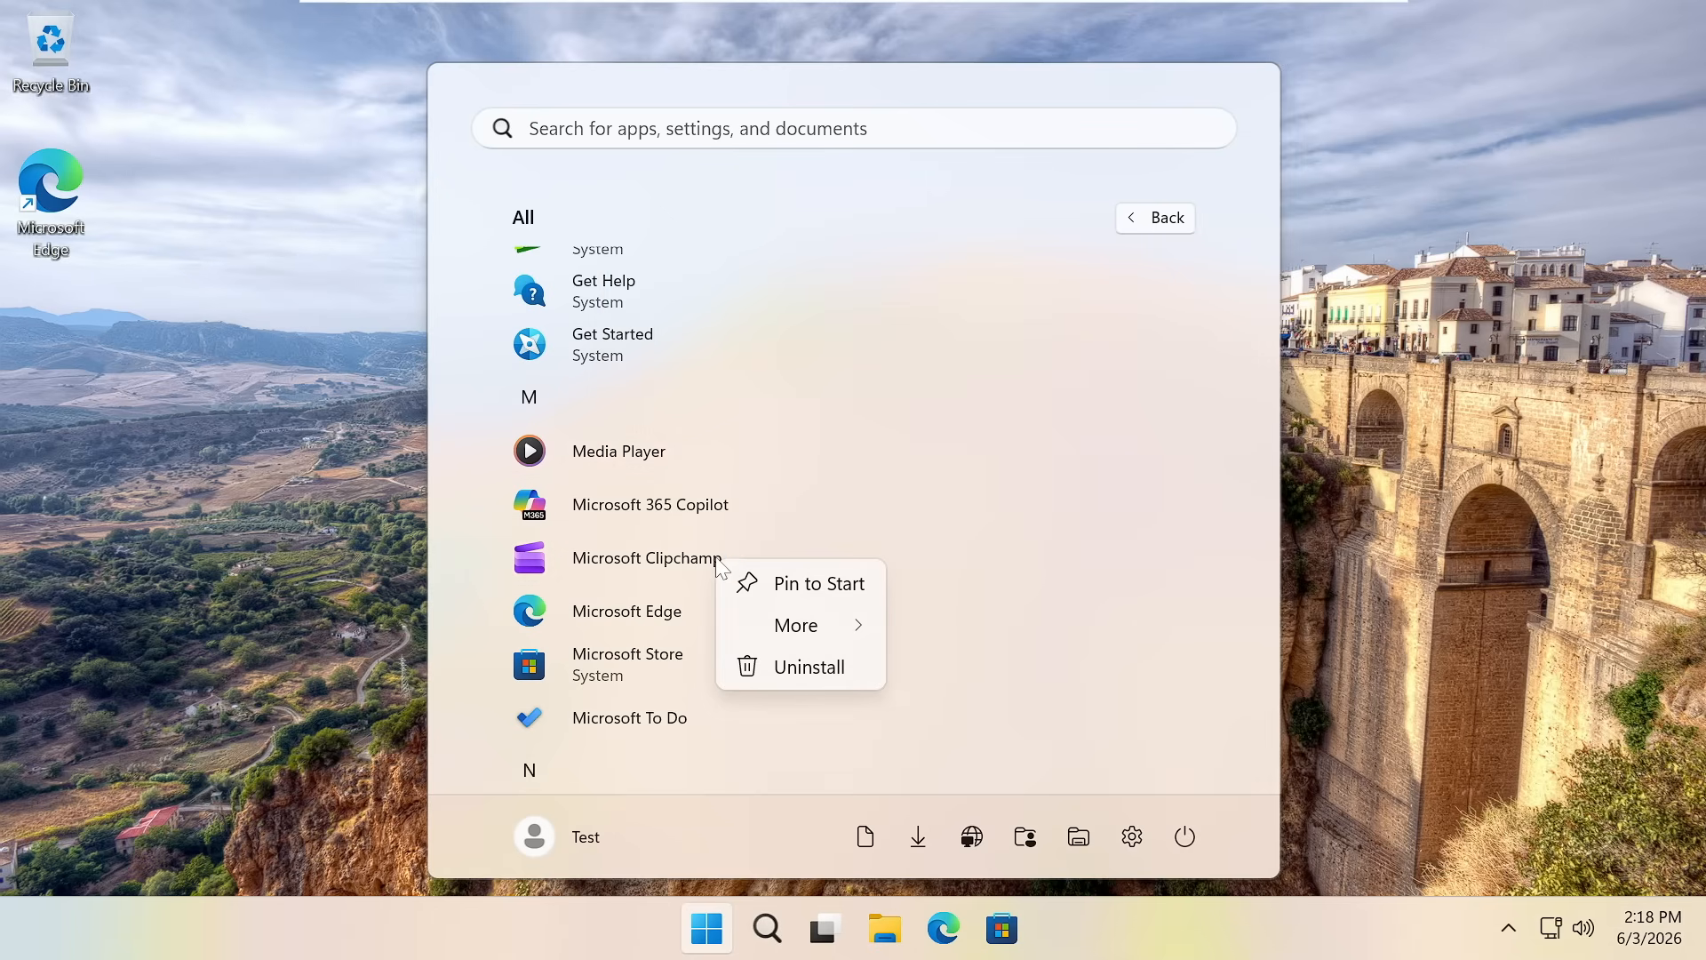
{"action": "left_click", "coordinate": [797, 669]}
{"action": "left_click", "coordinate": [924, 432]}
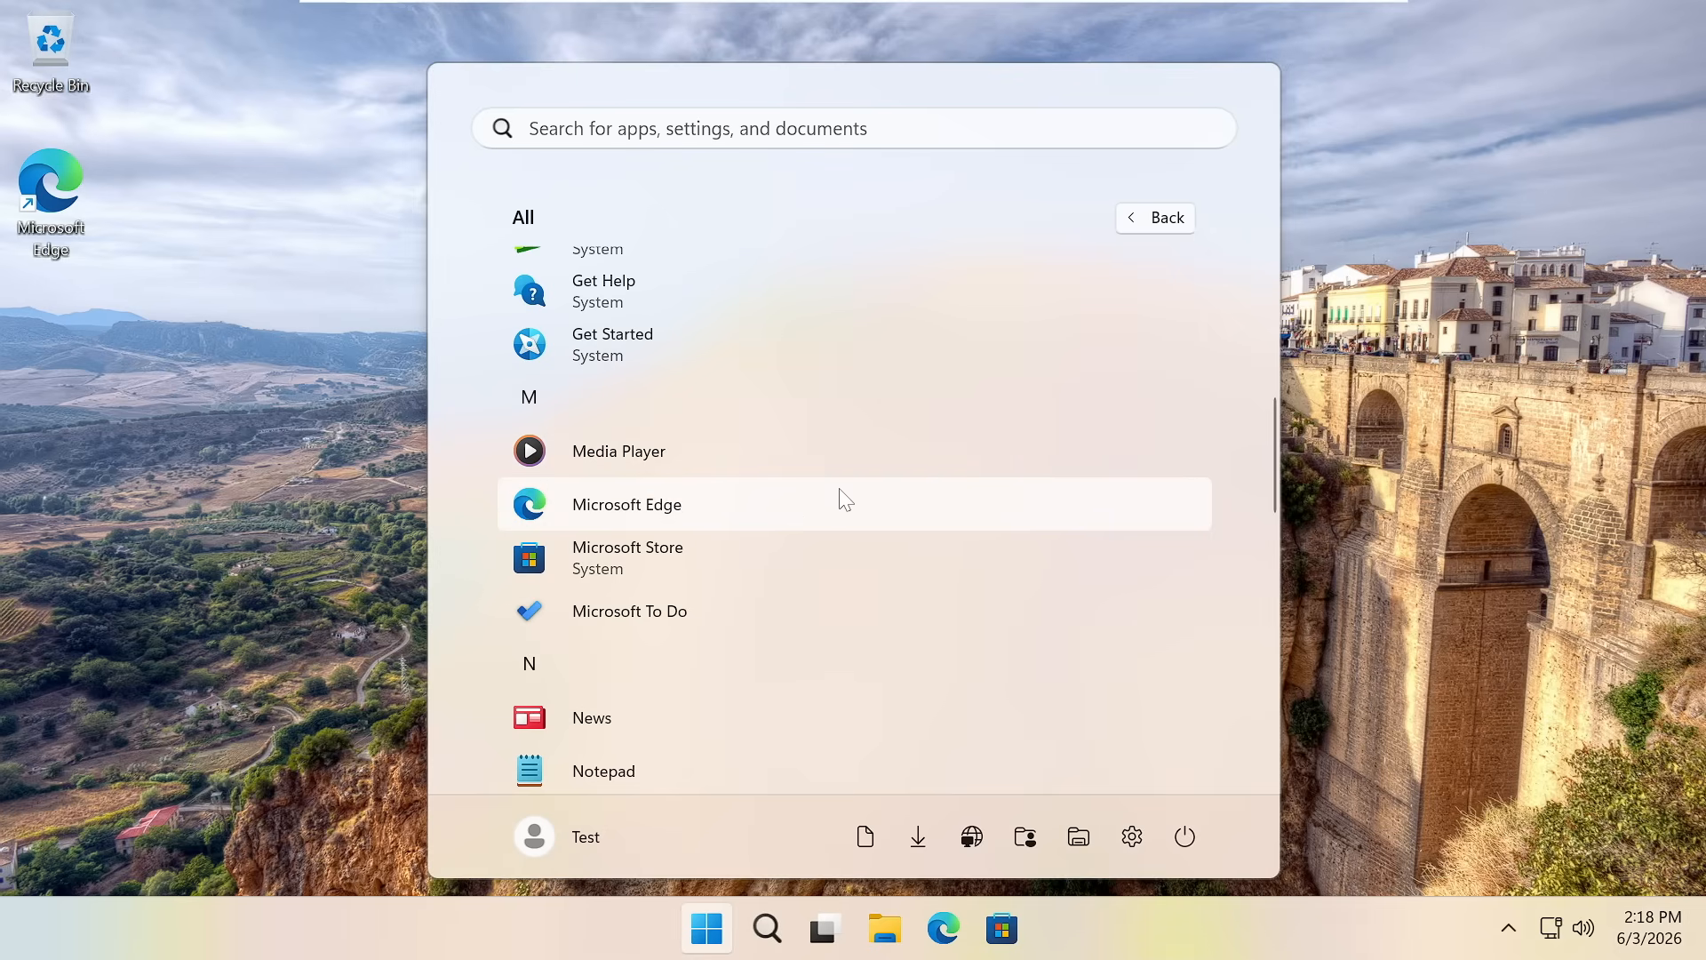
{"action": "scroll", "coordinate": [668, 622], "scroll_direction": "down", "scroll_amount": 1}
{"action": "scroll", "coordinate": [647, 623], "scroll_direction": "down", "scroll_amount": 10}
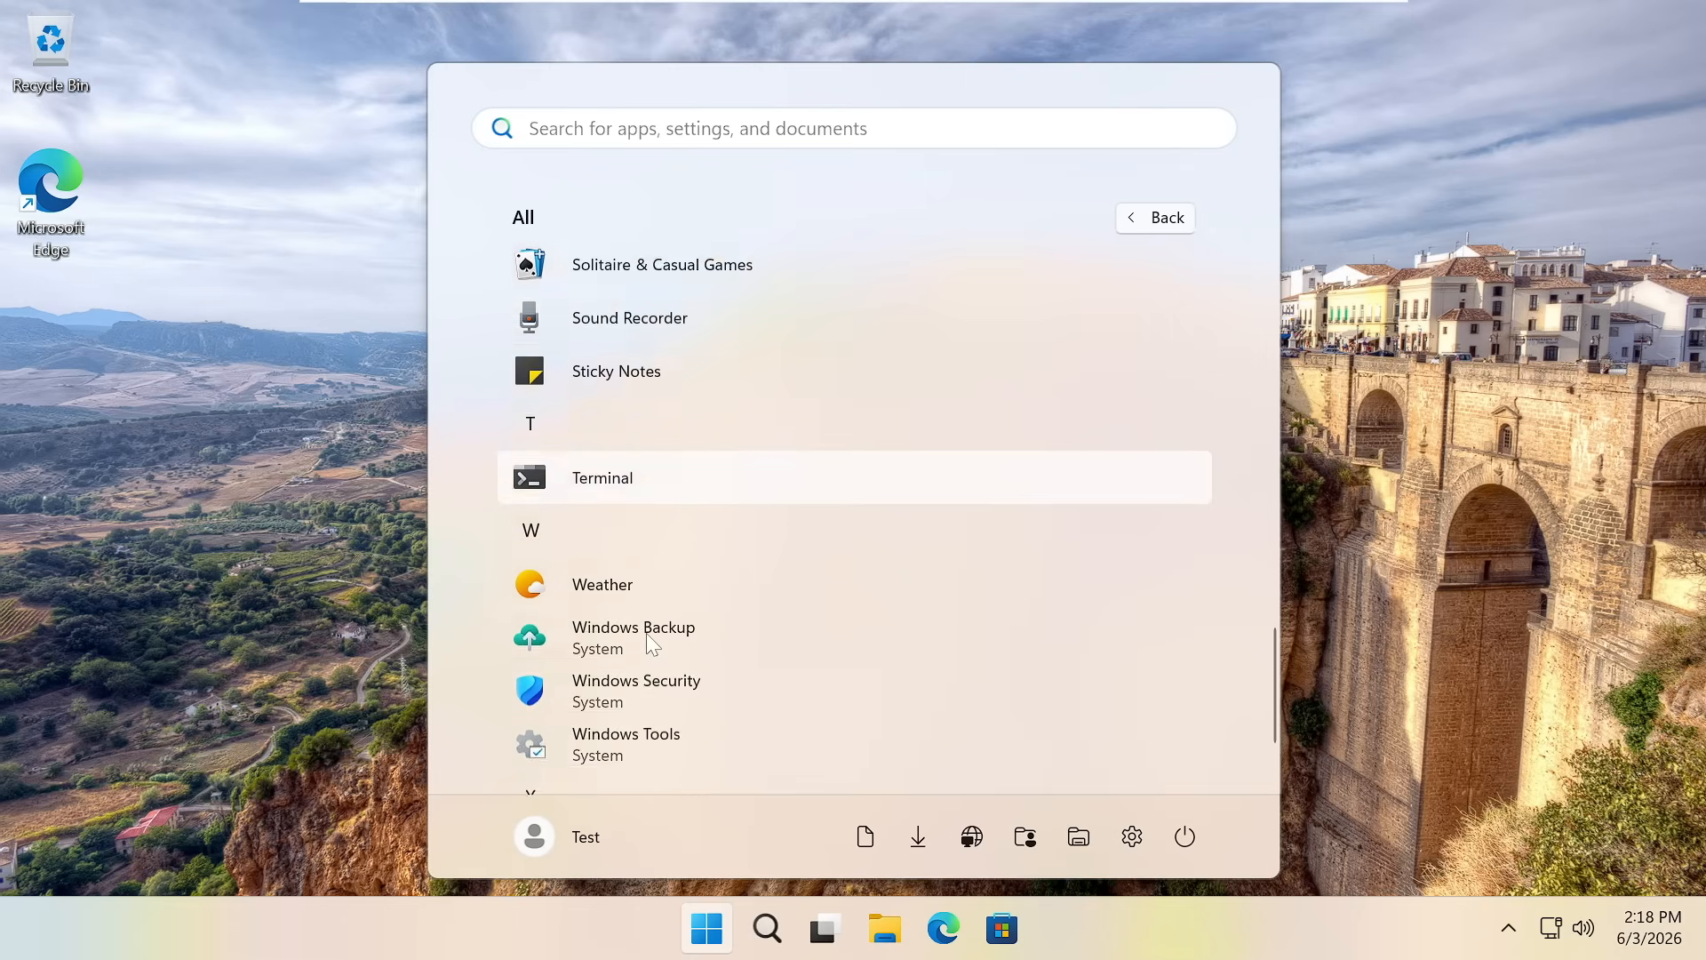
{"action": "scroll", "coordinate": [650, 643], "scroll_direction": "down", "scroll_amount": 2}
{"action": "scroll", "coordinate": [658, 640], "scroll_direction": "up", "scroll_amount": 20}
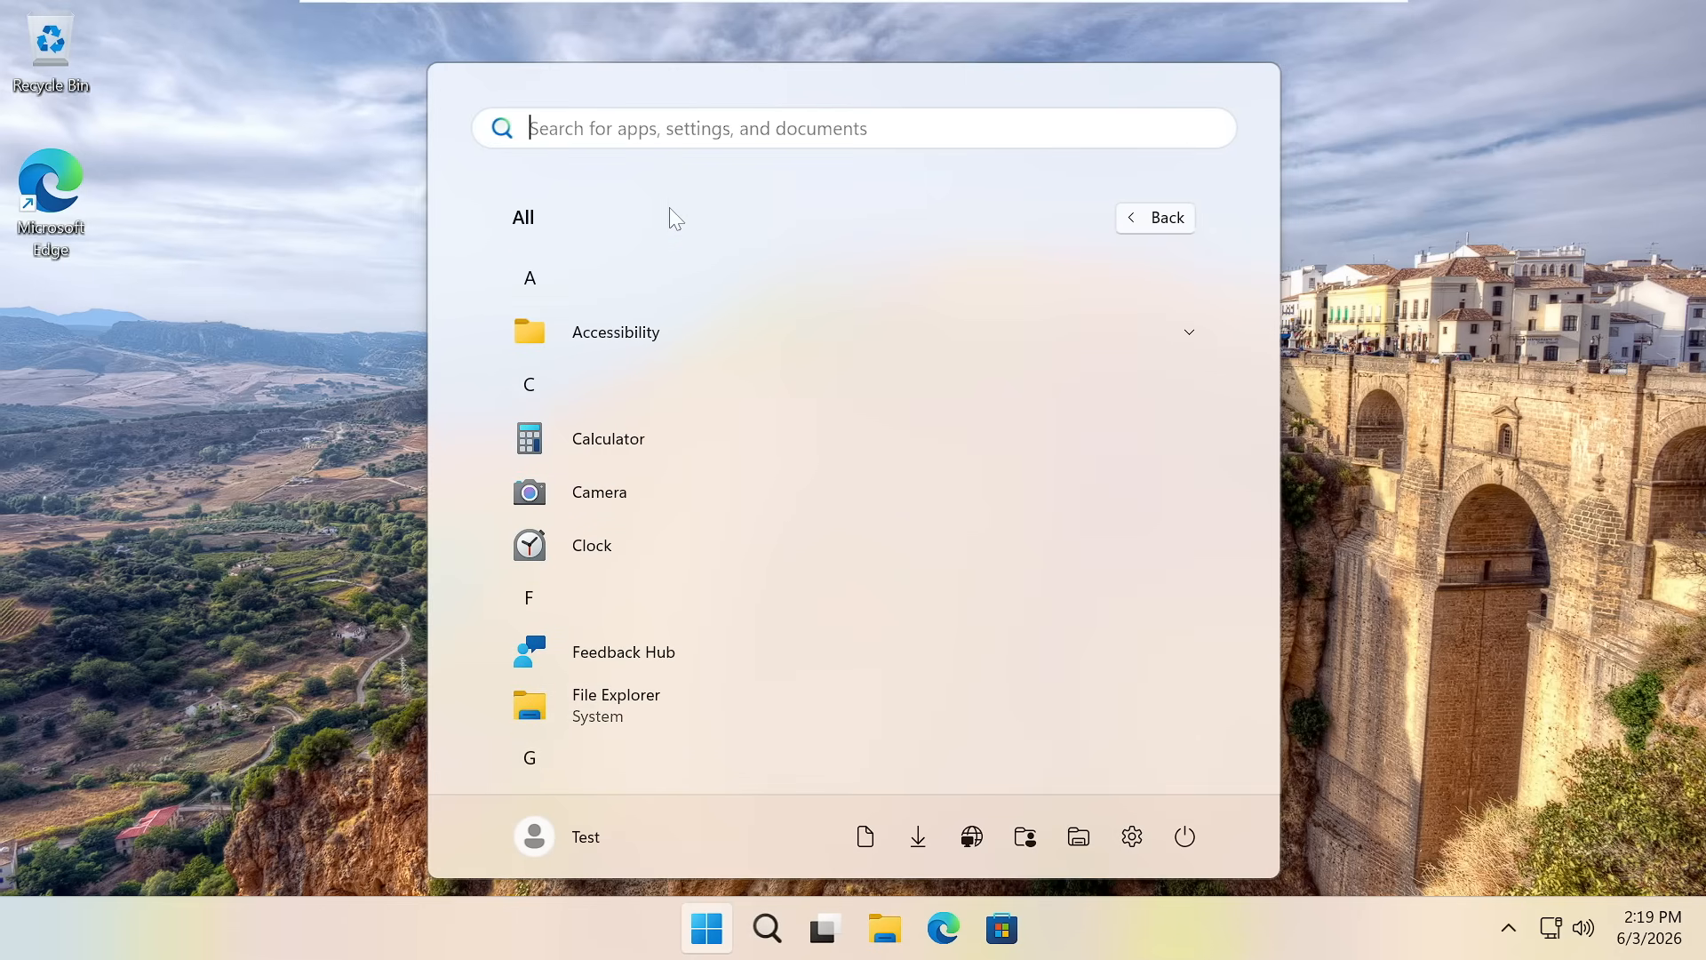
{"action": "left_click", "coordinate": [300, 513]}
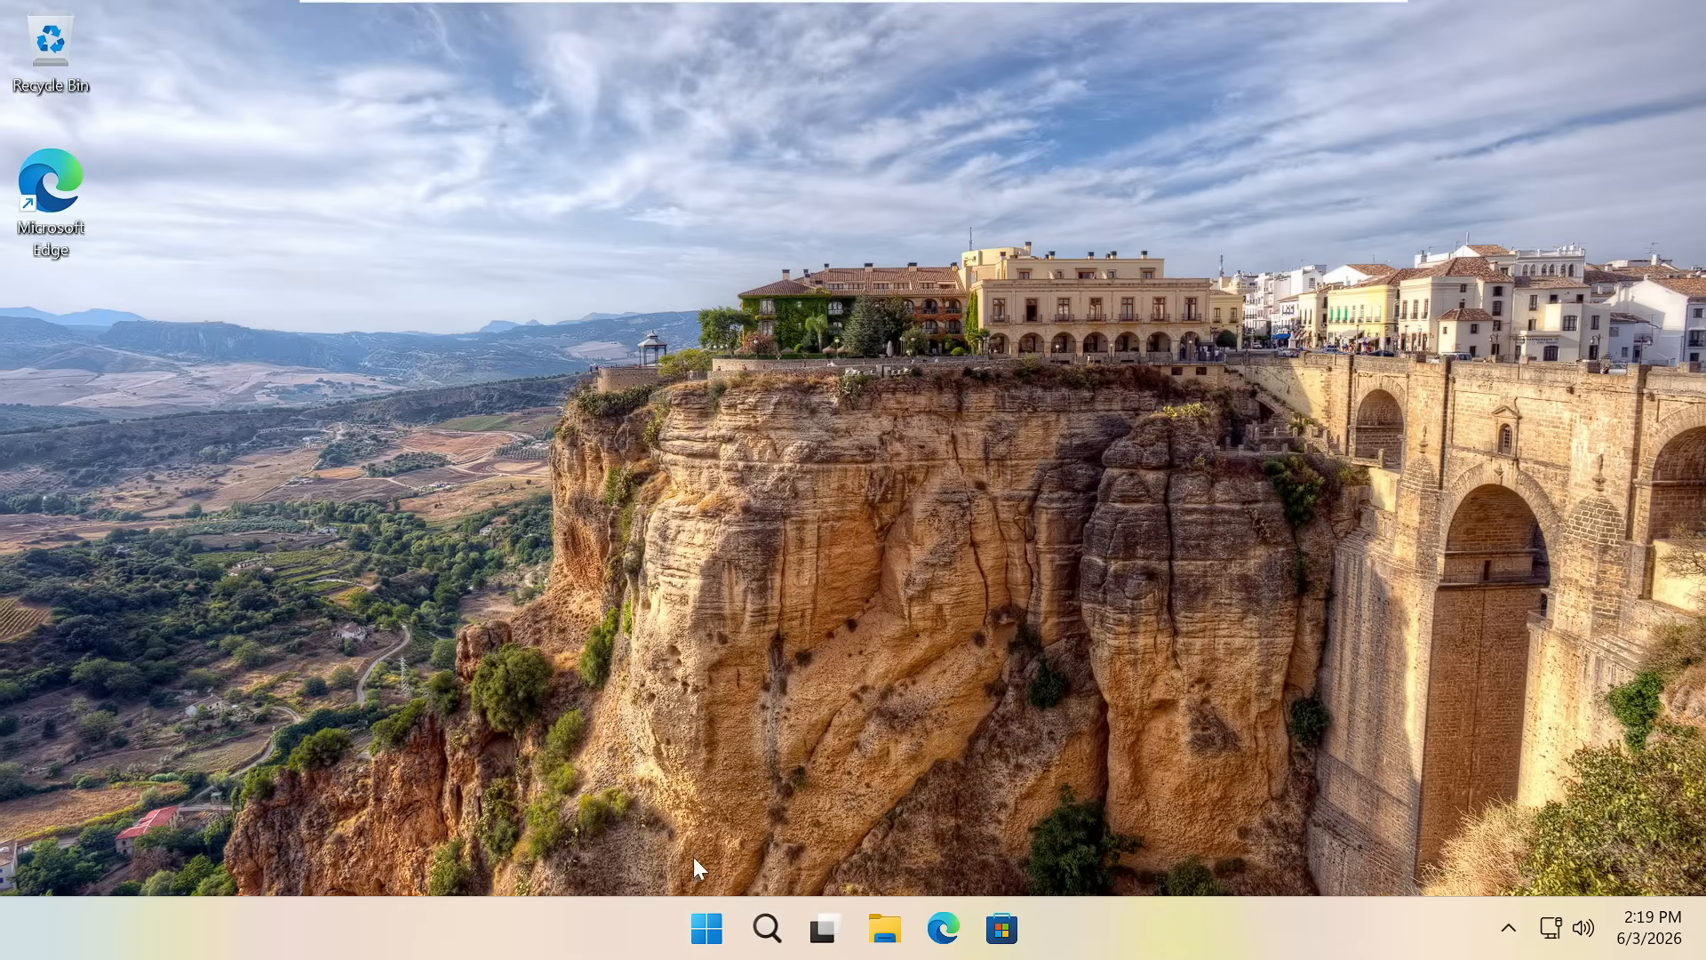
Step: Search Windows for "one dr" to check whether OneDrive is installed, and close the search
{"action": "left_click", "coordinate": [770, 925]}
{"action": "type", "text": "out"}
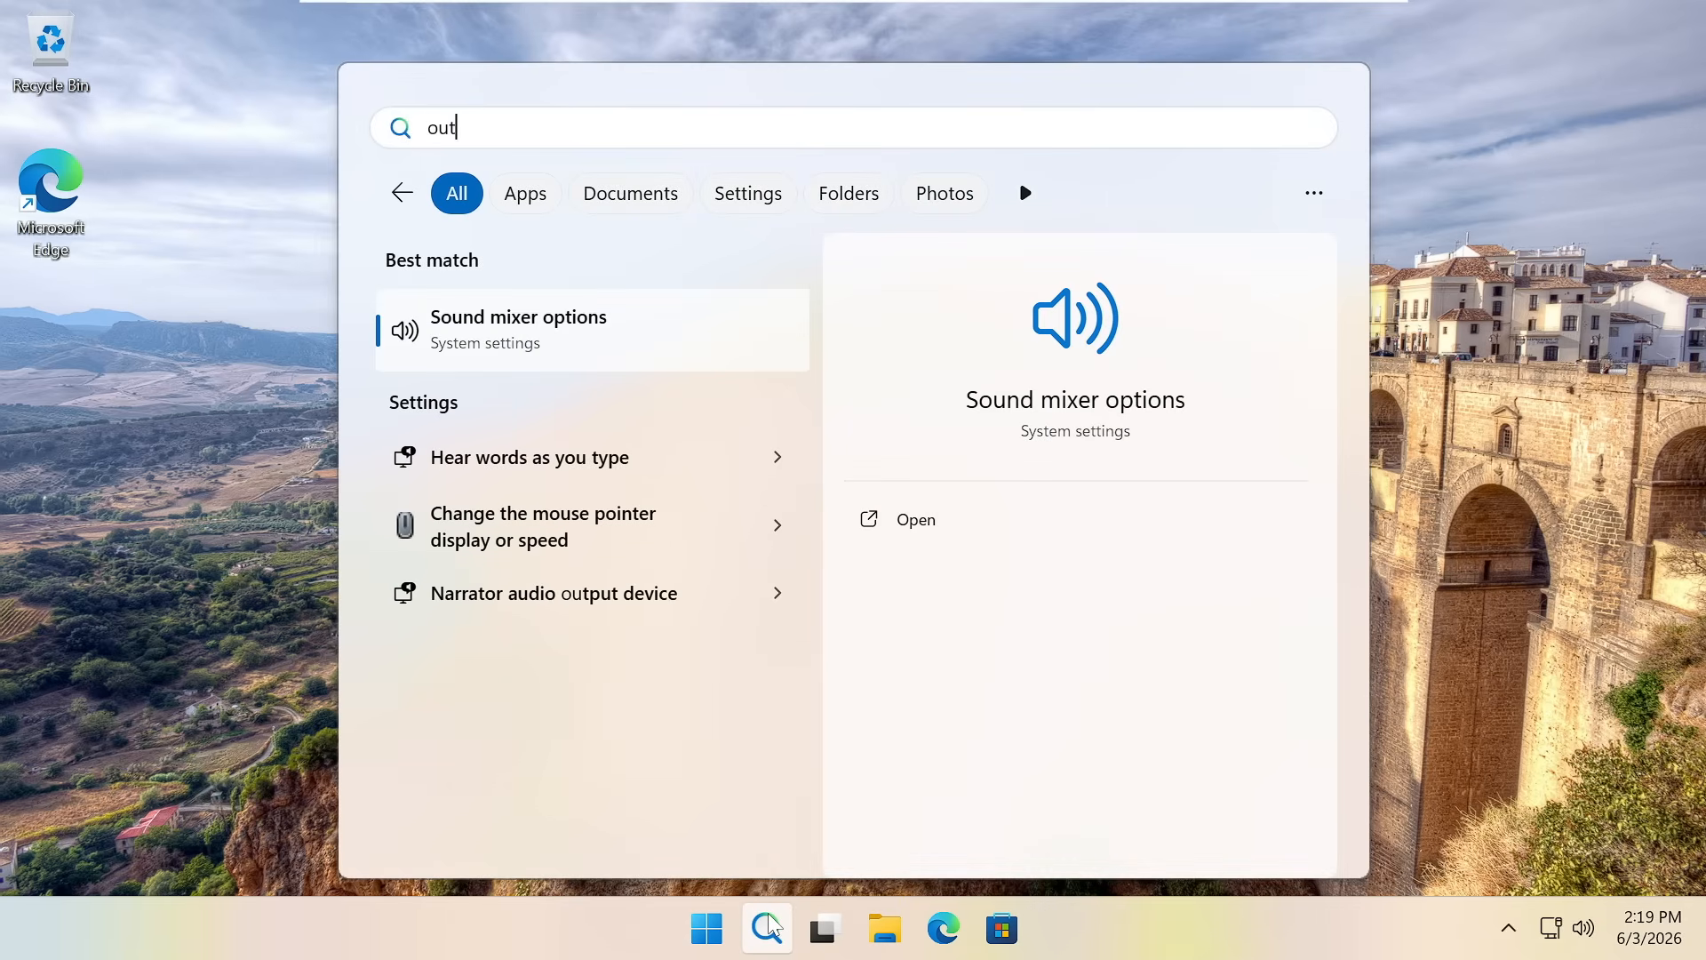
{"action": "key", "text": "BackSpace"}
{"action": "key", "text": "BackSpace"}
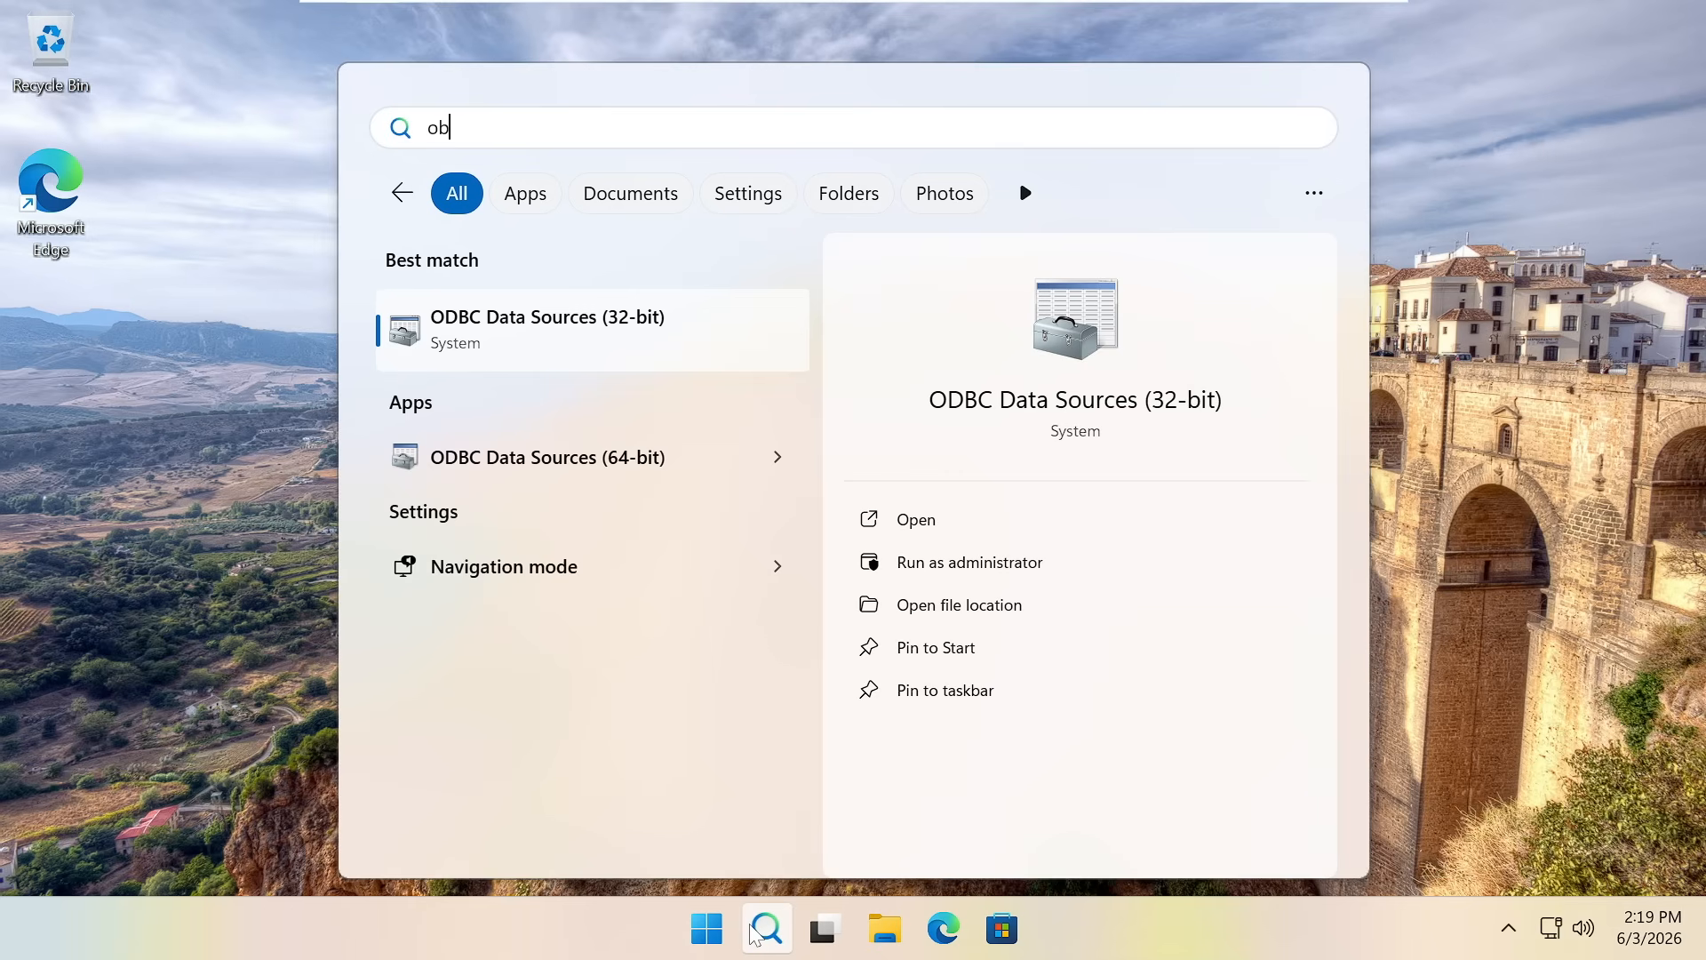
{"action": "type", "text": "ne "}
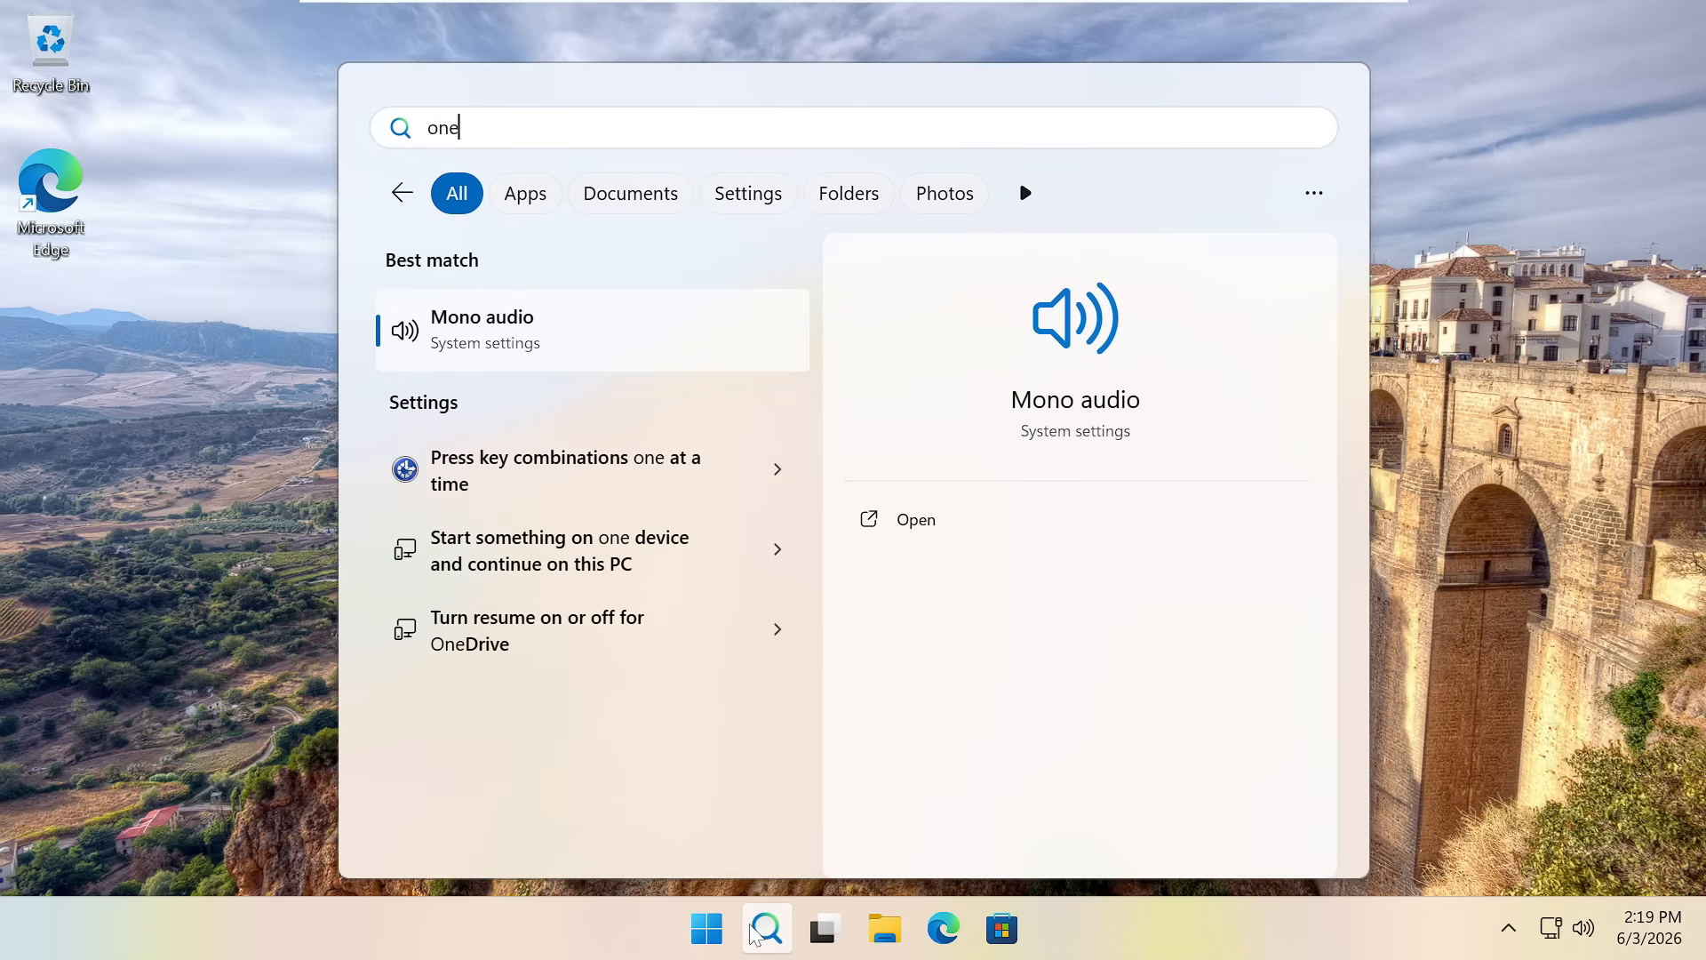
{"action": "type", "text": "dr"}
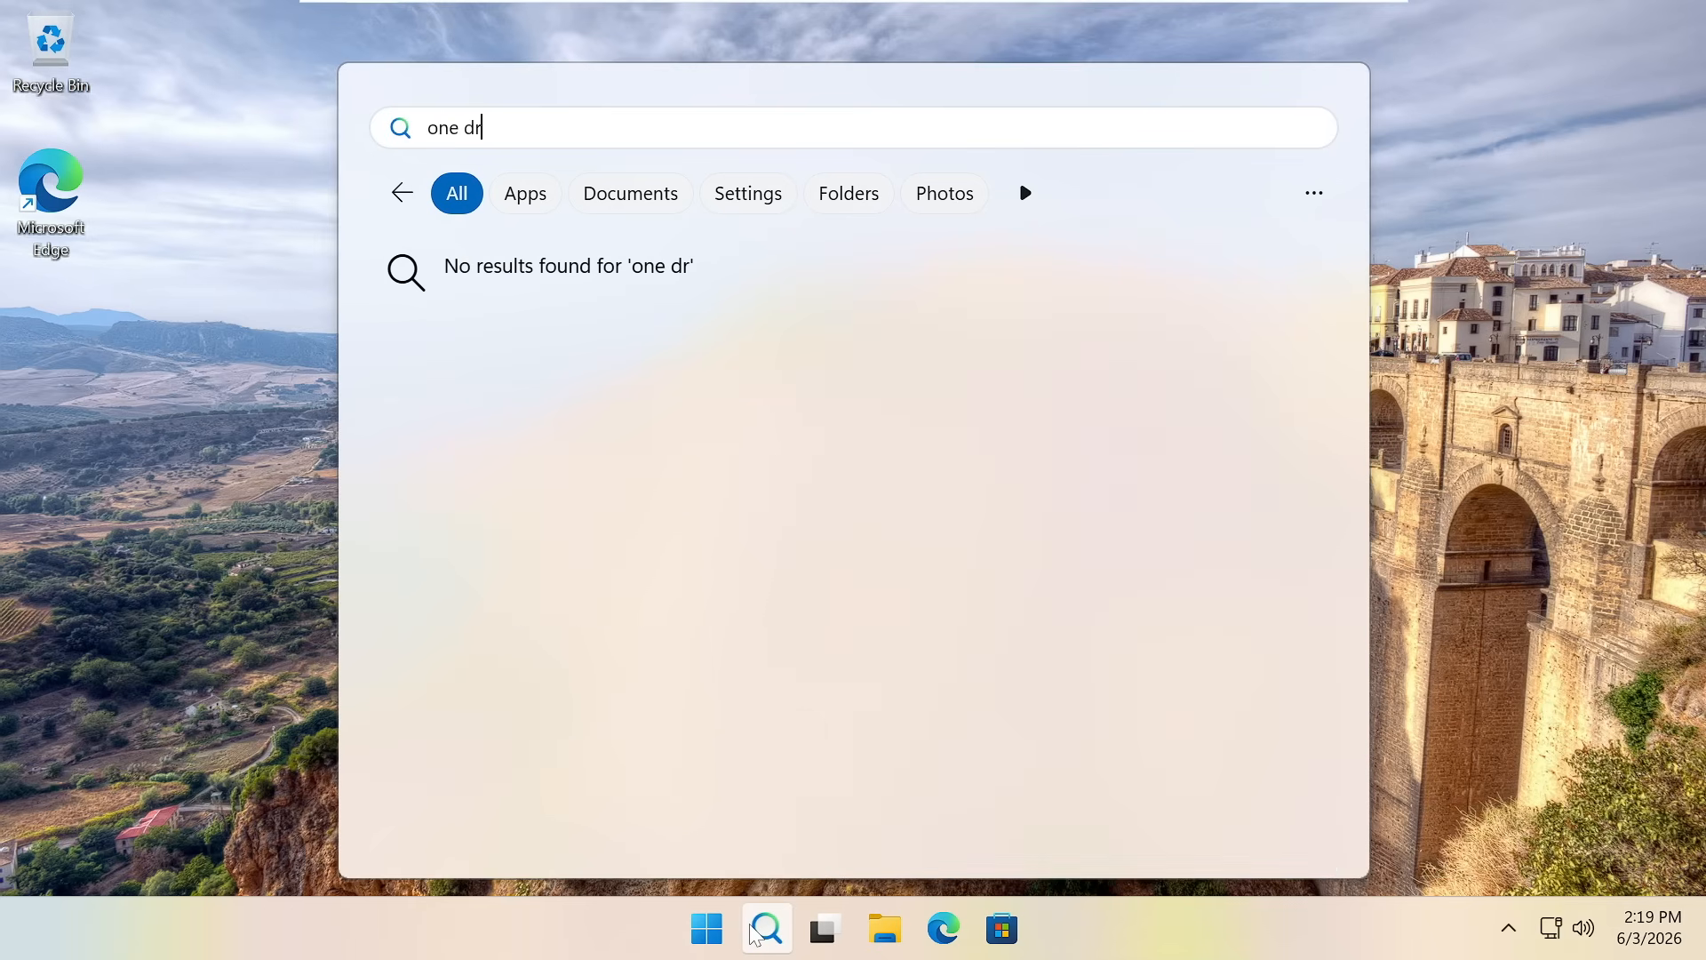
{"action": "left_click", "coordinate": [756, 932]}
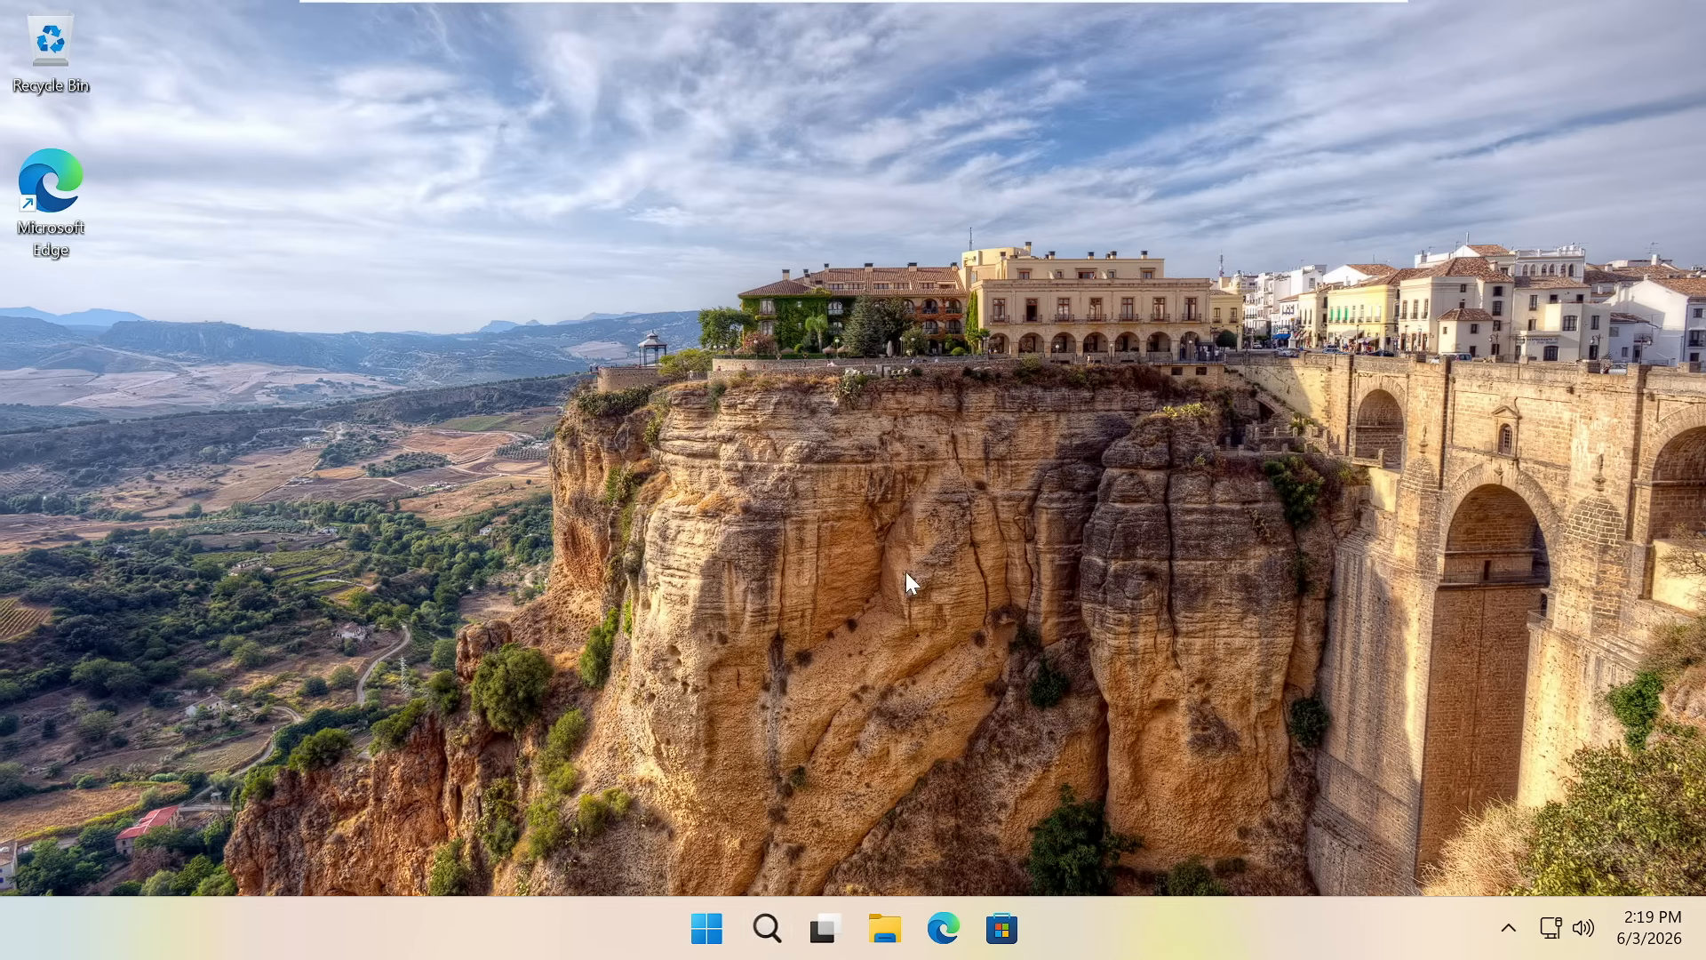
Step: Open Power Options through powercfg.cpl, examine the power button and shutdown settings, and close the window
{"action": "left_click", "coordinate": [768, 944]}
{"action": "type", "text": "po"}
{"action": "type", "text": "rcfg"}
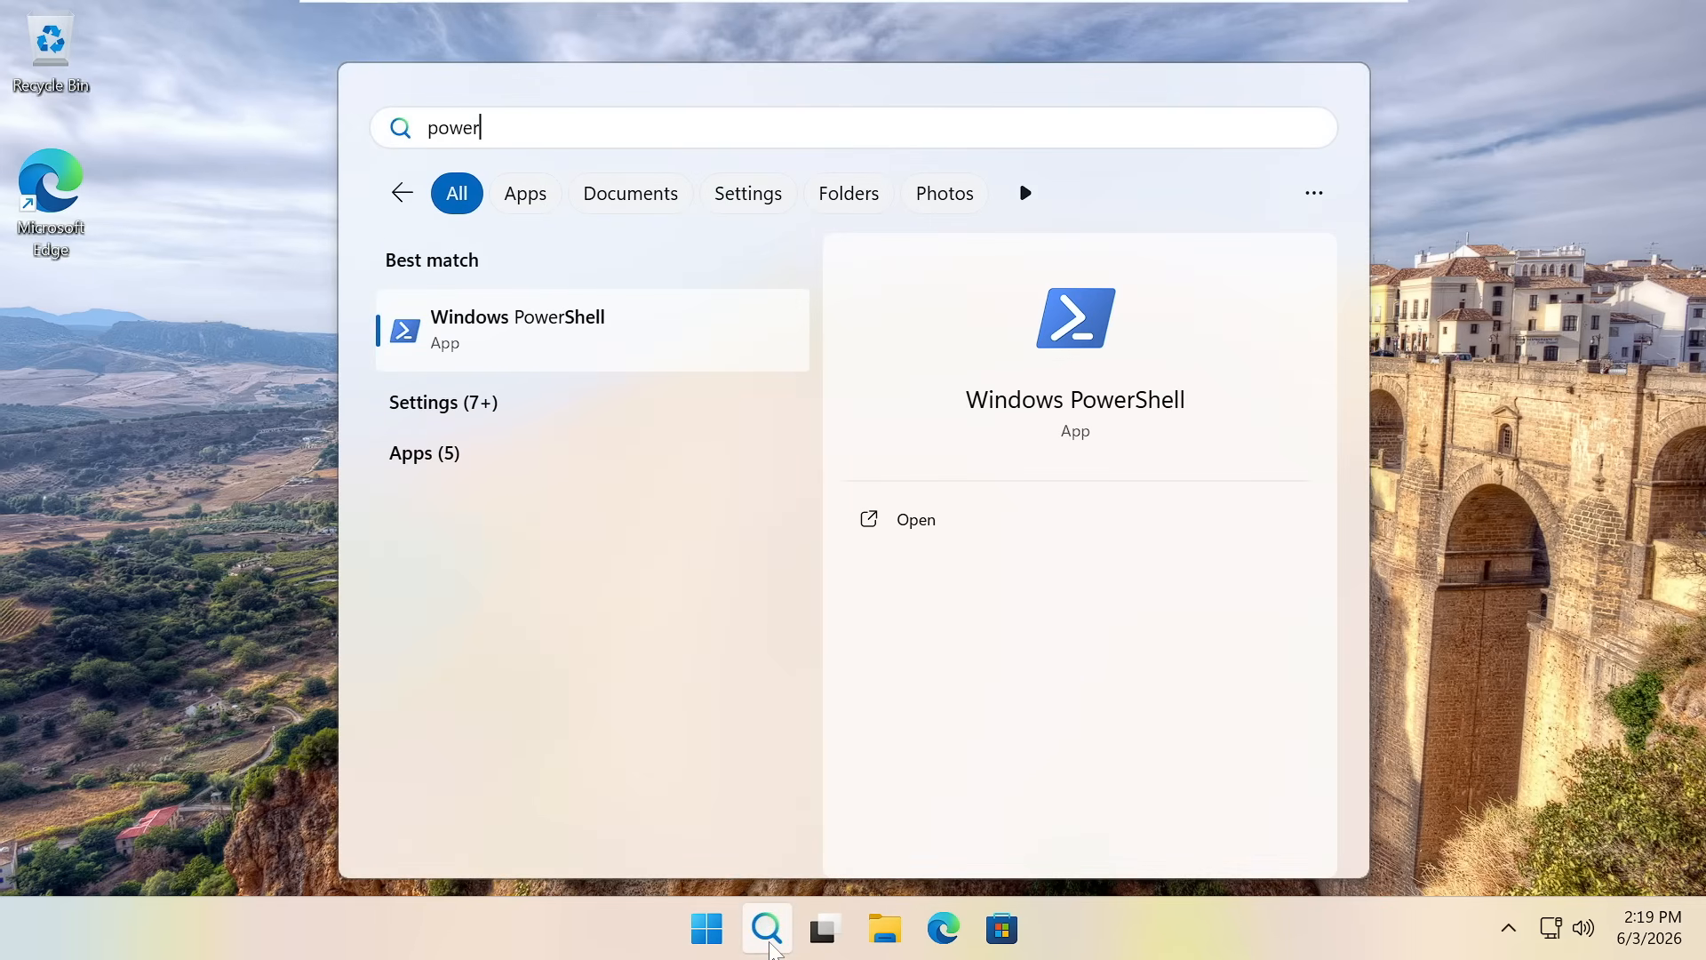
{"action": "type", "text": ".cpl"}
{"action": "key", "text": "Return"}
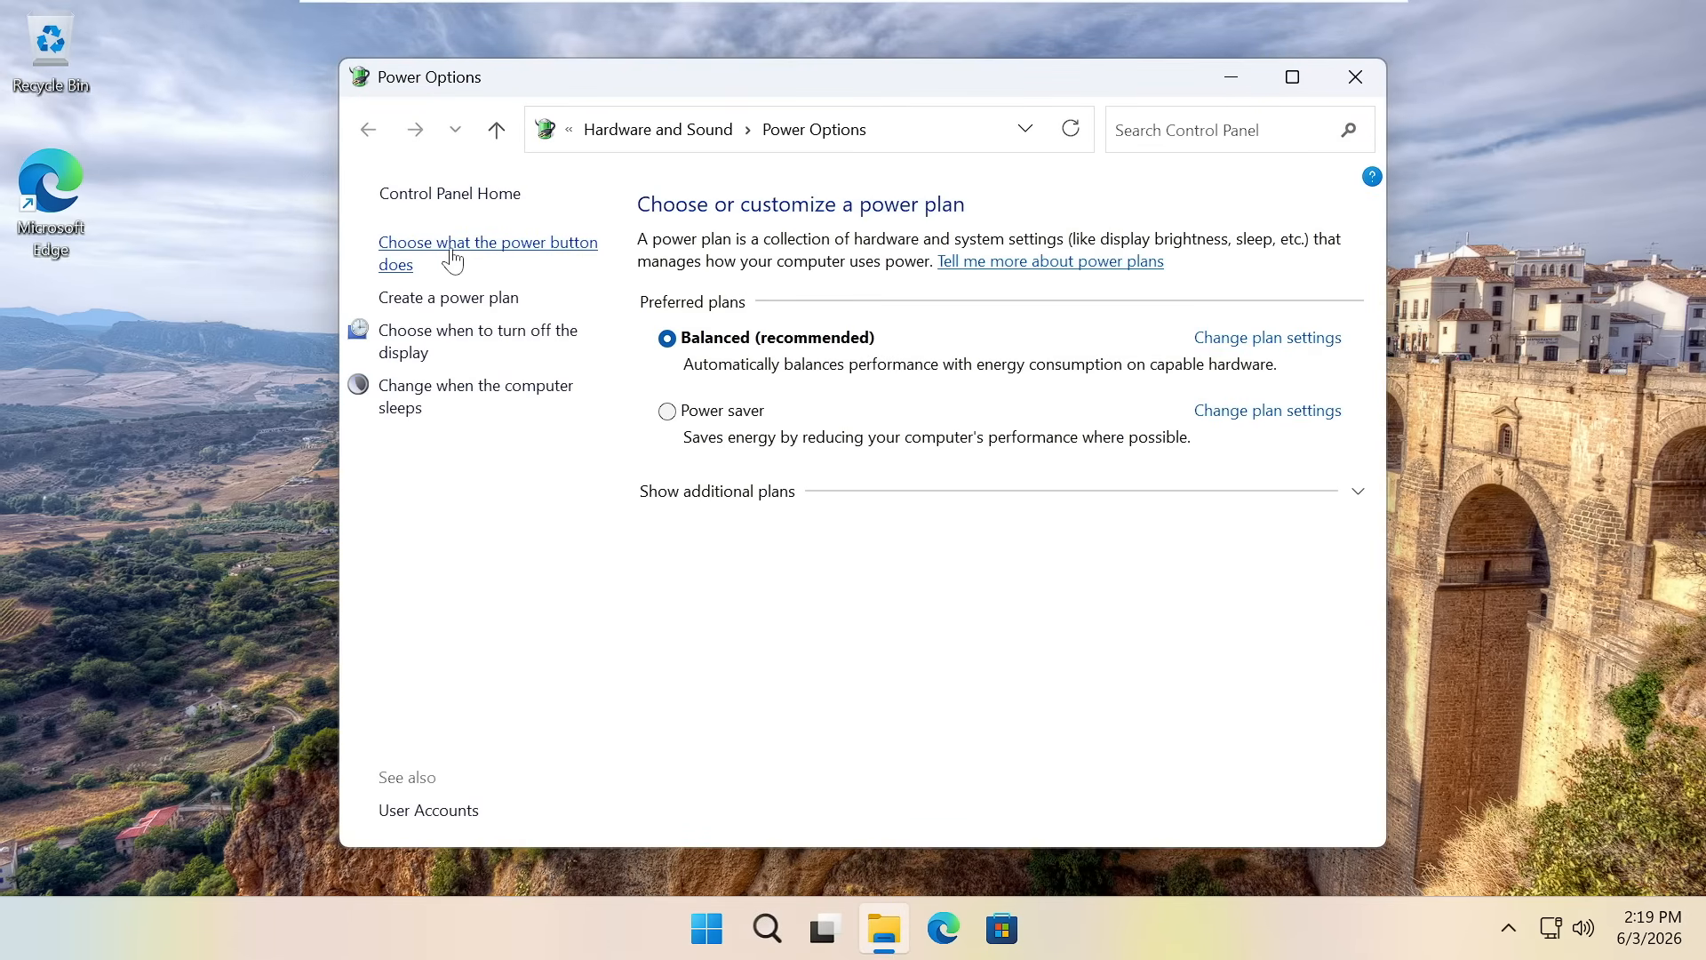
{"action": "left_click", "coordinate": [514, 255]}
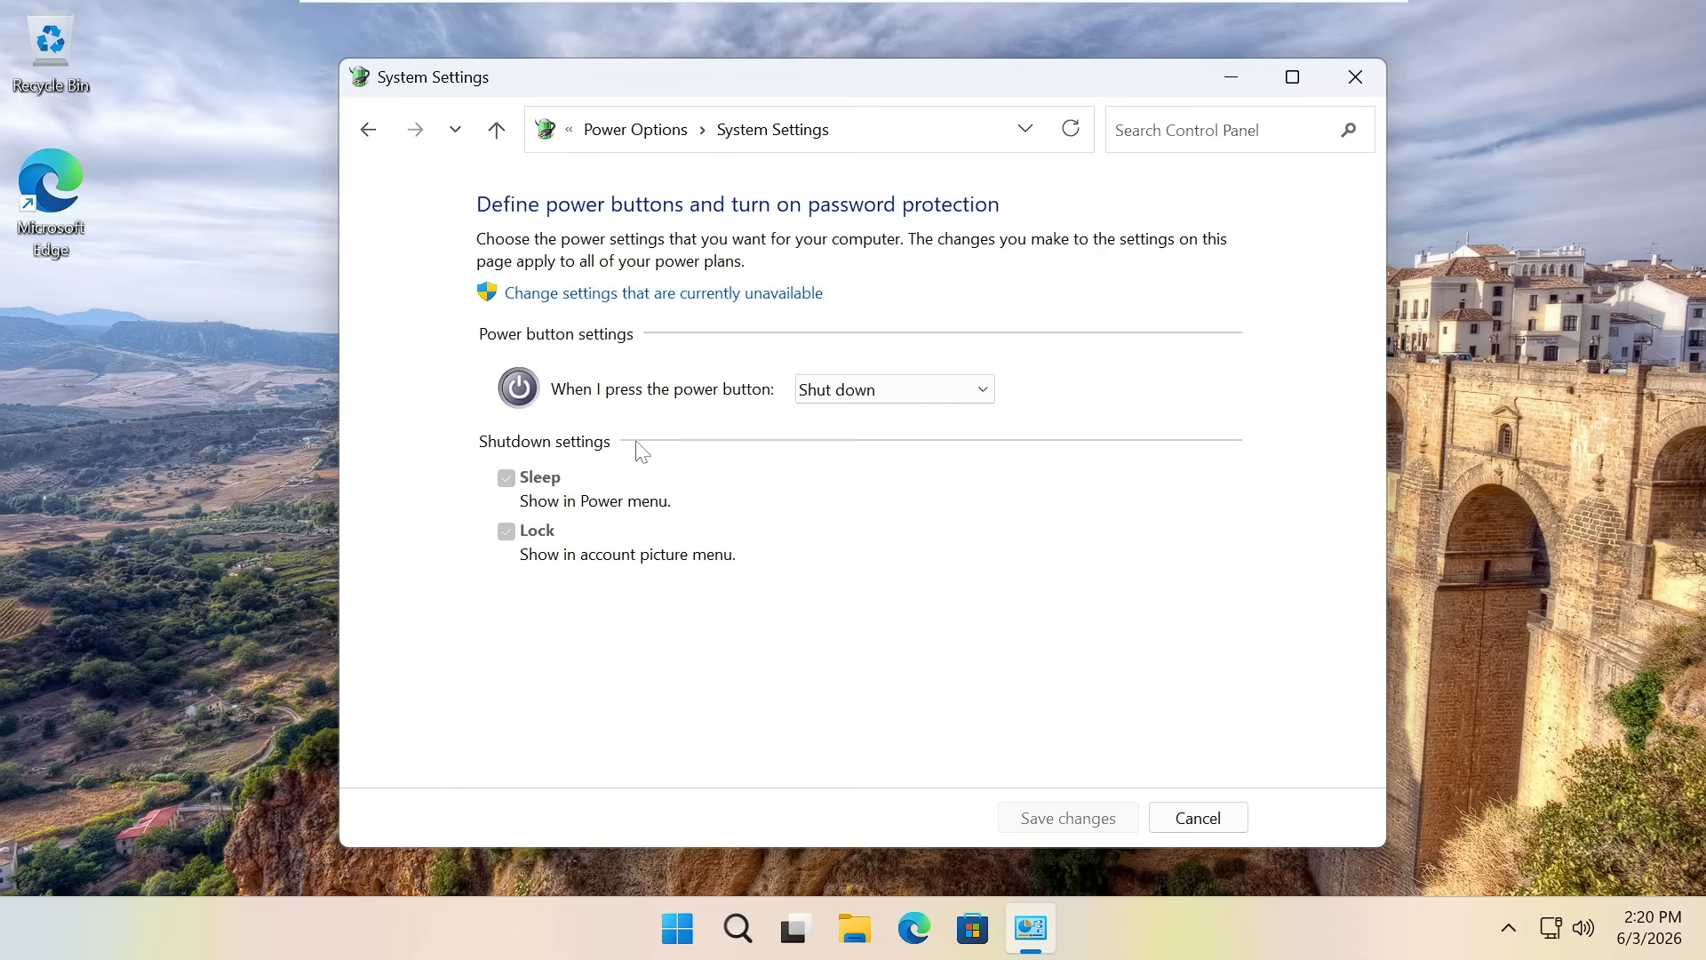
{"action": "left_click", "coordinate": [1359, 78]}
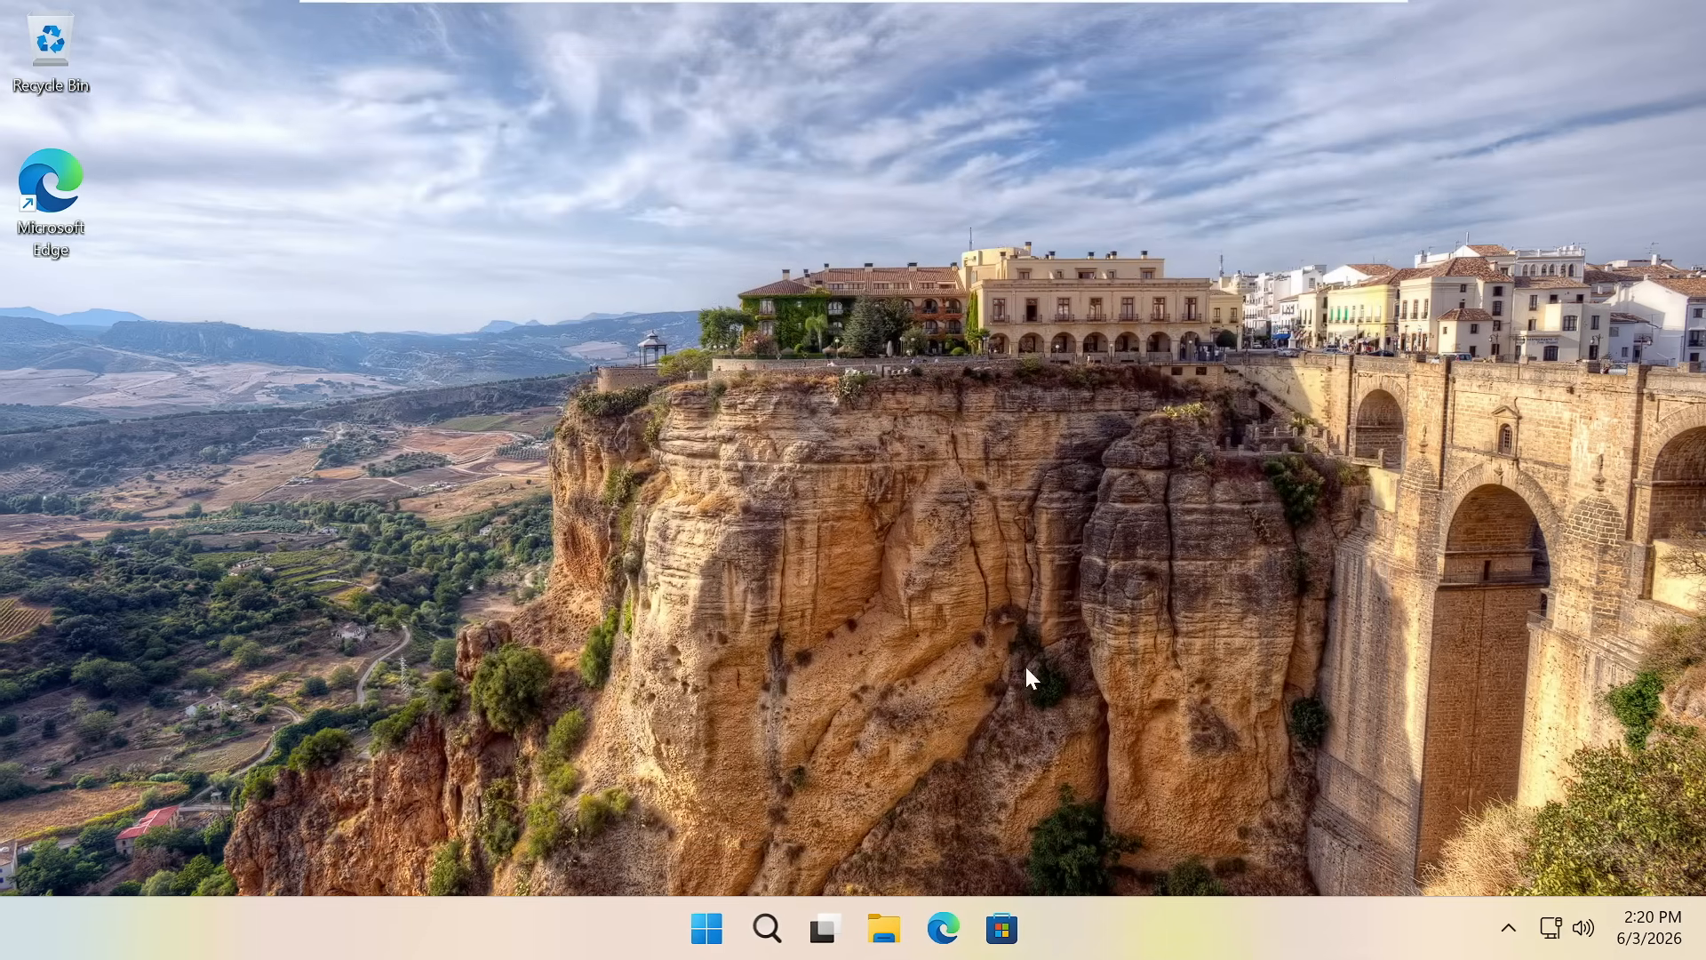
Step: Turn off the Documents and Downloads folders next to the Start power button and check the remaining shortcuts
{"action": "left_click", "coordinate": [708, 929]}
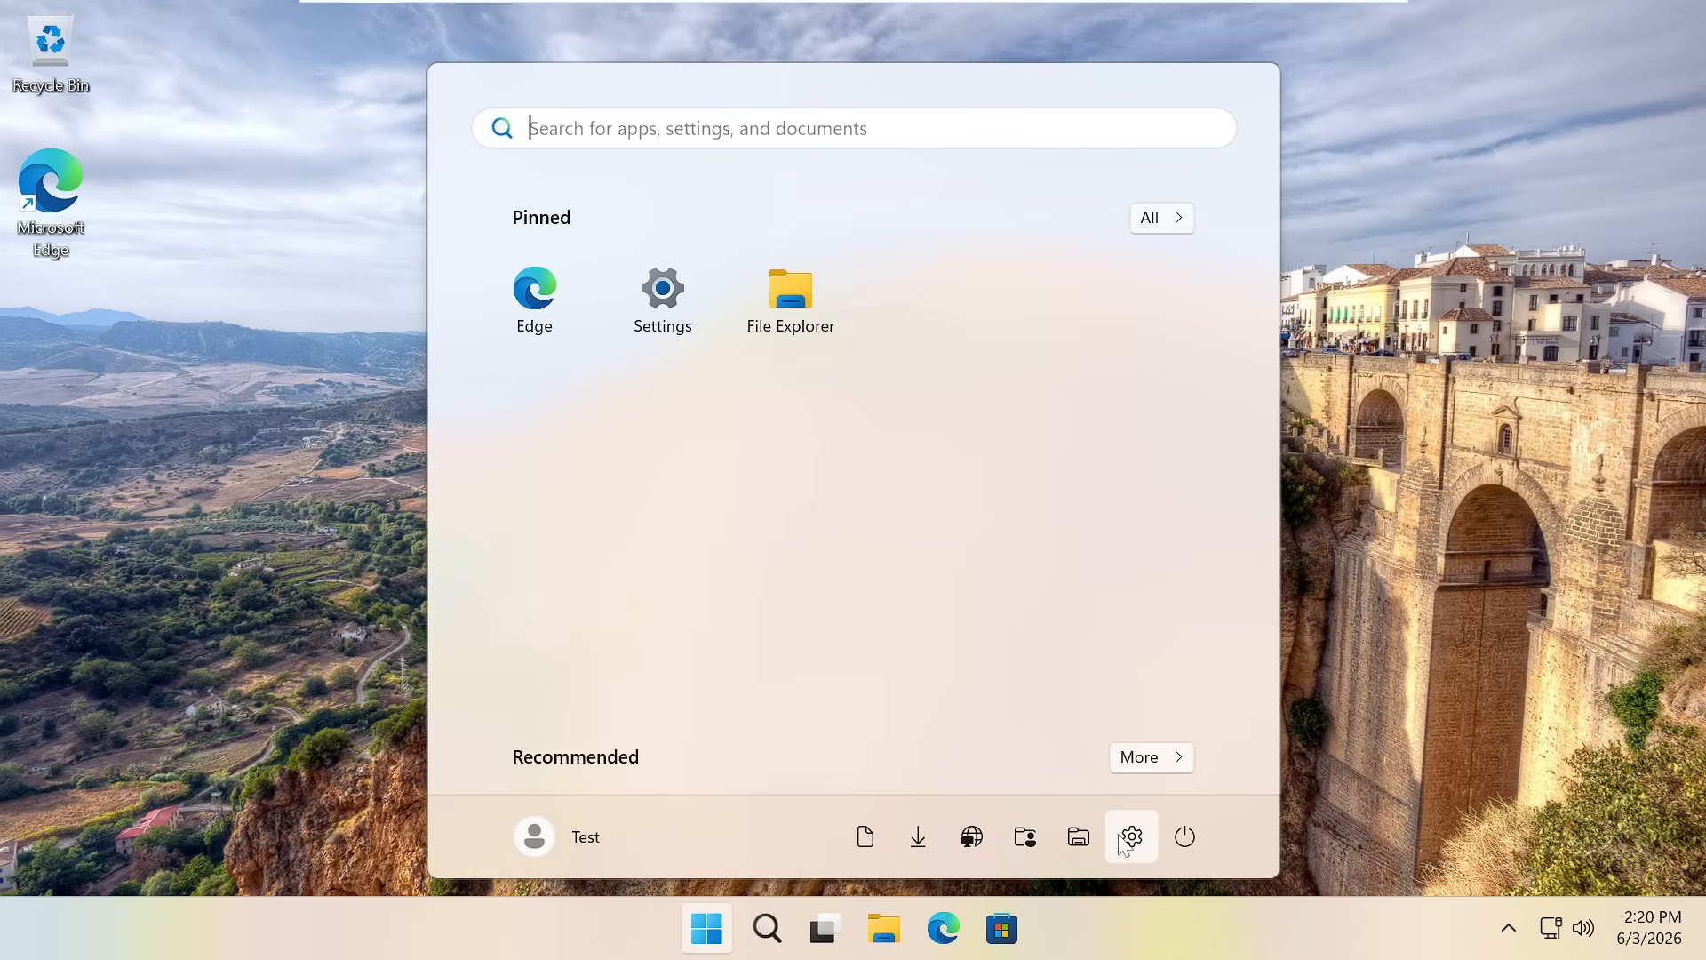
{"action": "right_click", "coordinate": [1029, 841]}
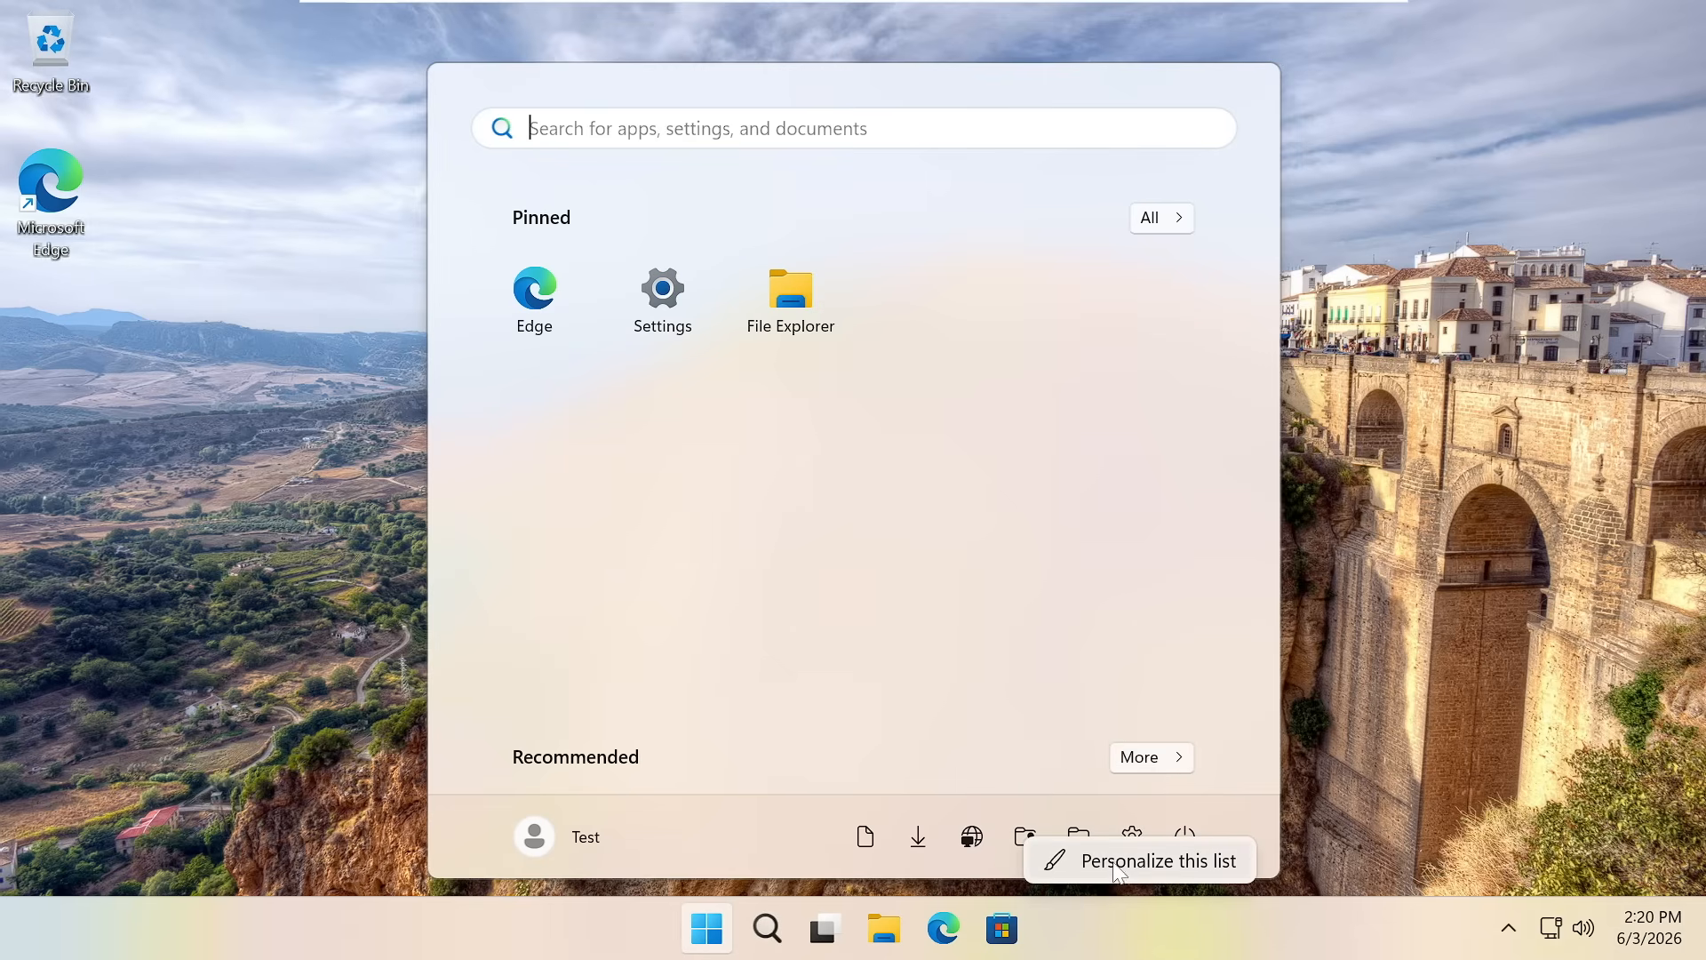
{"action": "left_click", "coordinate": [1152, 862]}
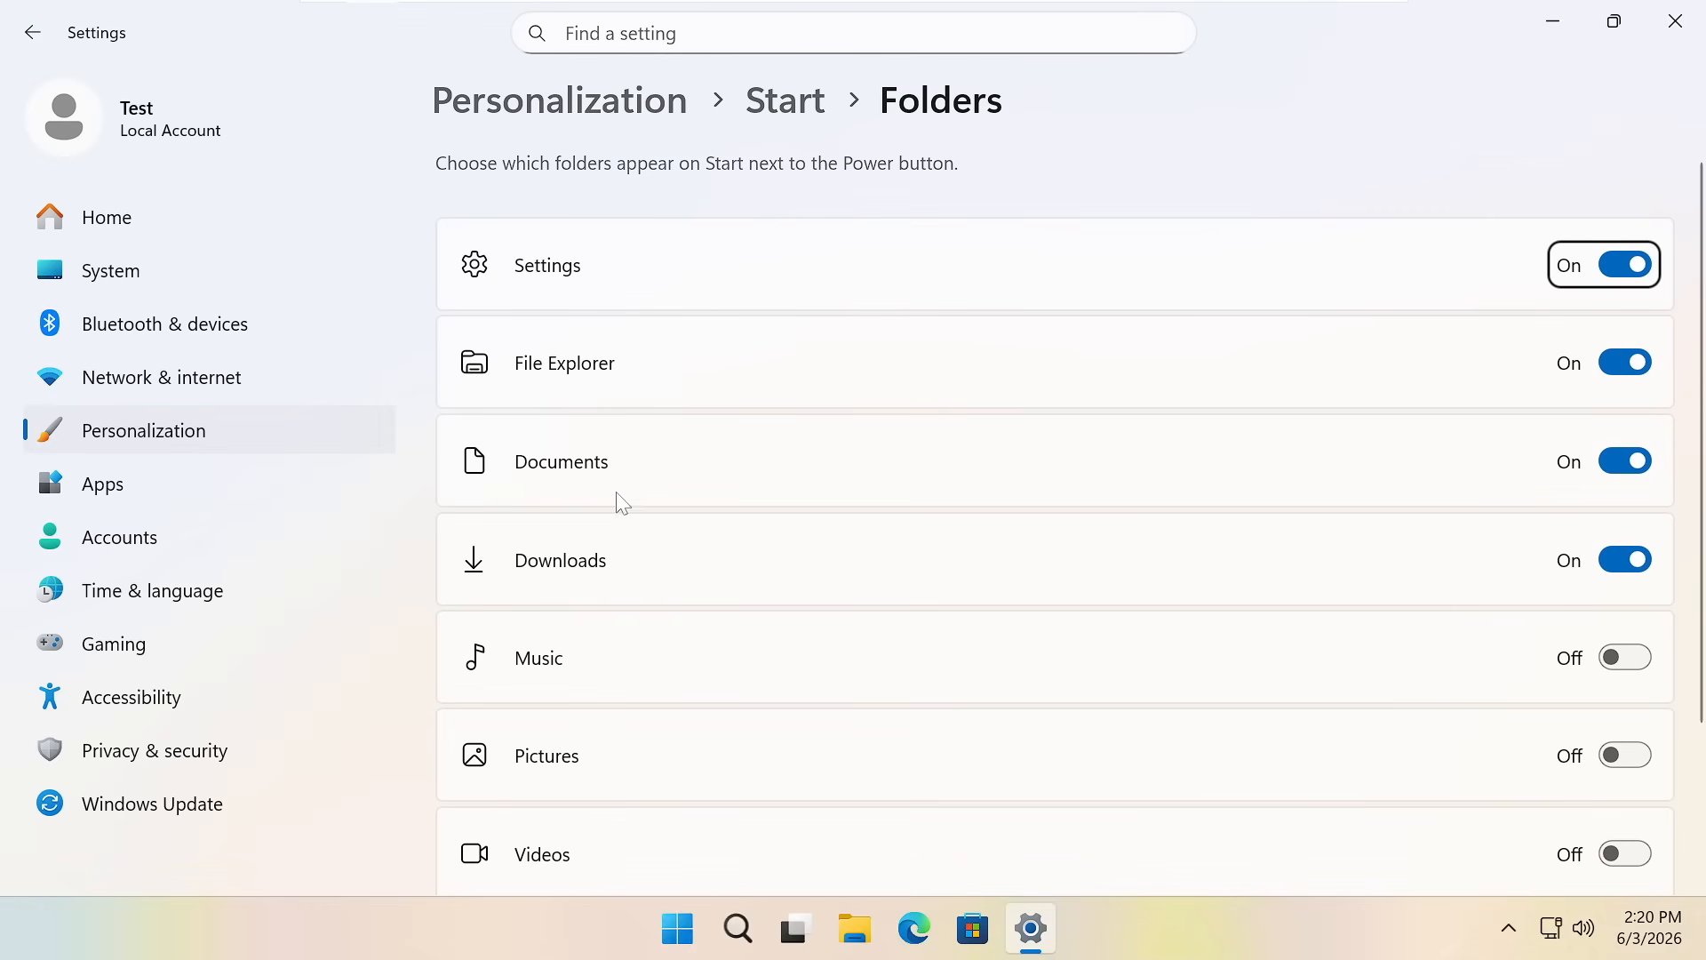
{"action": "left_click", "coordinate": [1635, 463]}
{"action": "left_click", "coordinate": [1613, 562]}
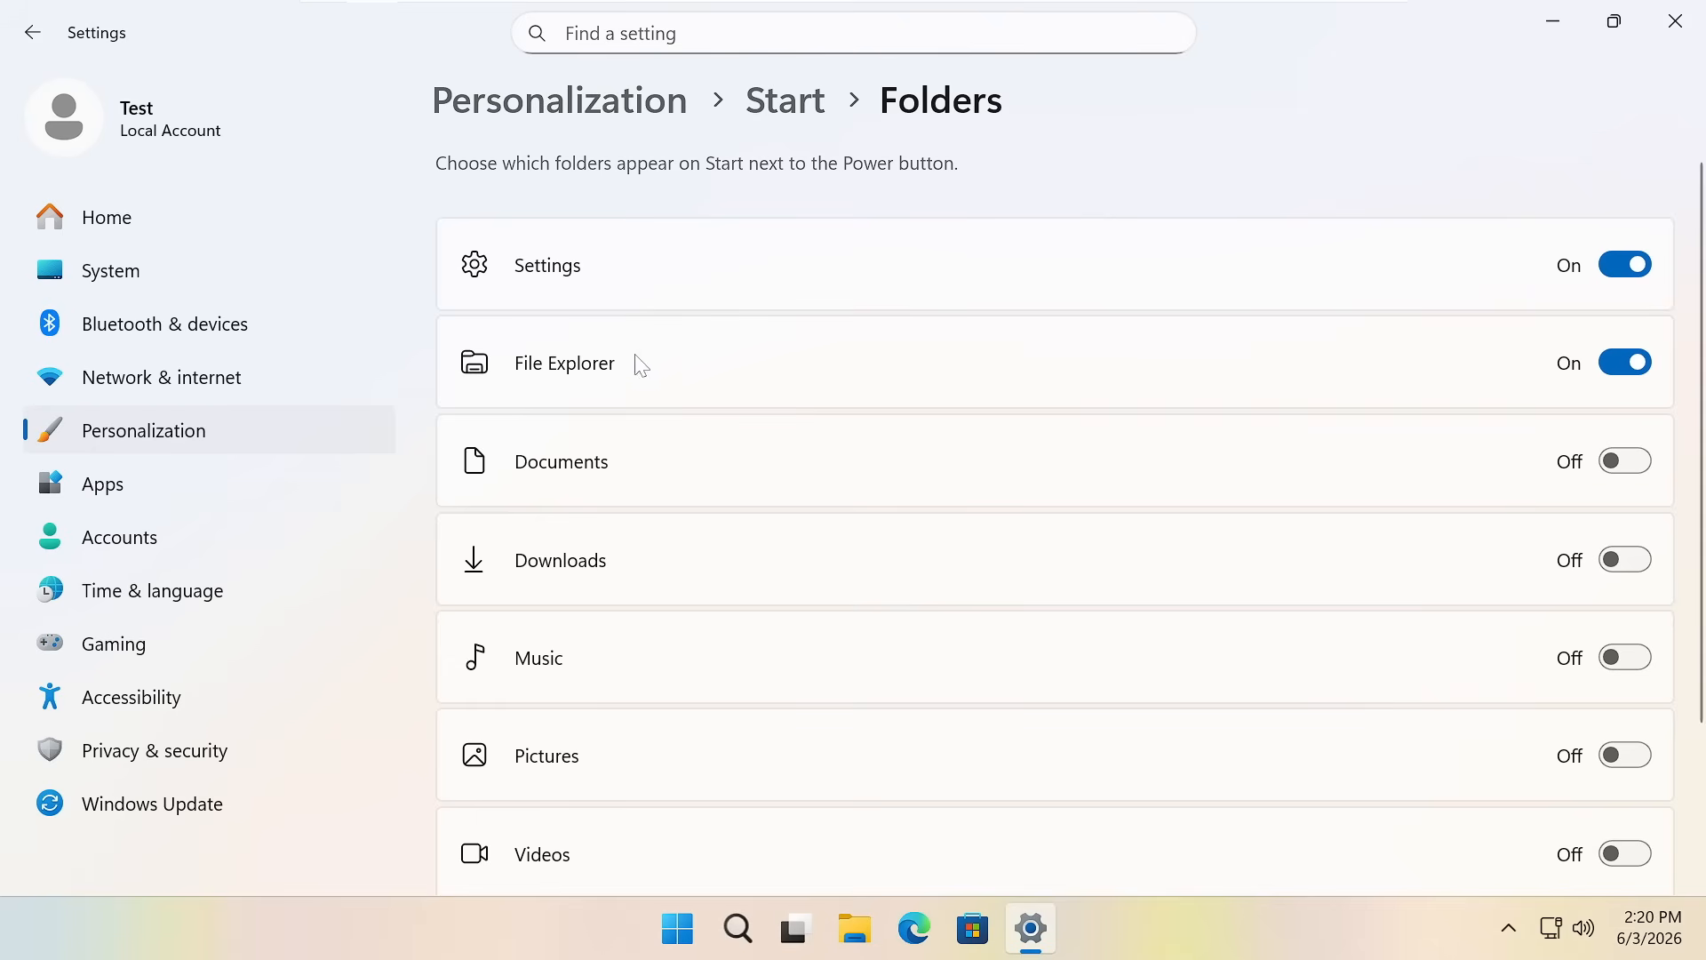
{"action": "scroll", "coordinate": [853, 505], "scroll_direction": "down", "scroll_amount": 2}
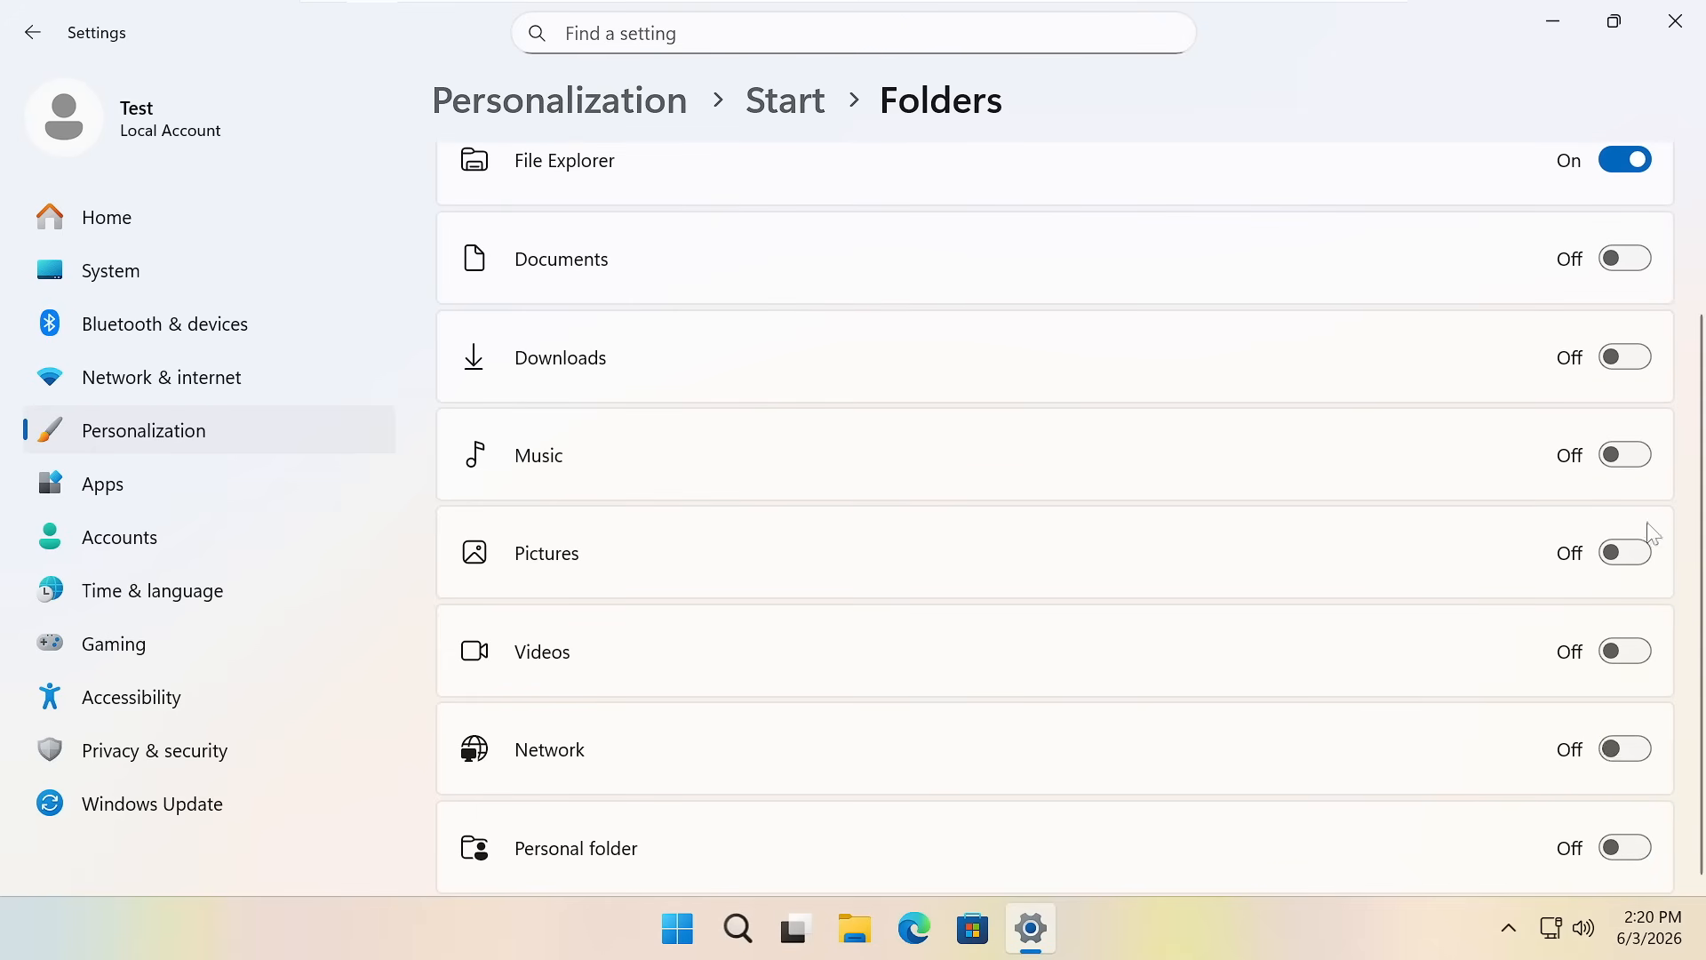
{"action": "left_click", "coordinate": [1679, 13]}
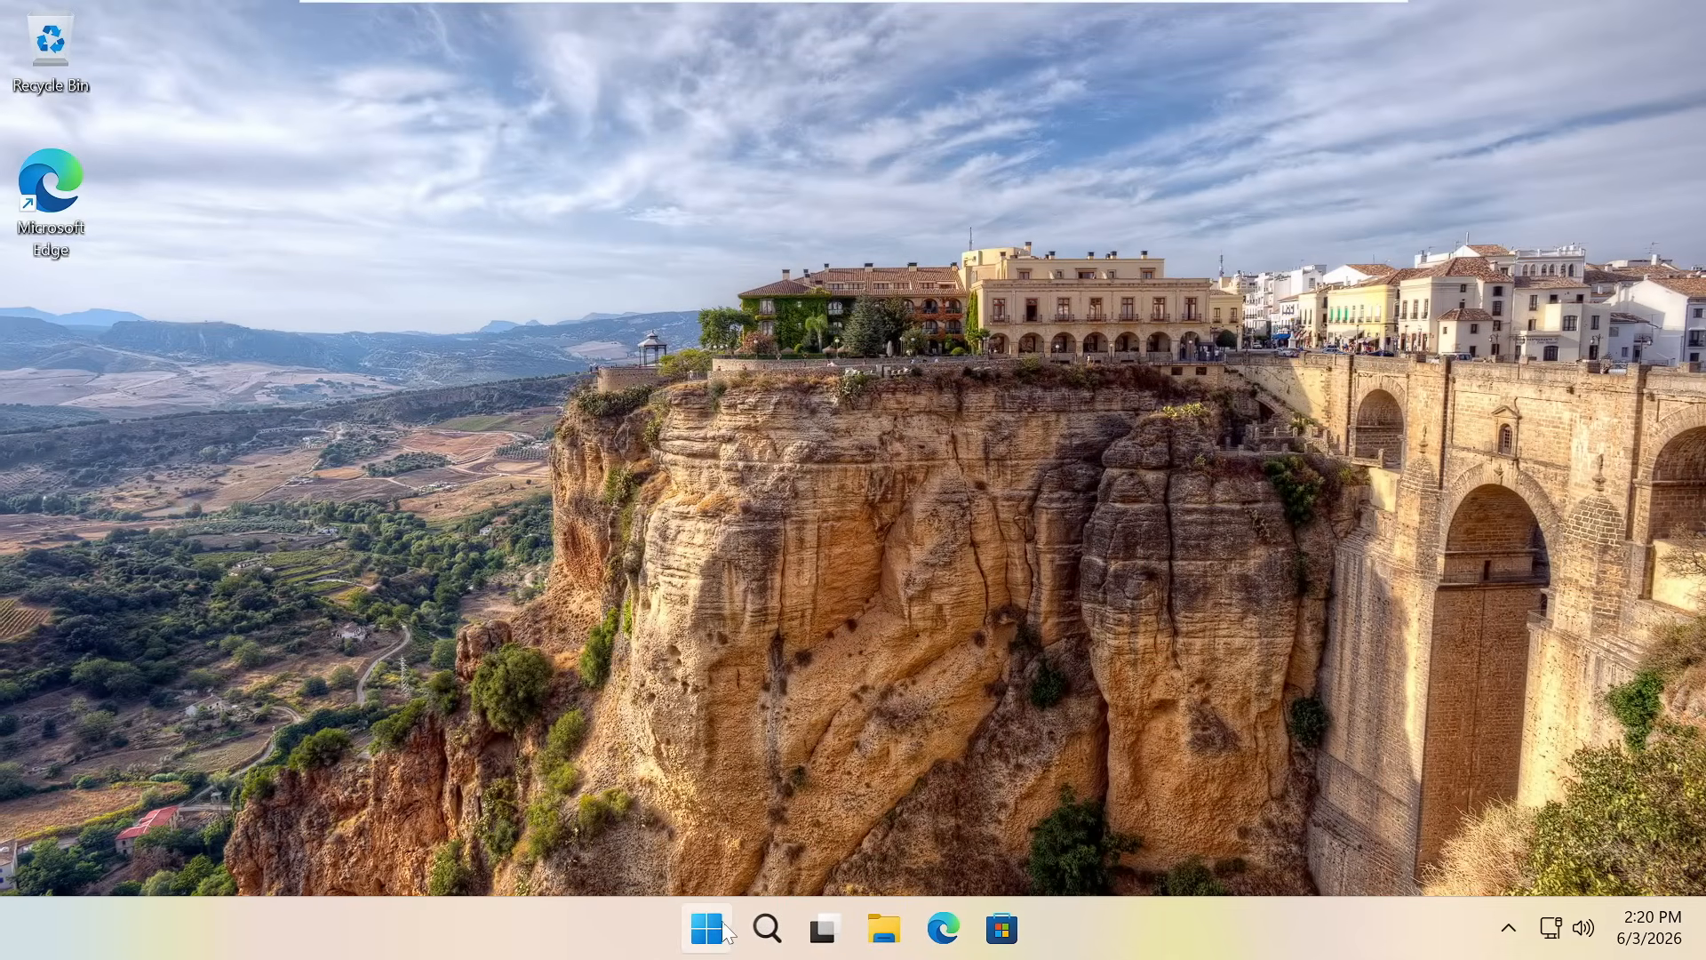
{"action": "left_click", "coordinate": [717, 934]}
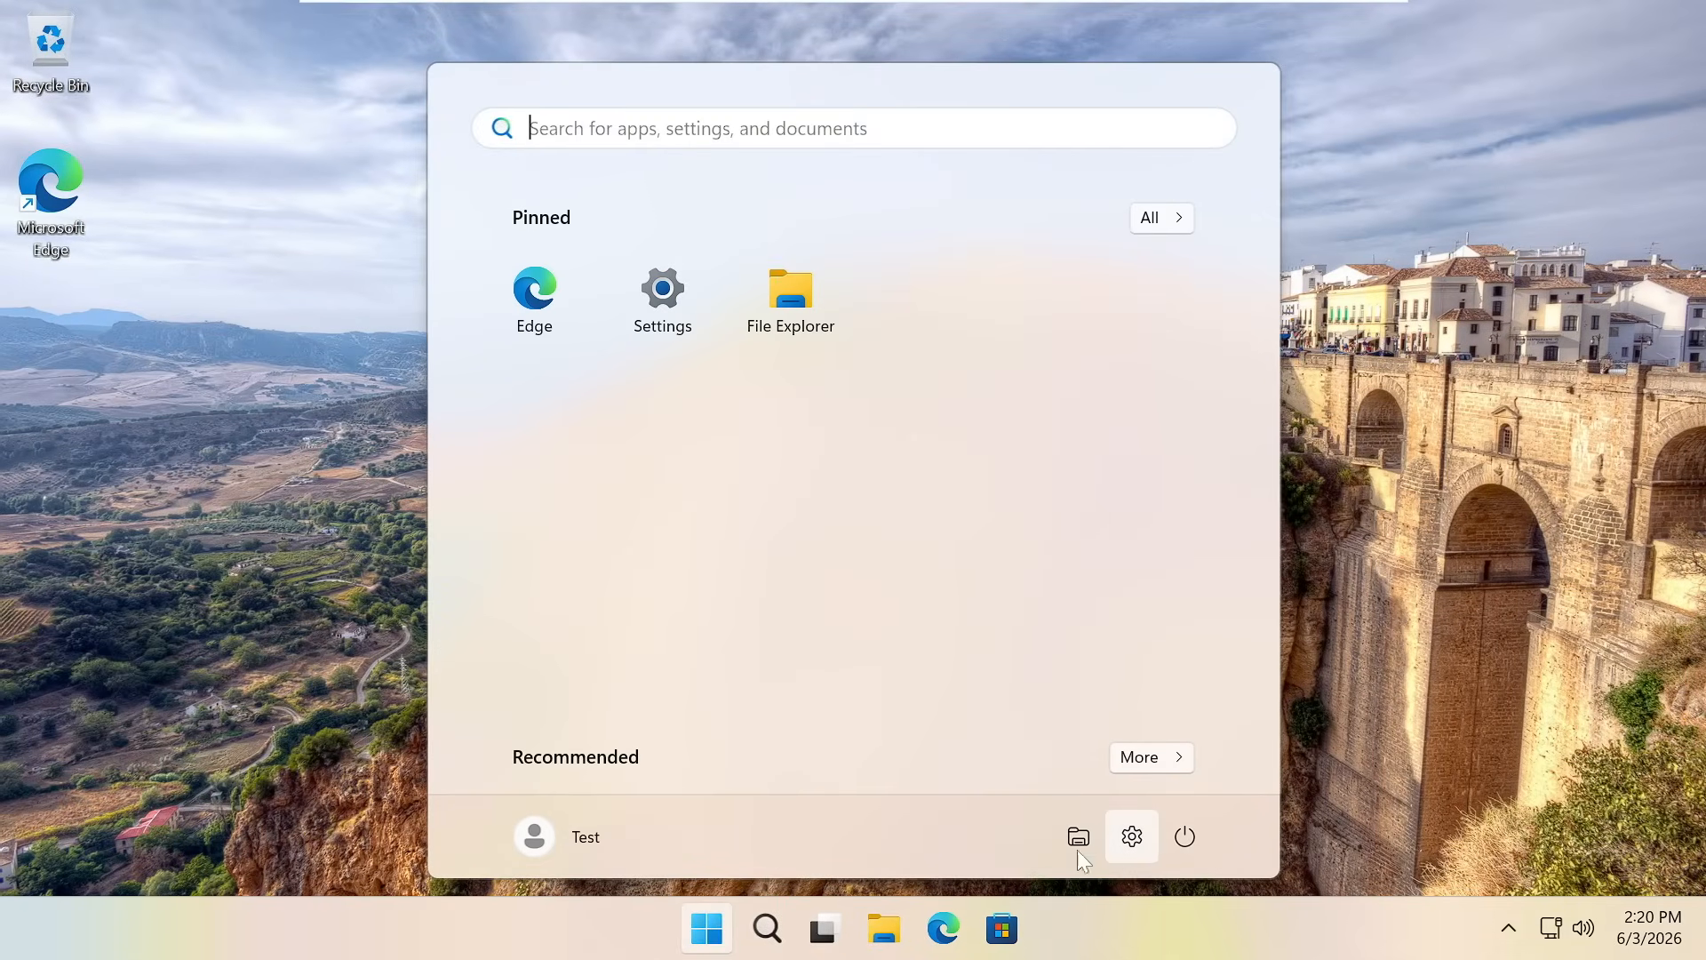